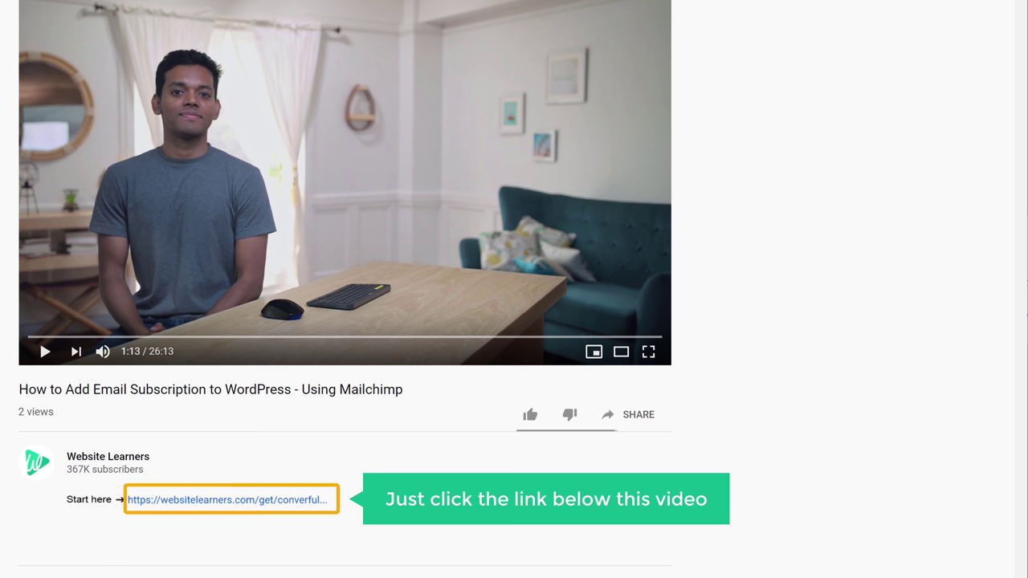
- Open the websitelearners.com/get/convertful link from the YouTube video description
click(202, 506)
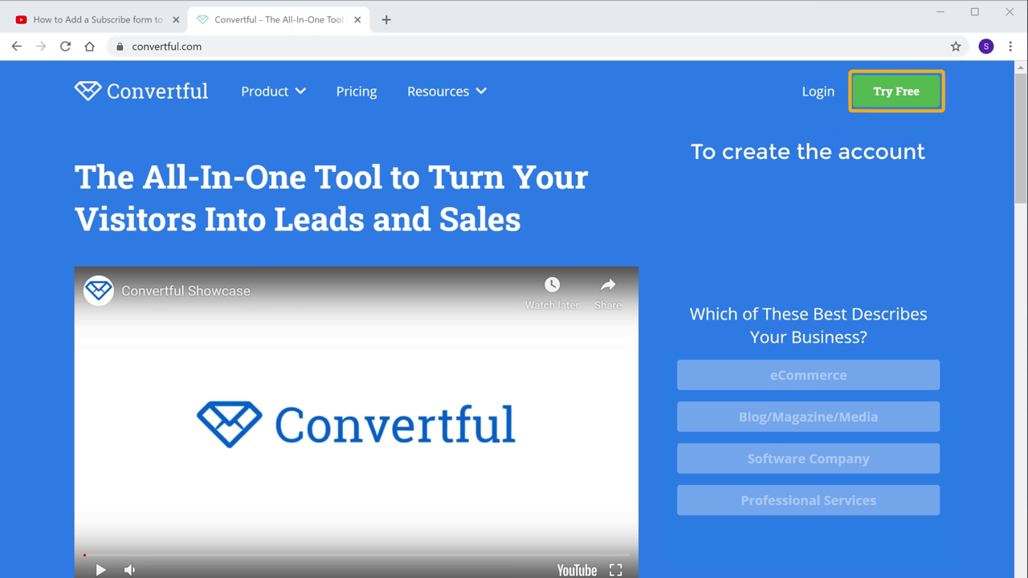
- Sign up for Convertful's Free plan using the account email address
click(883, 101)
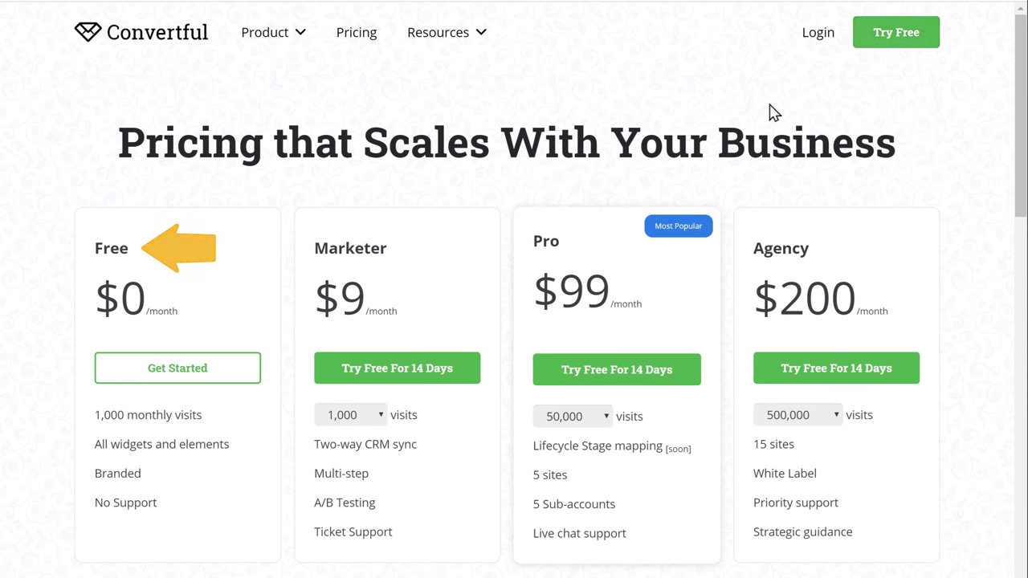
click(183, 381)
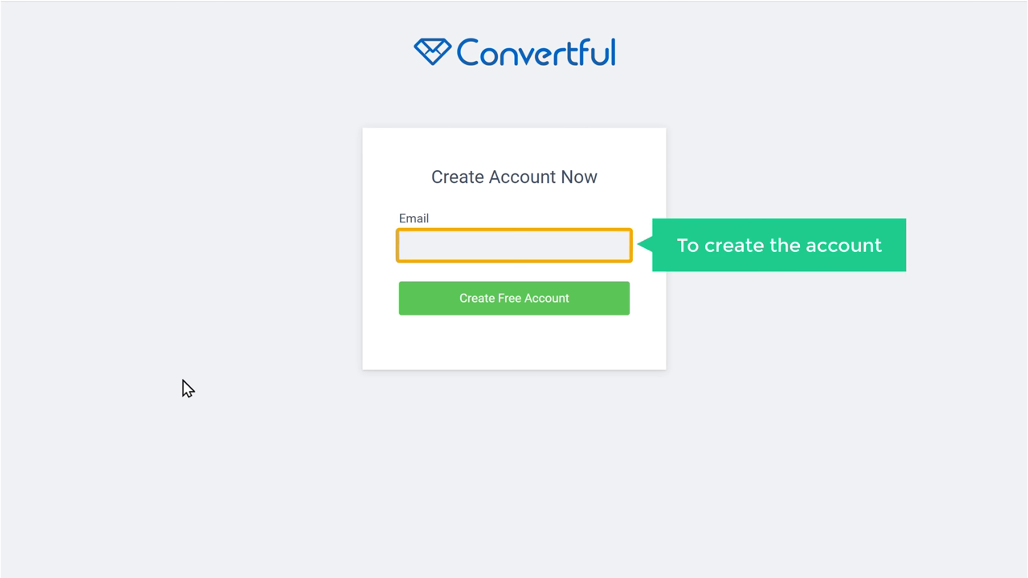
click(480, 249)
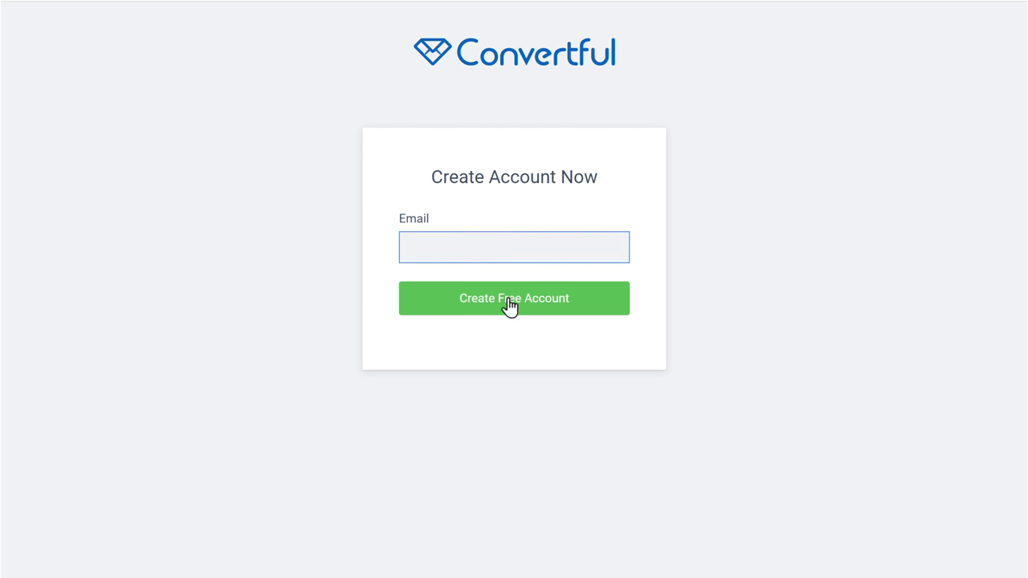
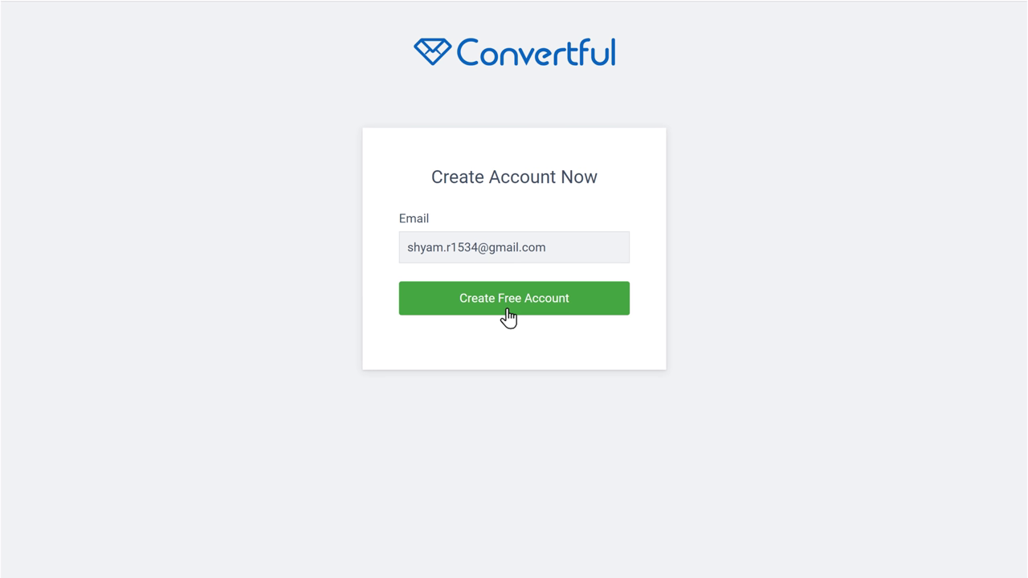
click(507, 310)
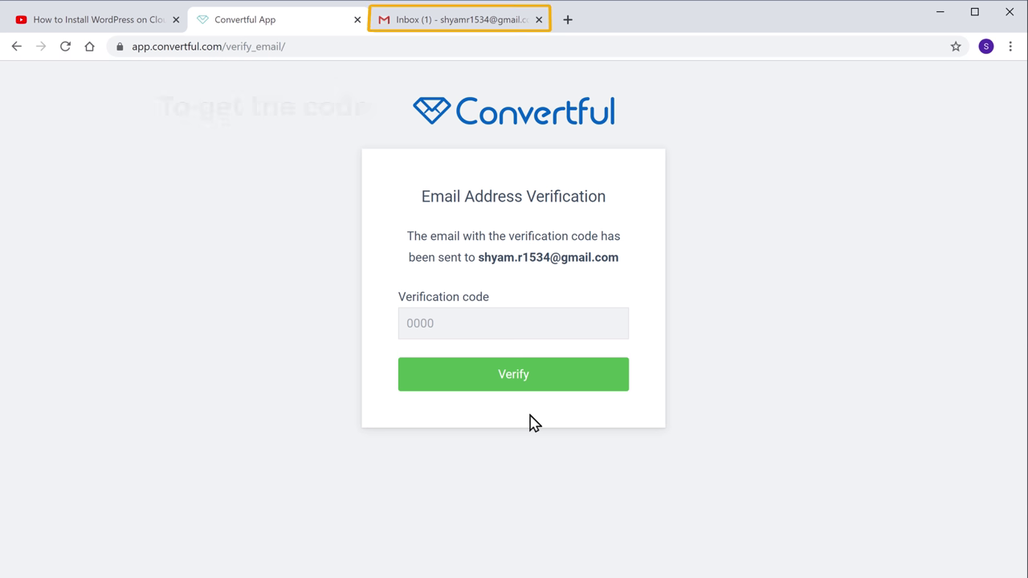
- Copy the verification code from Convertful's 'Continue your signup' email in Gmail and return to Convertful
click(452, 28)
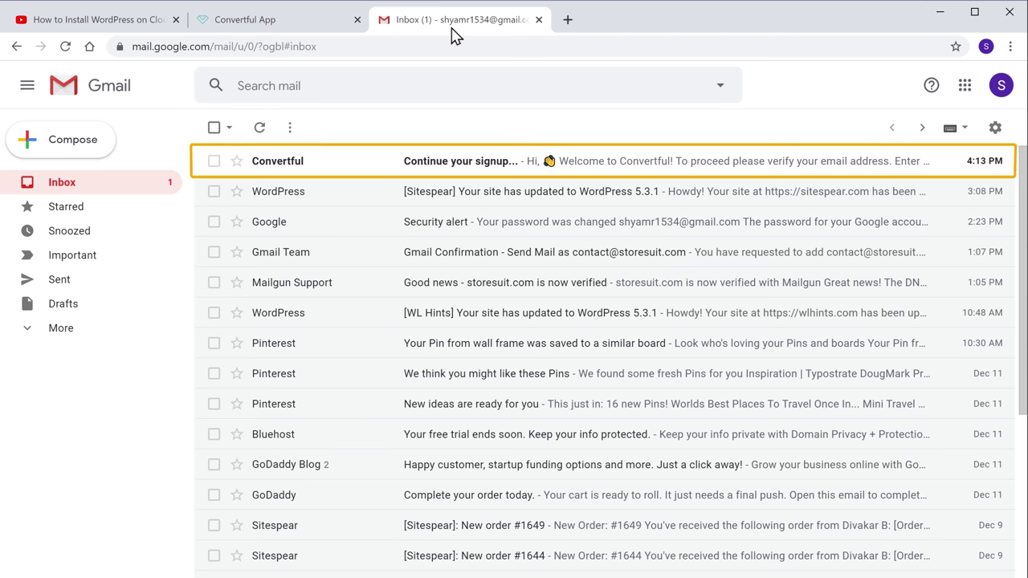
click(269, 170)
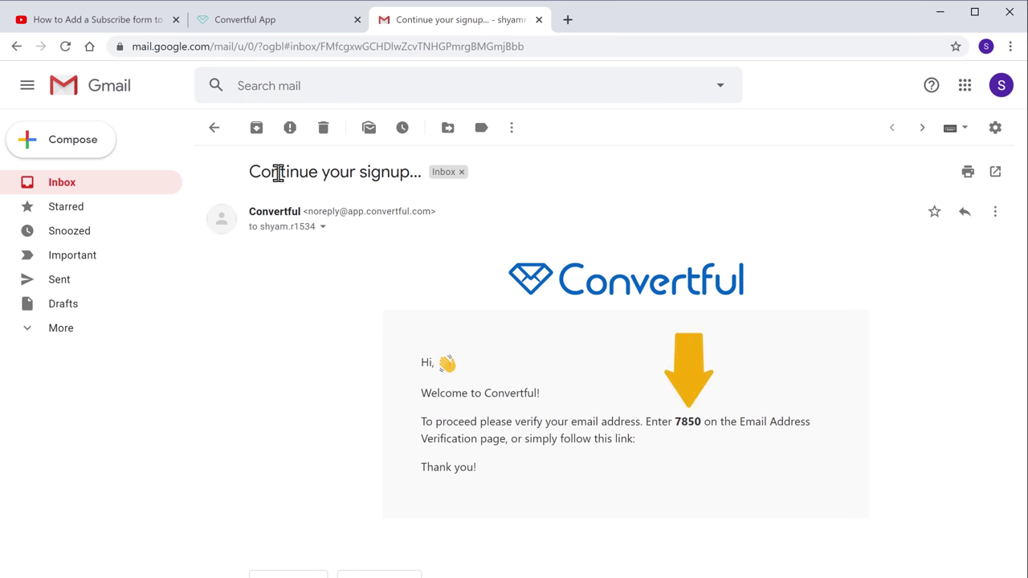
drag(682, 422, 701, 421)
right_click(703, 421)
click(735, 435)
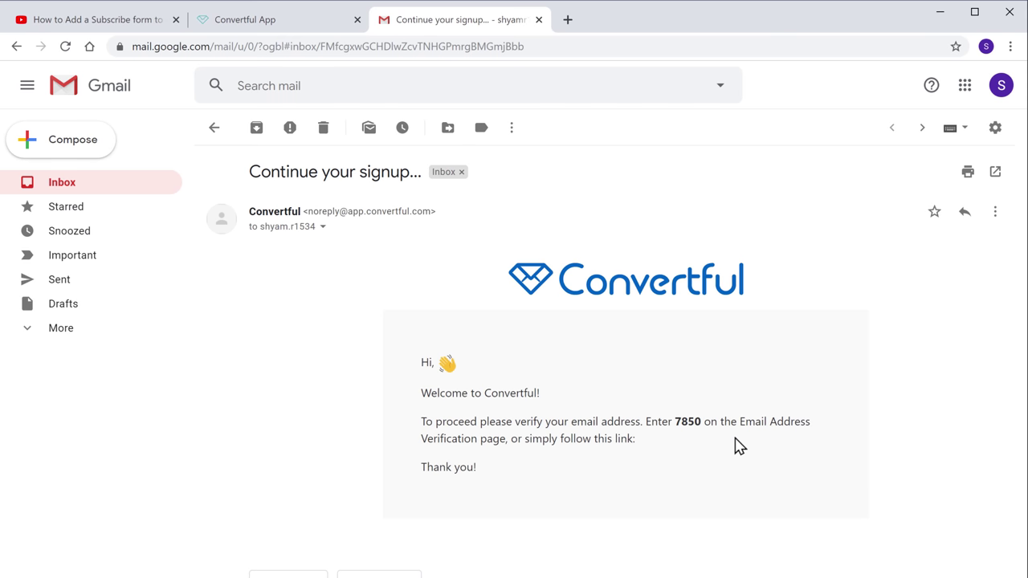
click(238, 24)
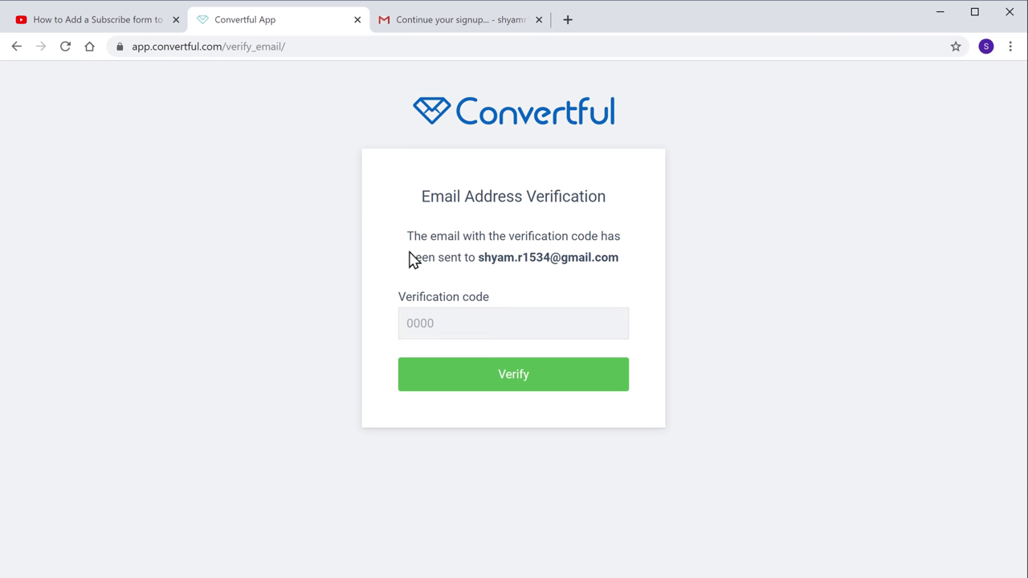
- Paste the copied verification code into the Verification code field
click(441, 323)
right_click(441, 323)
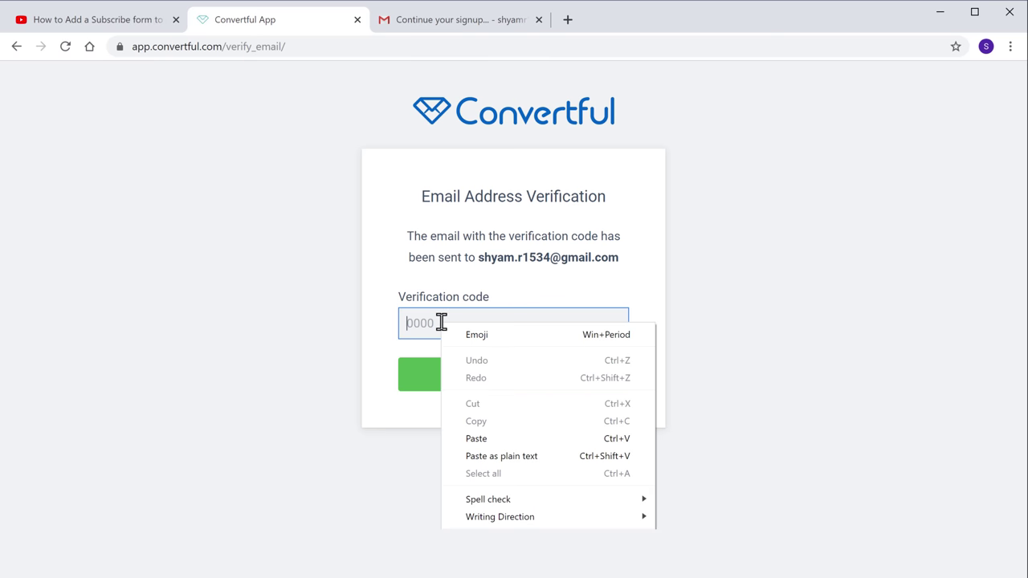
click(476, 442)
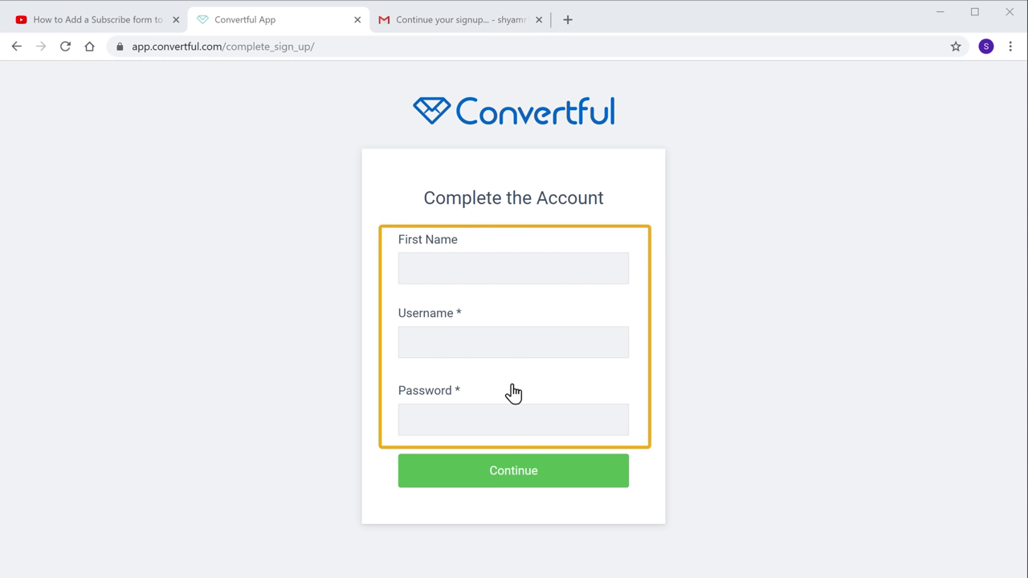
- Complete the account with a first name, username and password, and continue
click(508, 271)
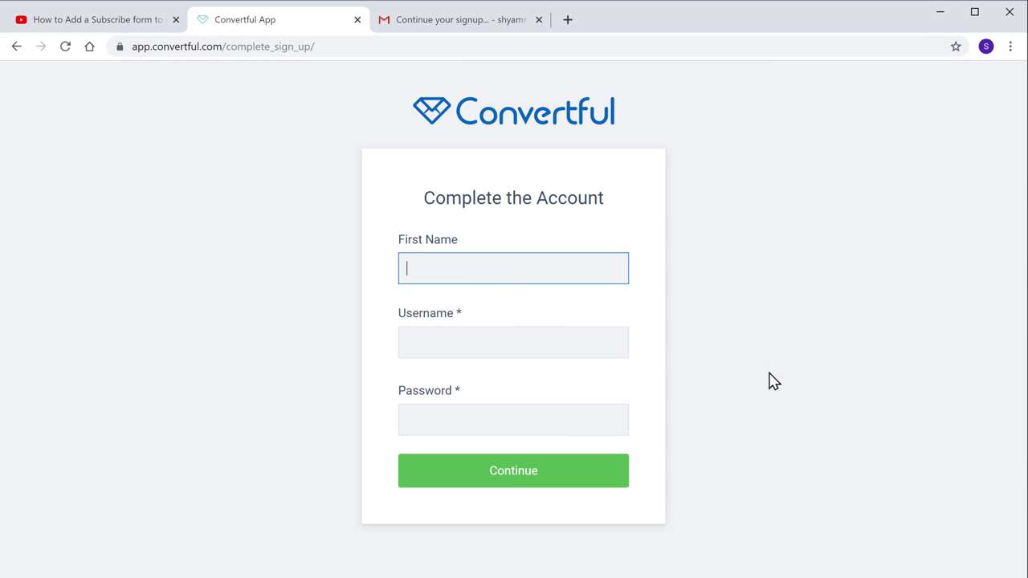
text(Shyam)
key(Tab)
text(Sh)
key(Tab)
text(********)
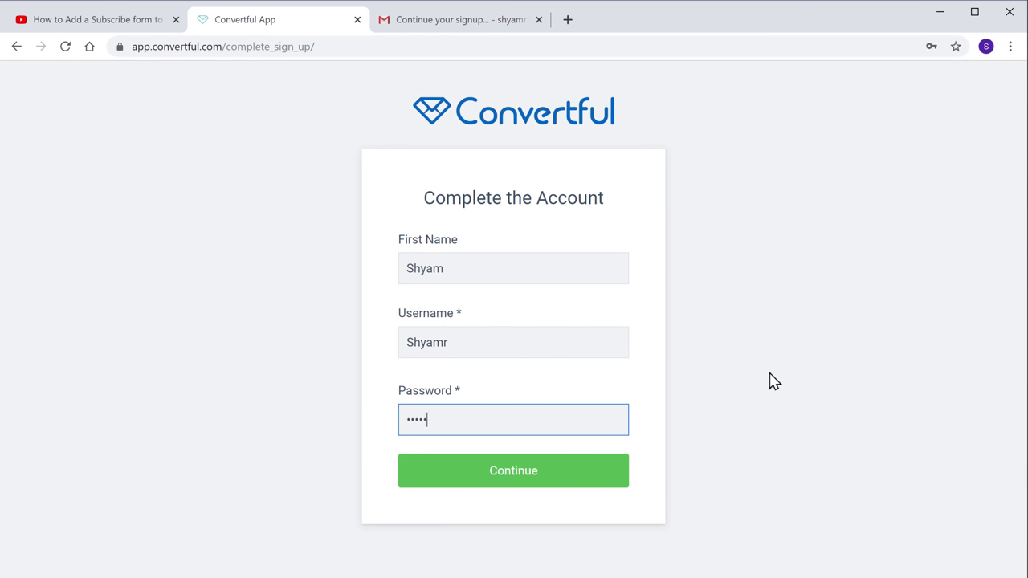
key(Tab)
click(514, 479)
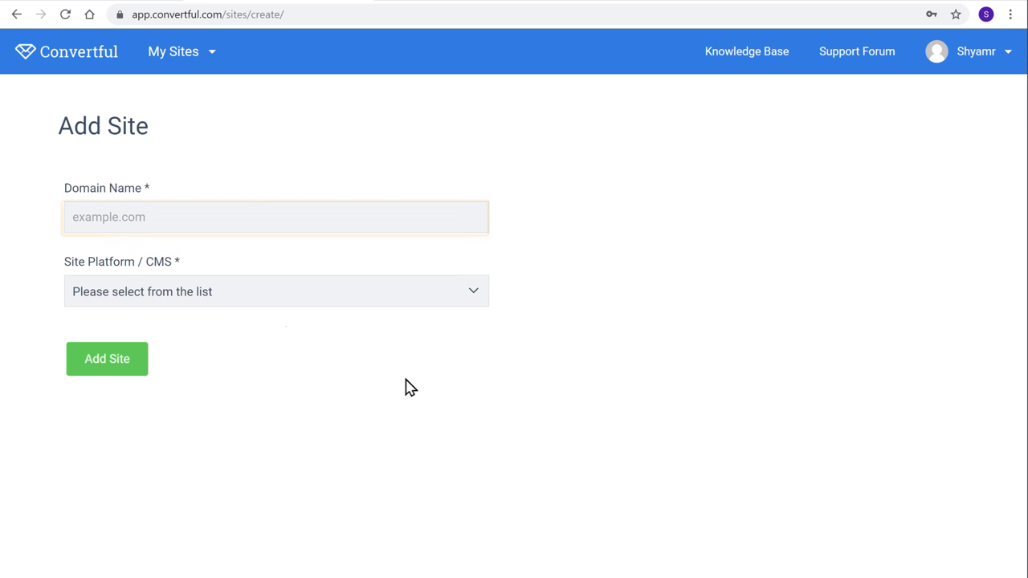
- Add storesuit.com as a site with WordPress as its platform
click(170, 227)
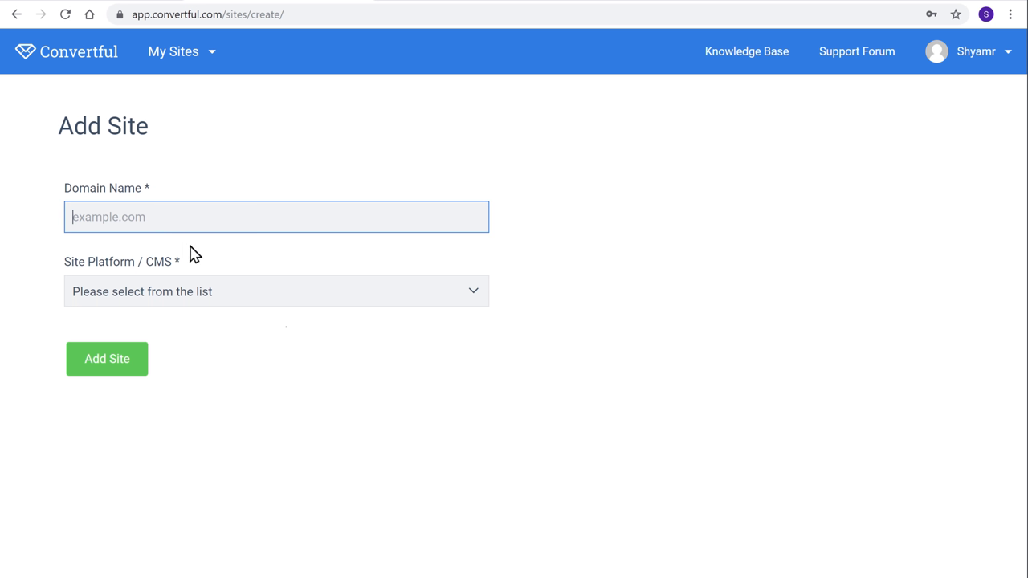
text(storesuit.com)
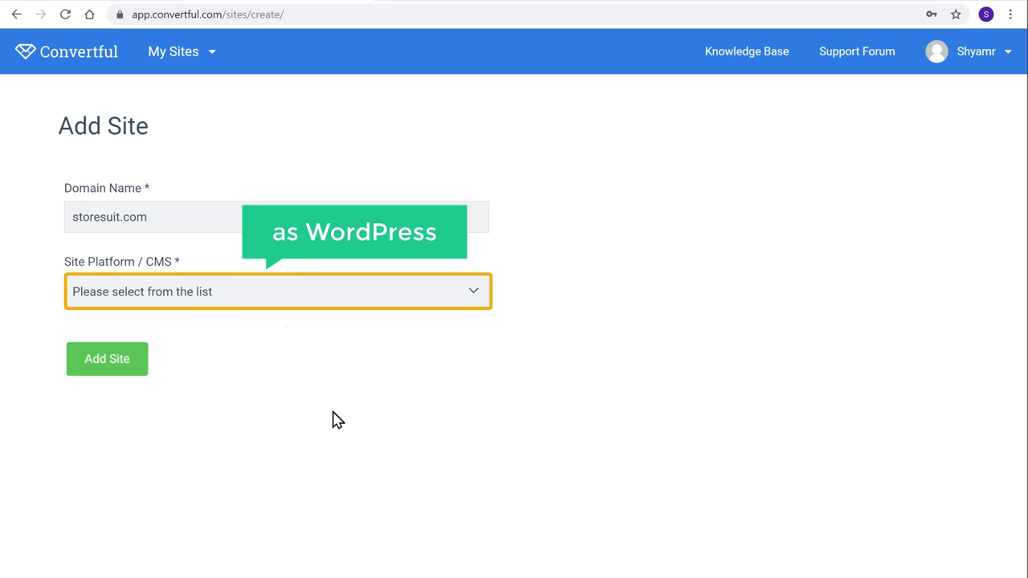
click(134, 301)
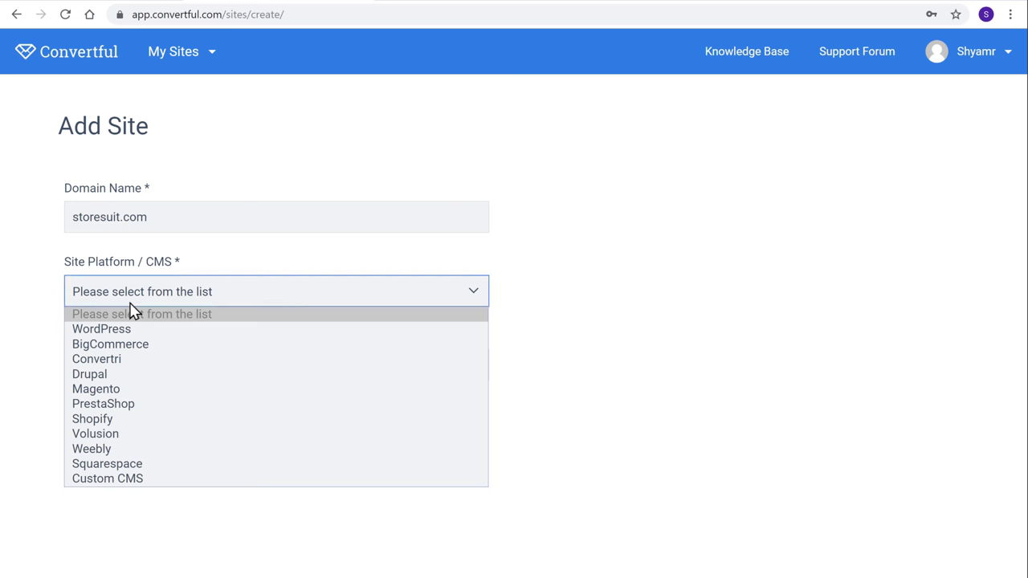
click(97, 334)
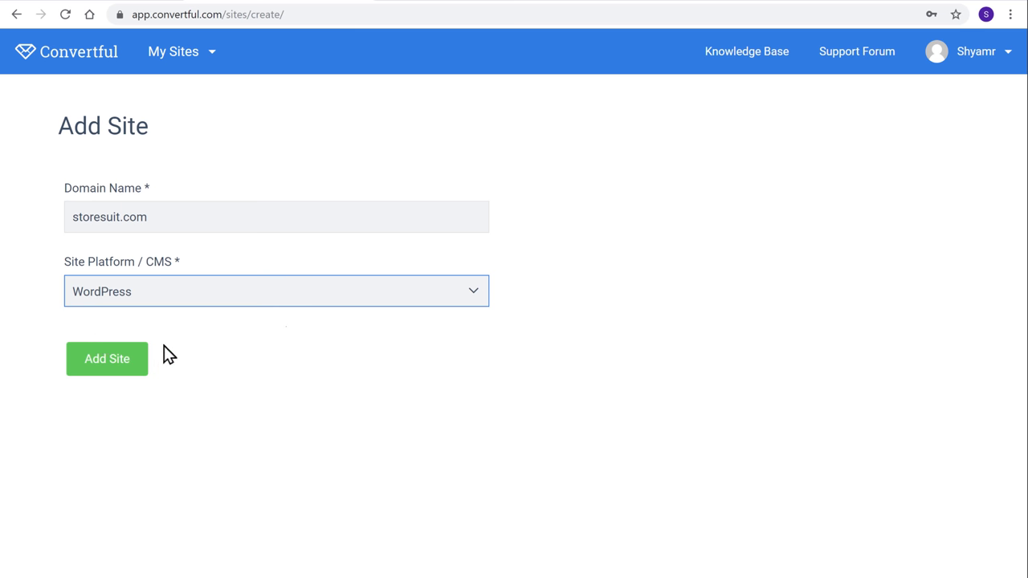
key(Tab)
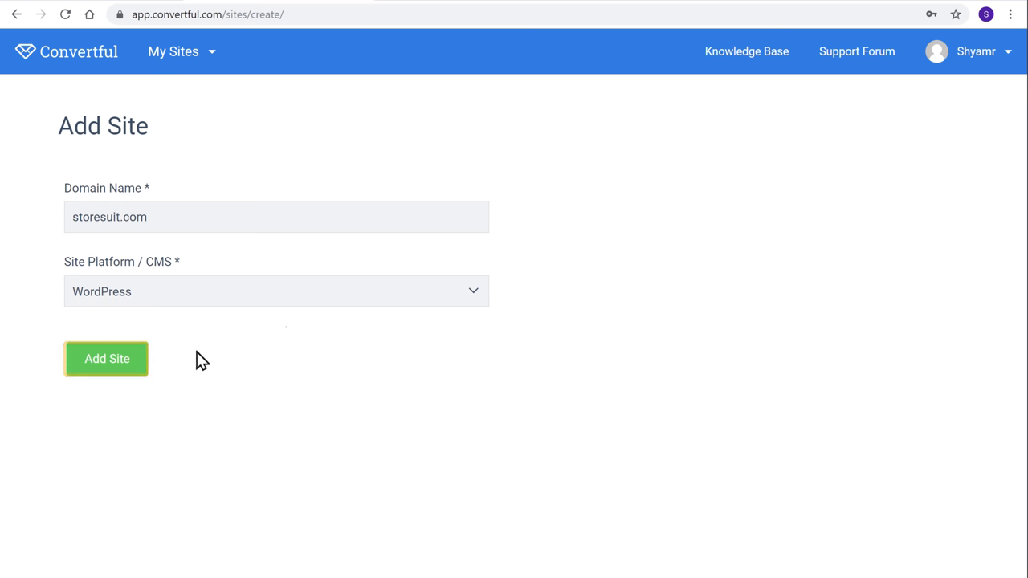
click(118, 368)
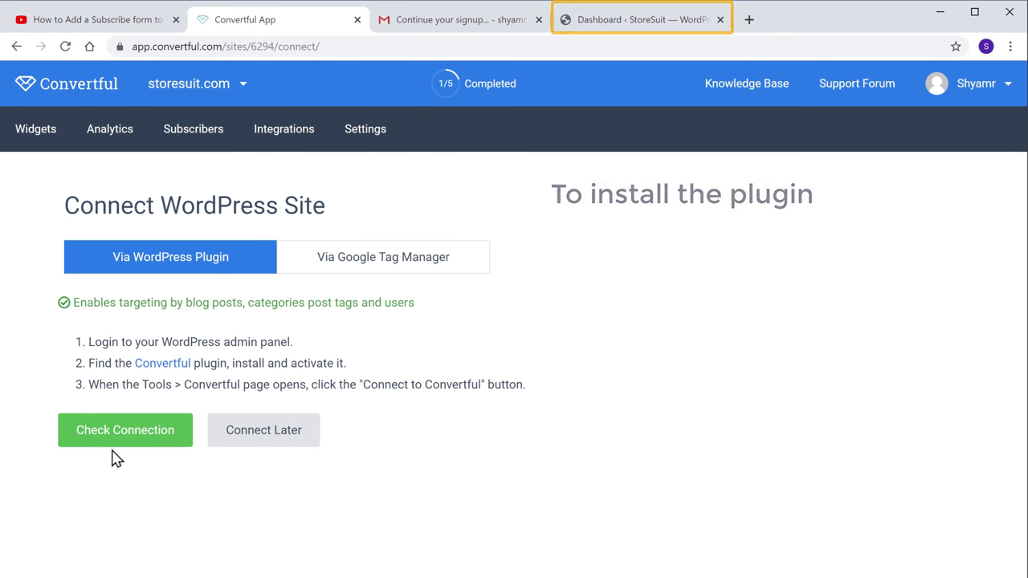
- Find 'convertful' in WordPress Plugins > Add New, then install and activate it
click(649, 20)
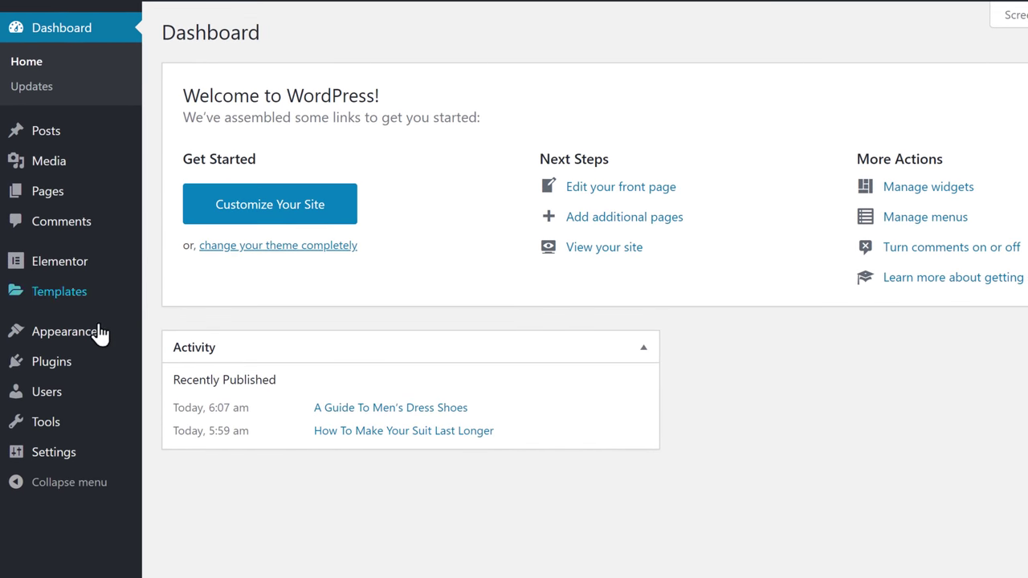
mouse_move(46, 401)
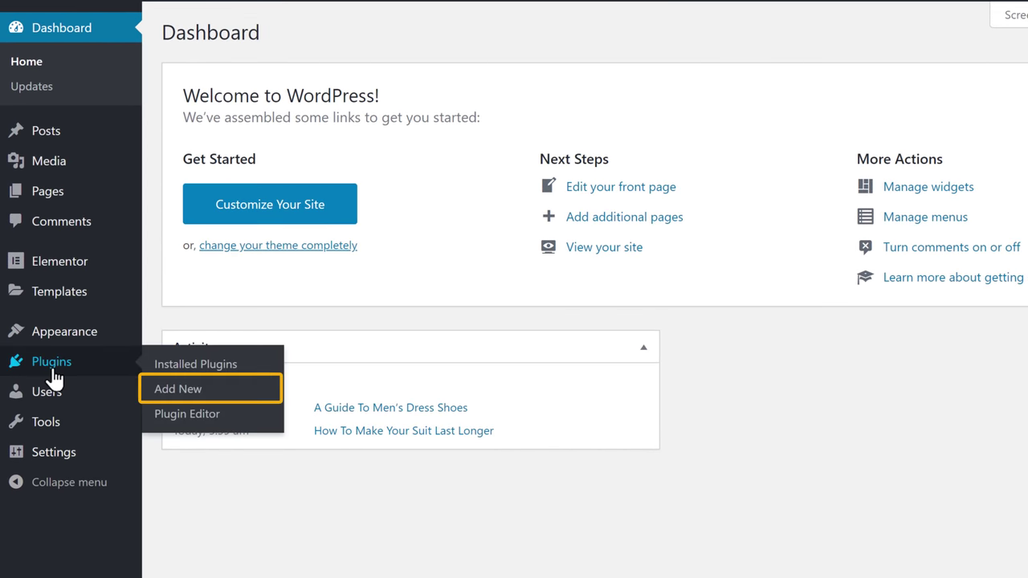
click(170, 392)
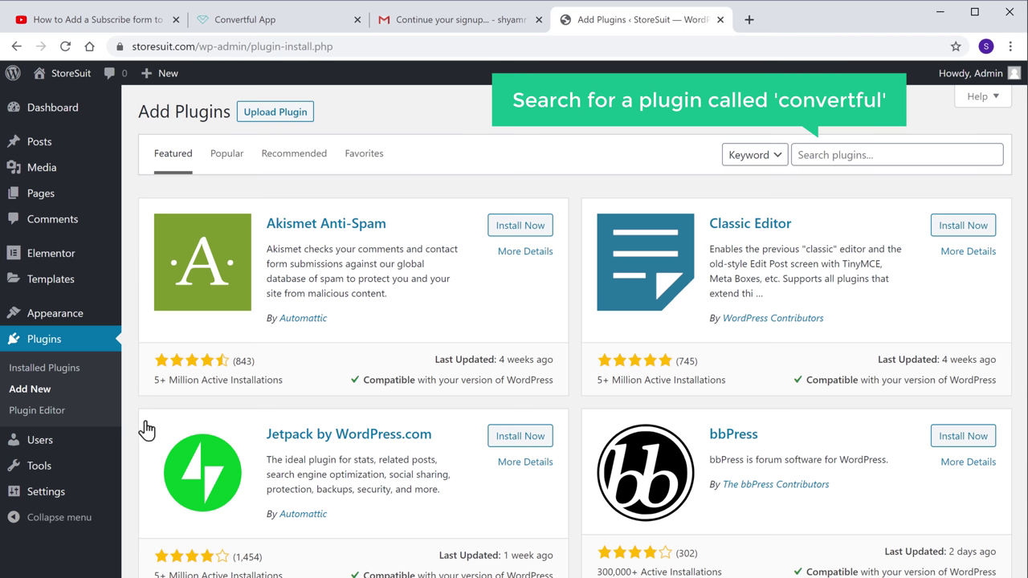
click(884, 156)
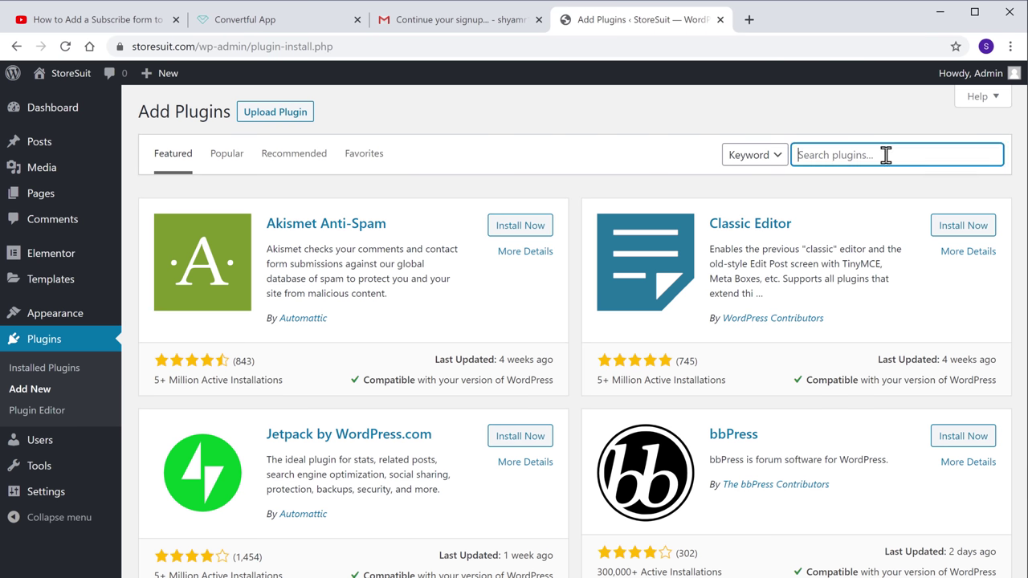
text(convertful)
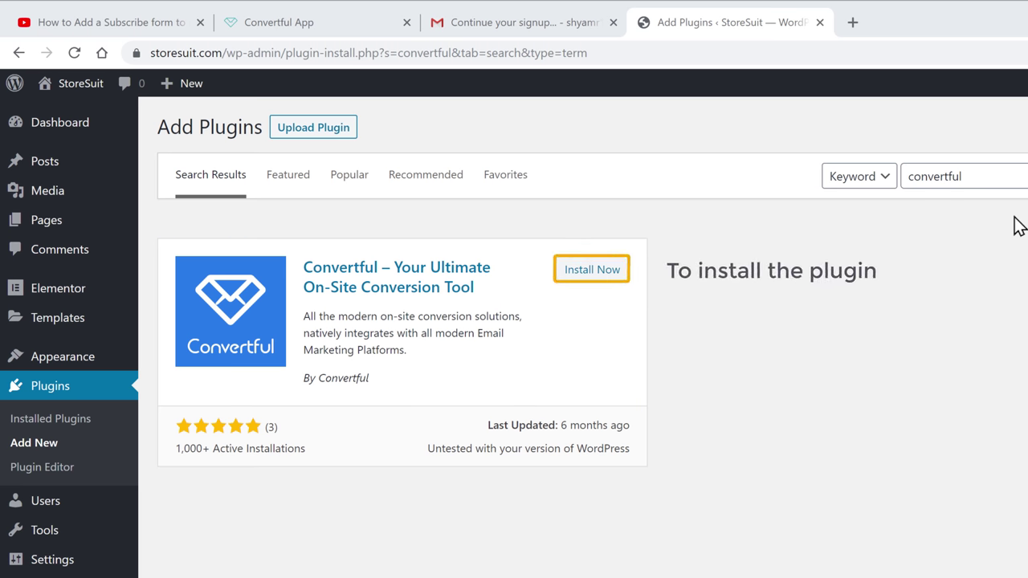
click(582, 273)
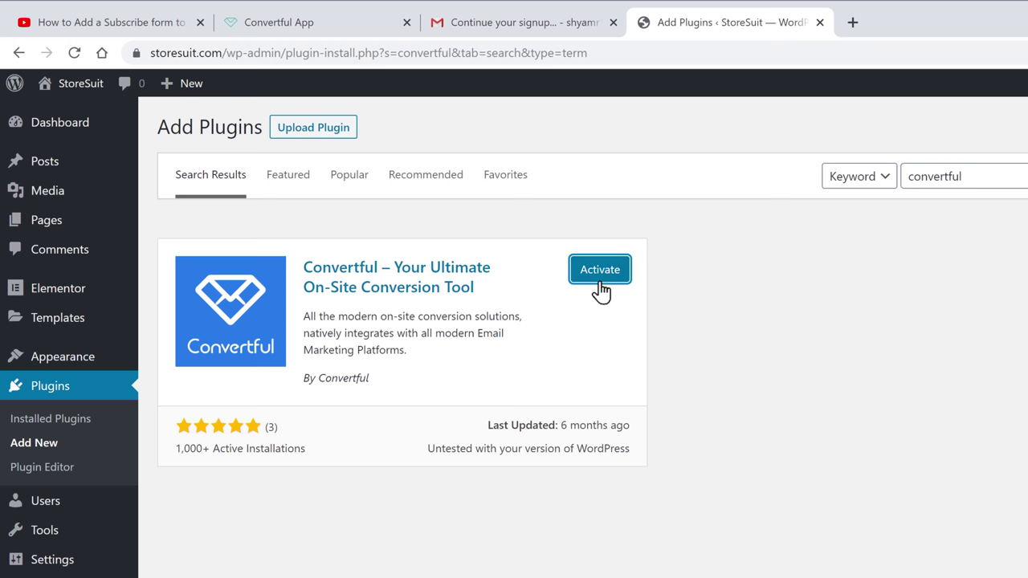
click(601, 278)
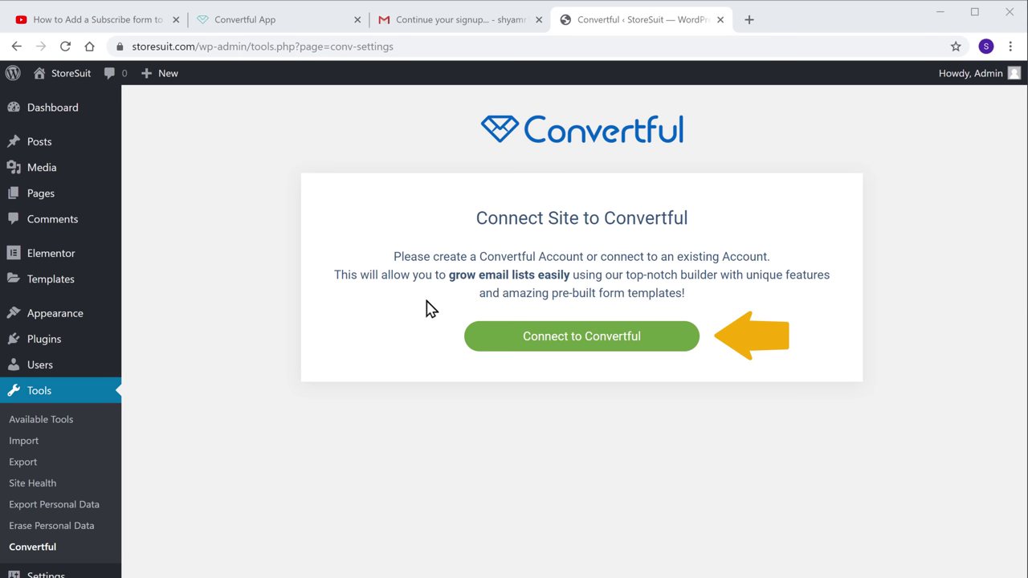
- Connect the StoreSuit site to Convertful and approve its access to the account
click(550, 345)
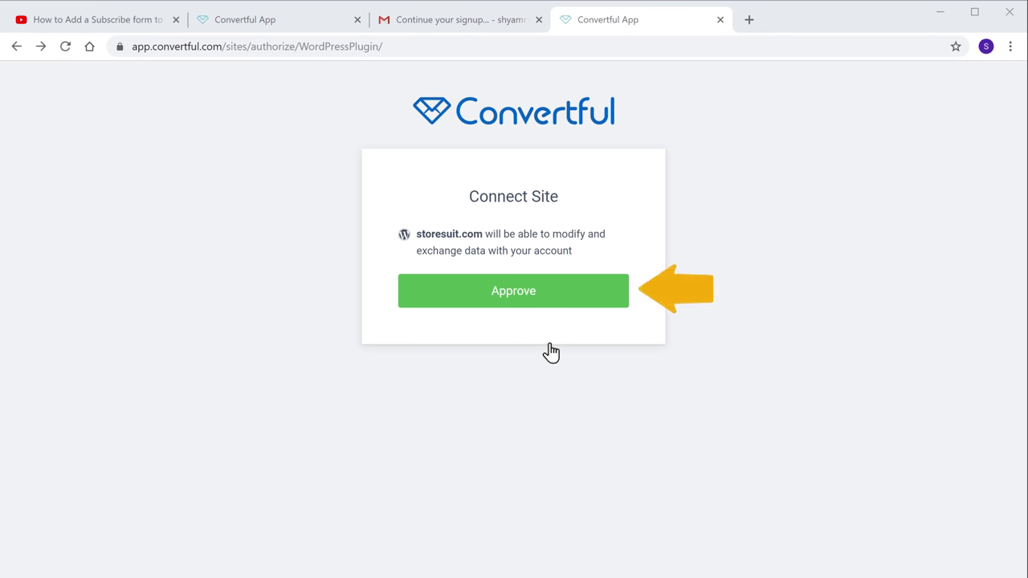
click(513, 302)
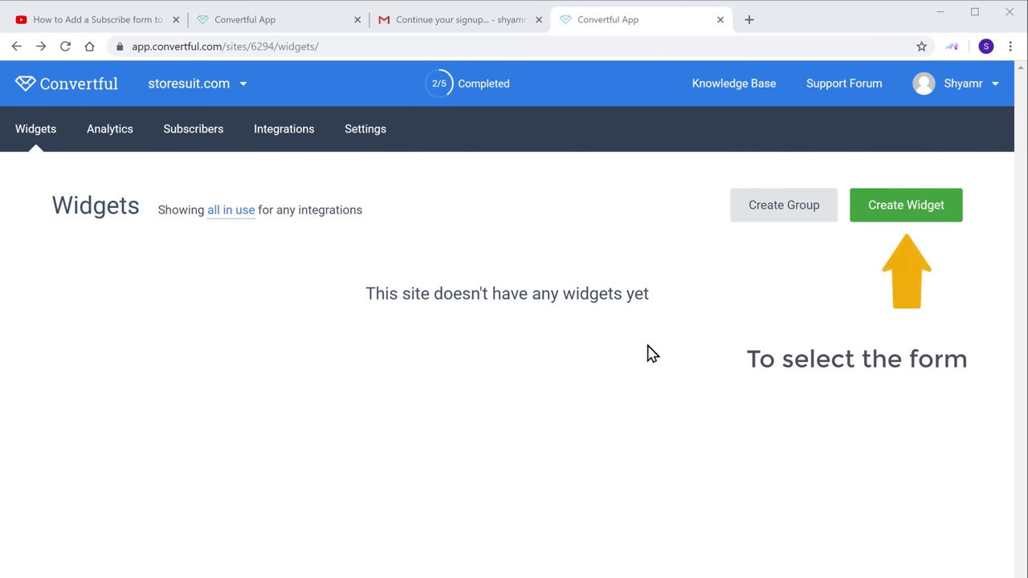
- Browse the pop-up templates and create a pop-up from 'We grow 300% a month'
click(885, 221)
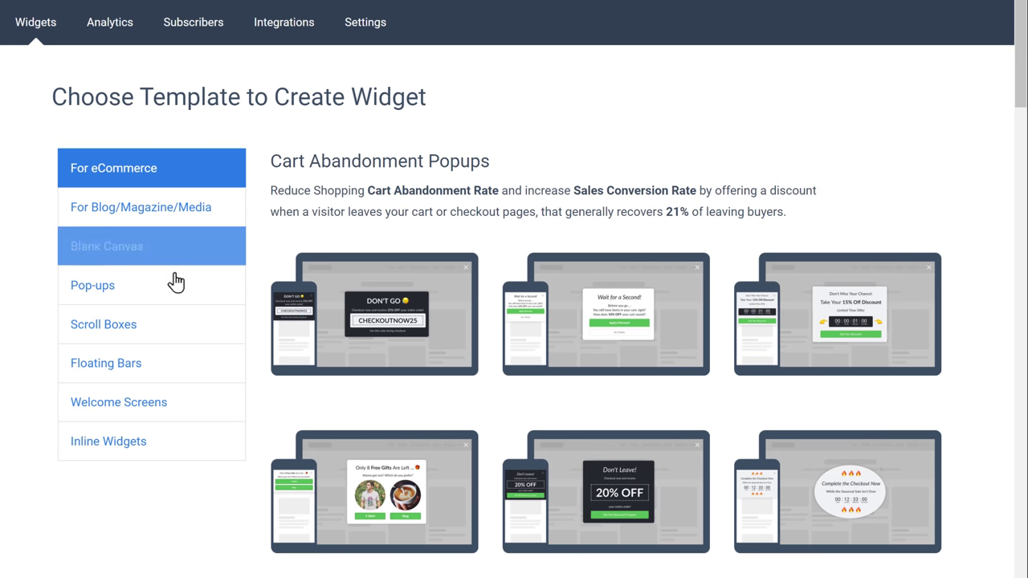
click(91, 301)
scroll(92, 318, down, 1)
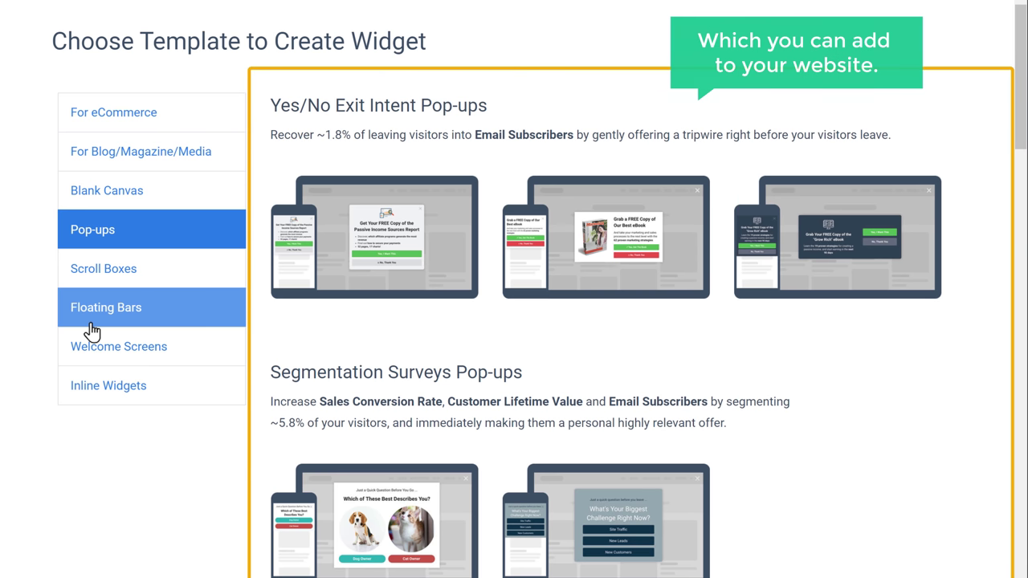
scroll(91, 330, down, 15)
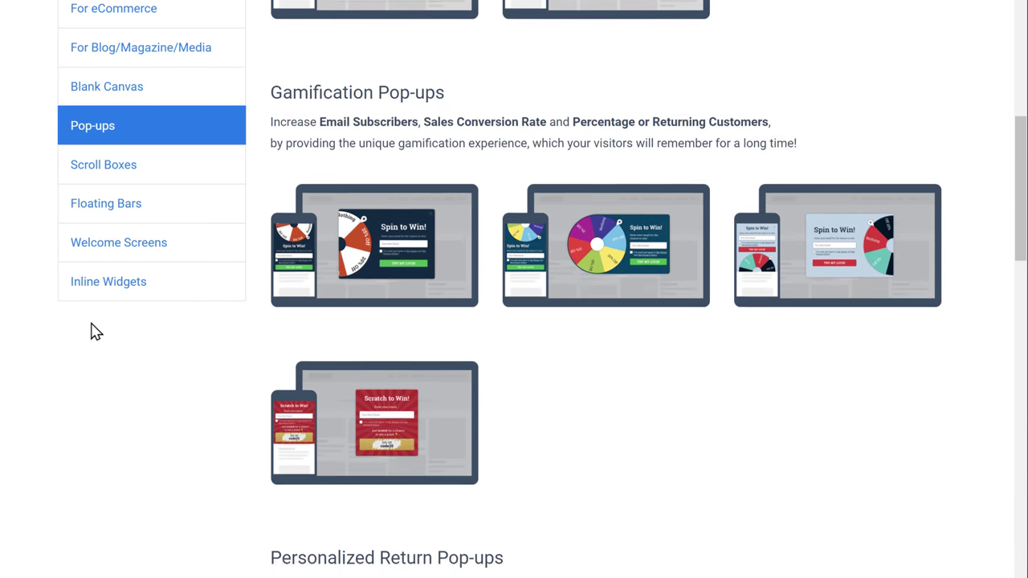
scroll(91, 330, down, 20)
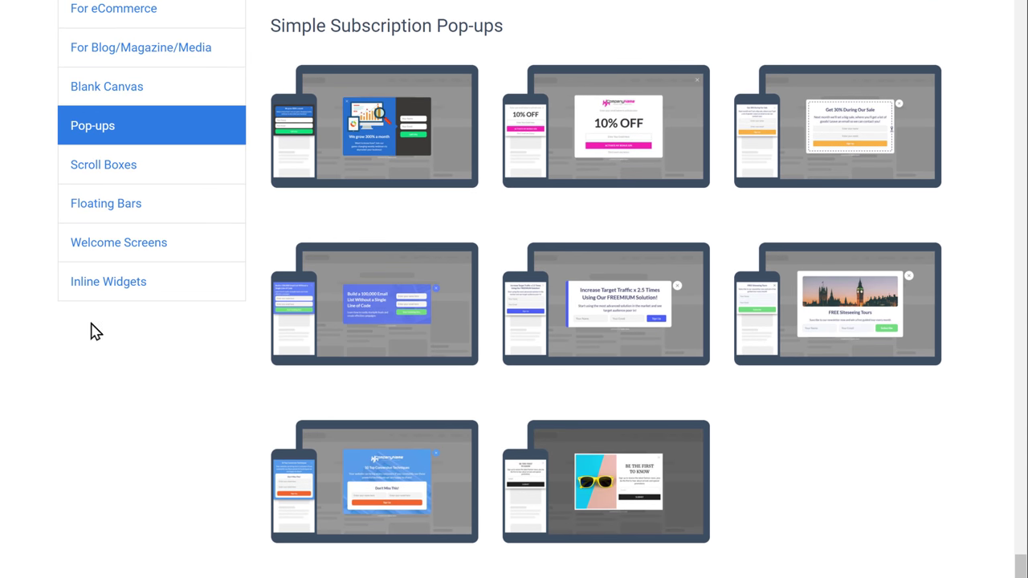
click(842, 156)
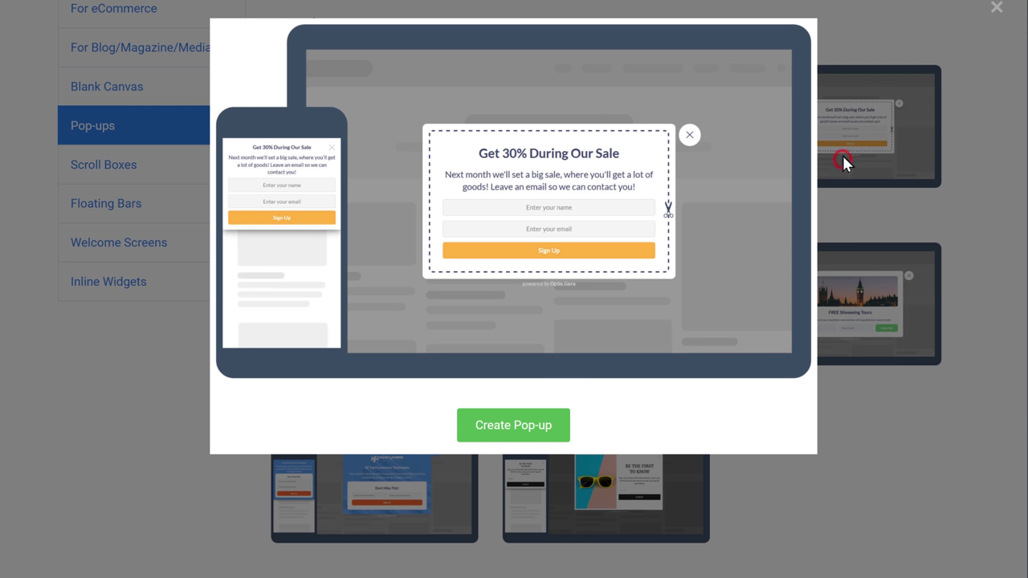
click(892, 214)
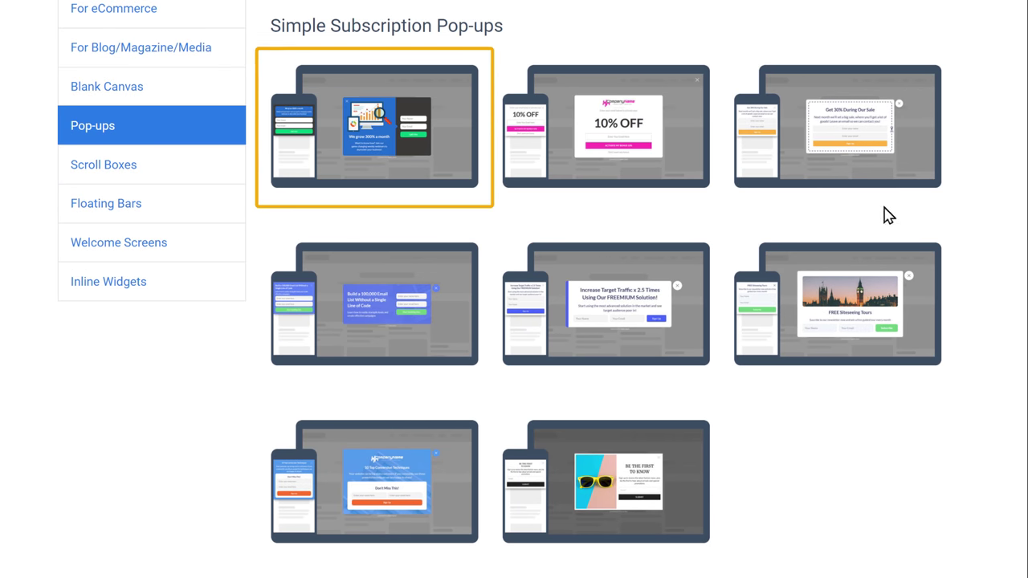
click(383, 136)
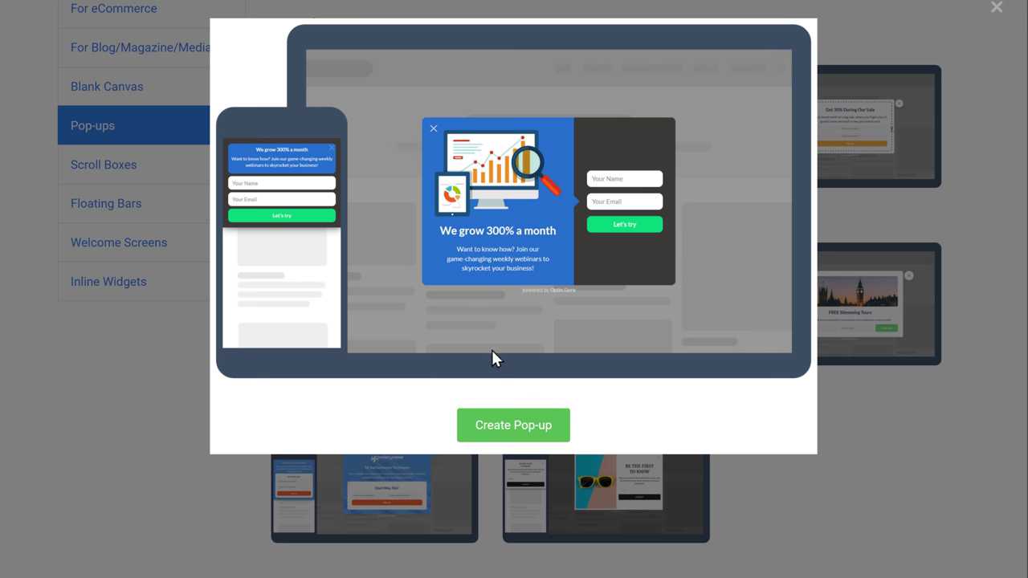
click(497, 440)
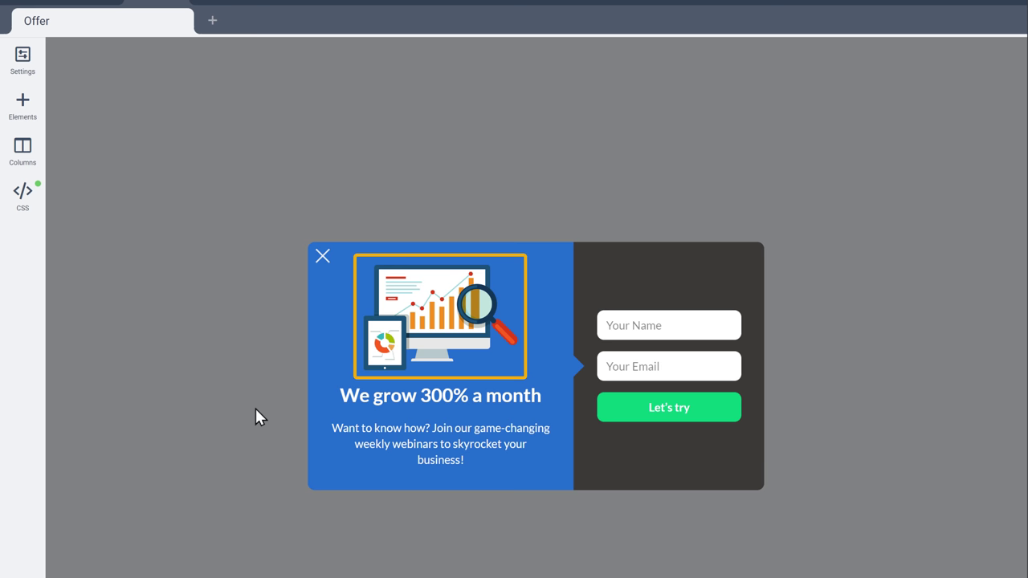
- Upload the yellow envelope image to replace the pop-up's chart illustration
click(419, 310)
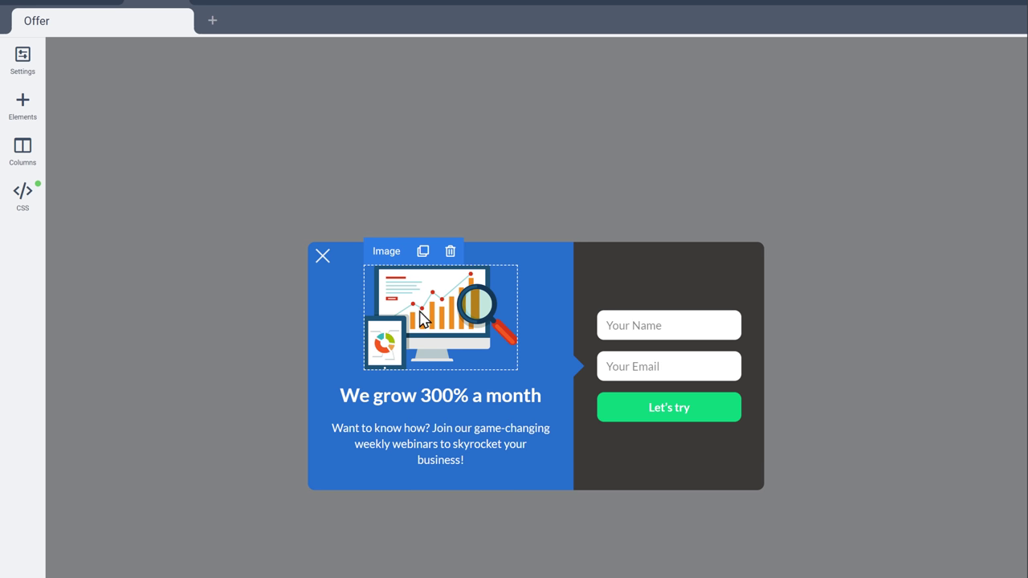
click(424, 311)
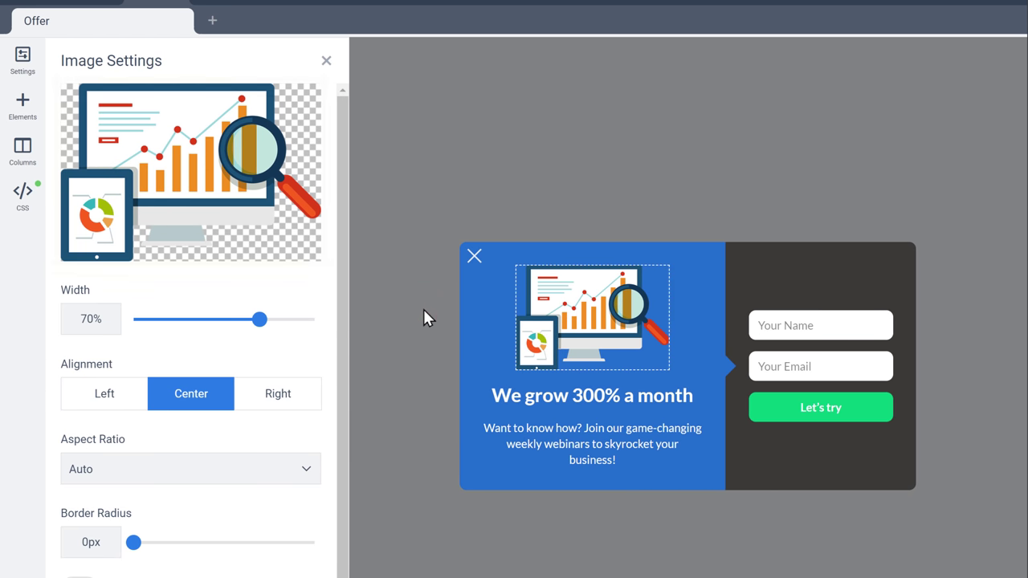
mouse_move(242, 216)
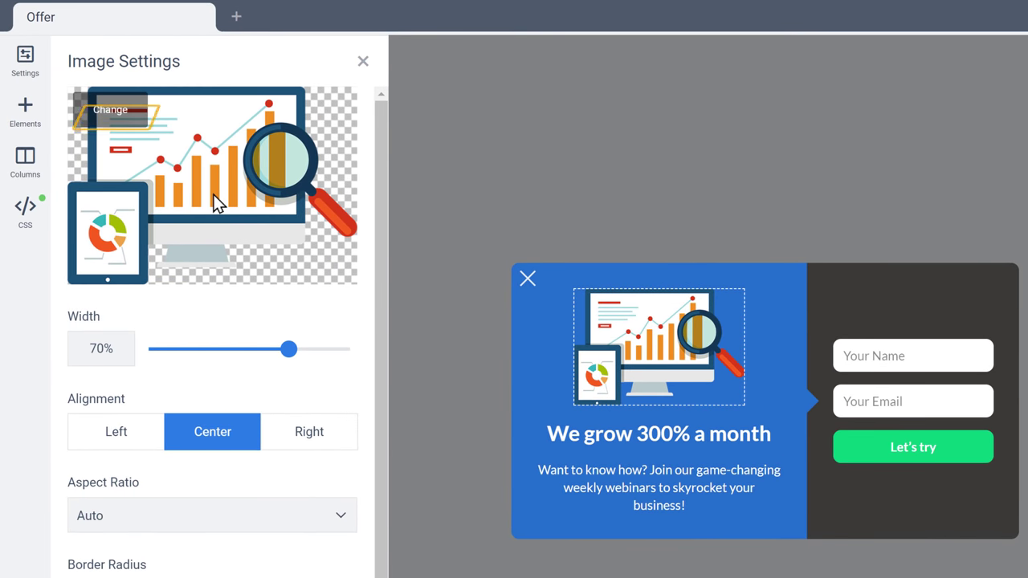
click(110, 121)
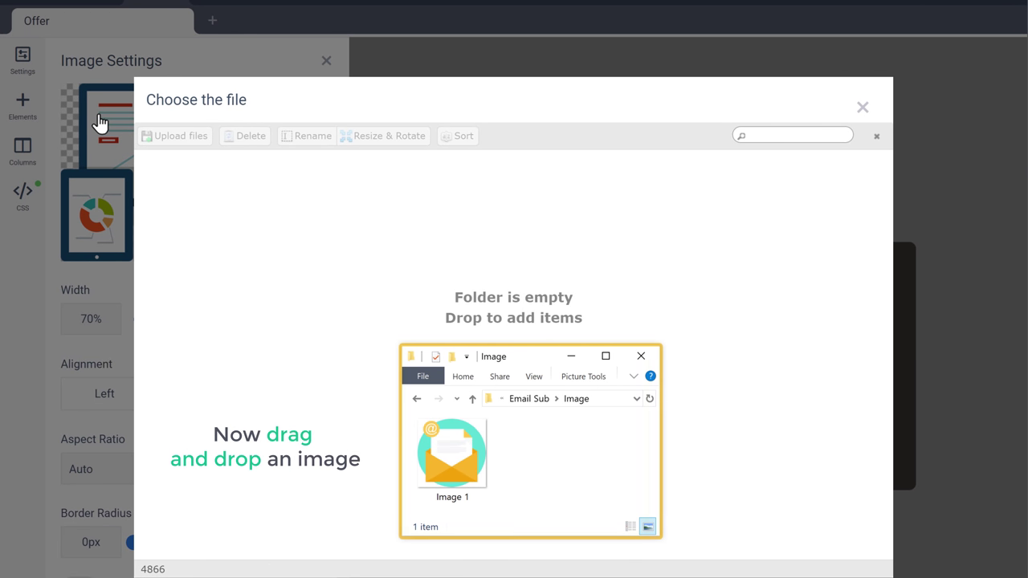
drag(442, 452, 505, 245)
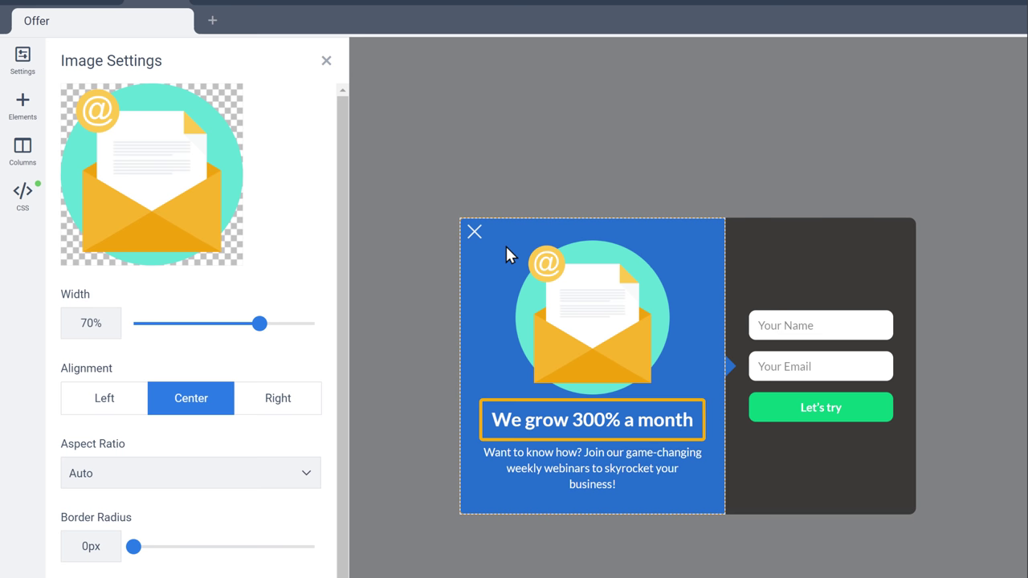
- Change the pop-up headline to 'Subscribe to Our Newsletter'
click(491, 419)
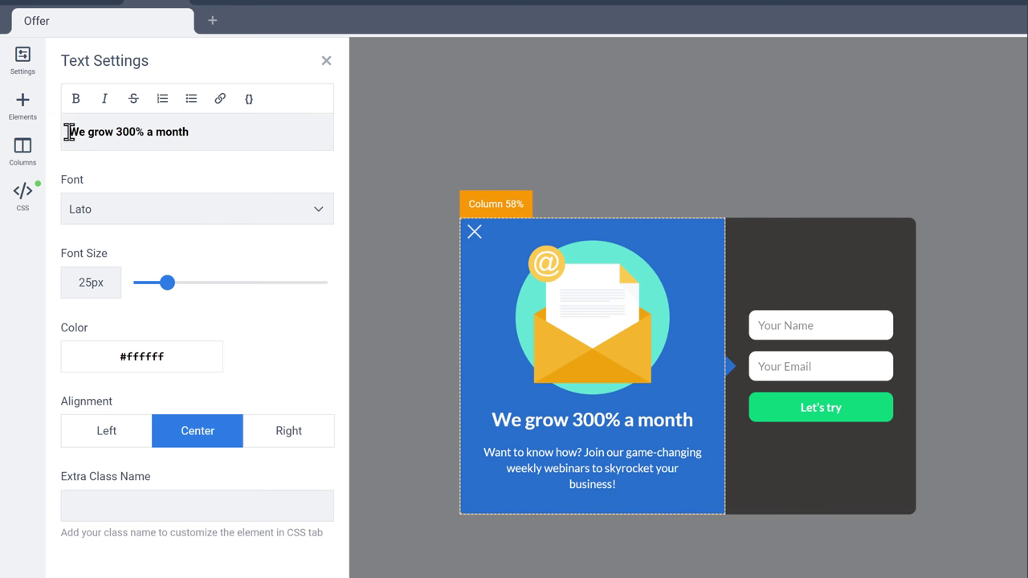
drag(69, 131, 177, 134)
text(Subscribe to Our Newsletter)
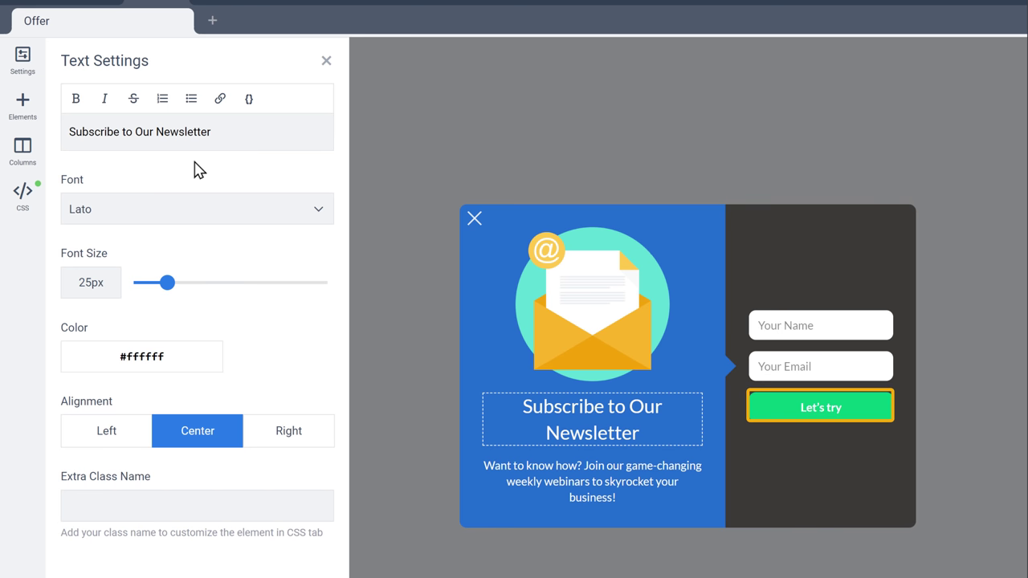
- Relabel the Let's try button to 'Subscribe'
click(813, 415)
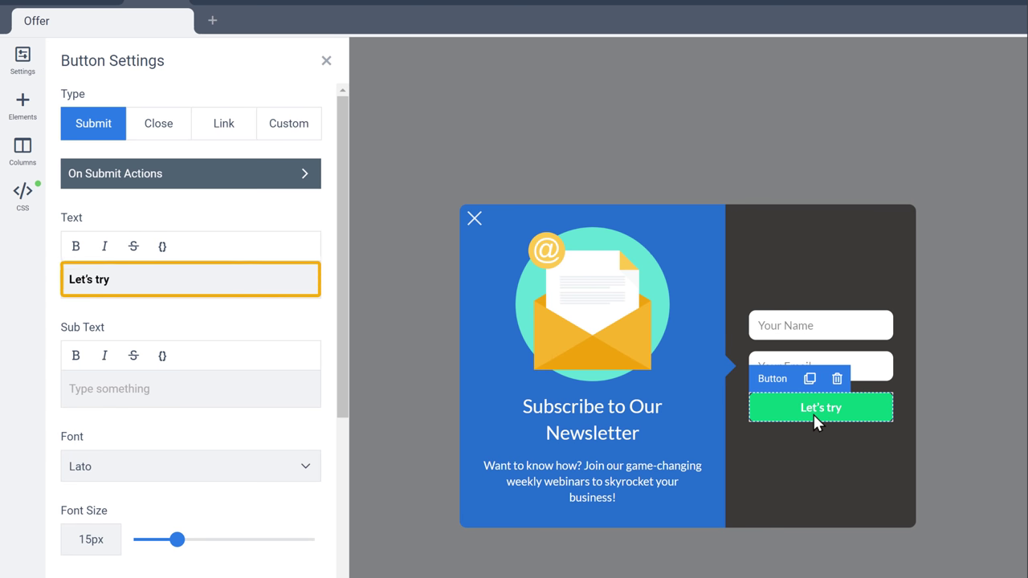
click(75, 281)
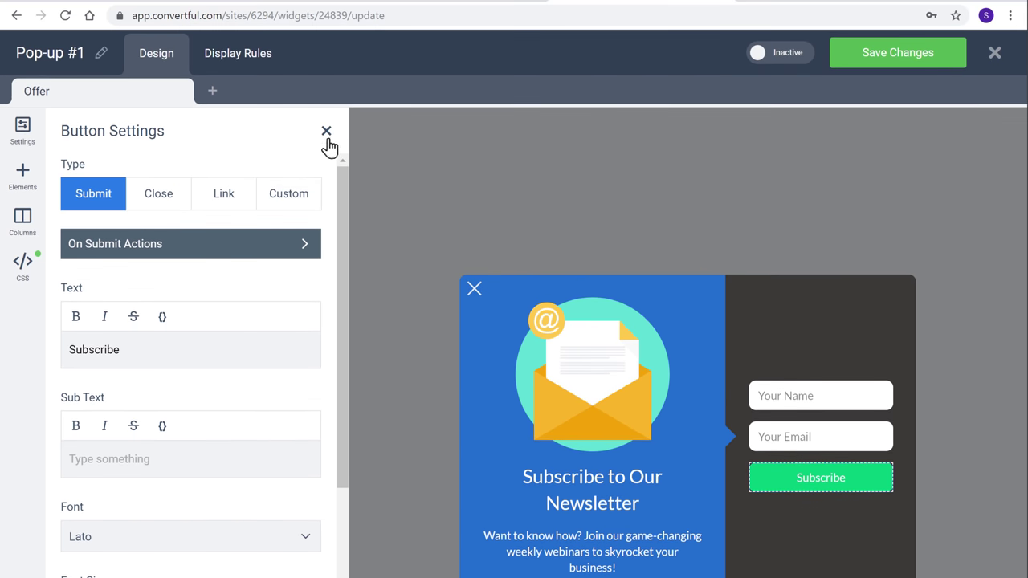
click(326, 60)
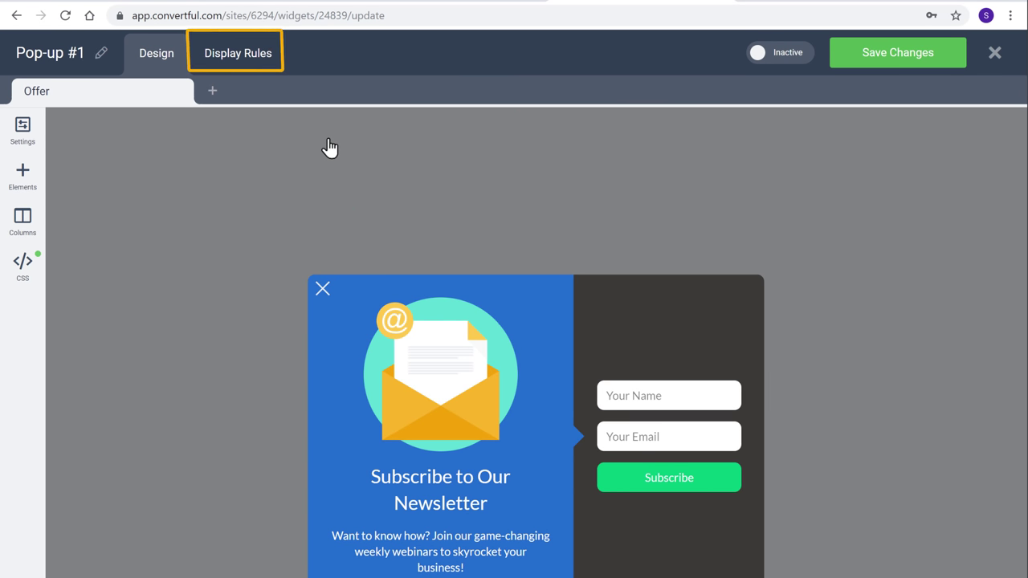
- Show the pop-up after a 40 percent page scroll, save, and switch its status to Active
click(226, 72)
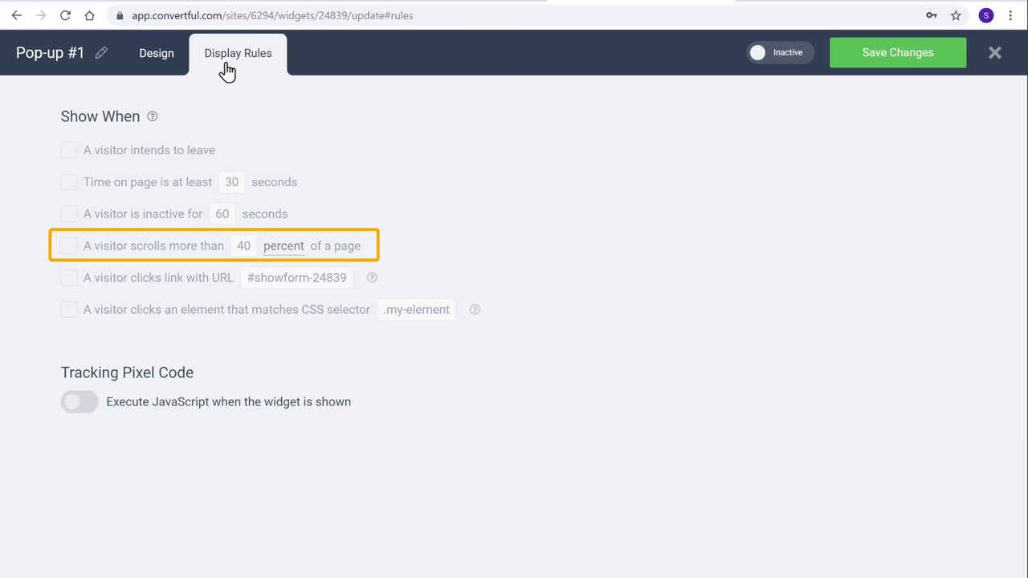
click(69, 246)
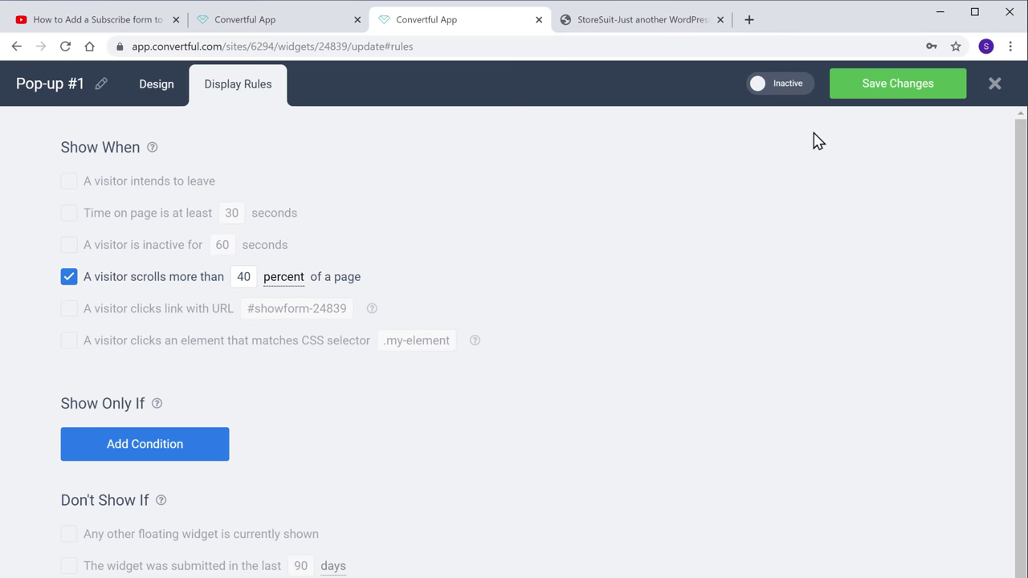
click(876, 95)
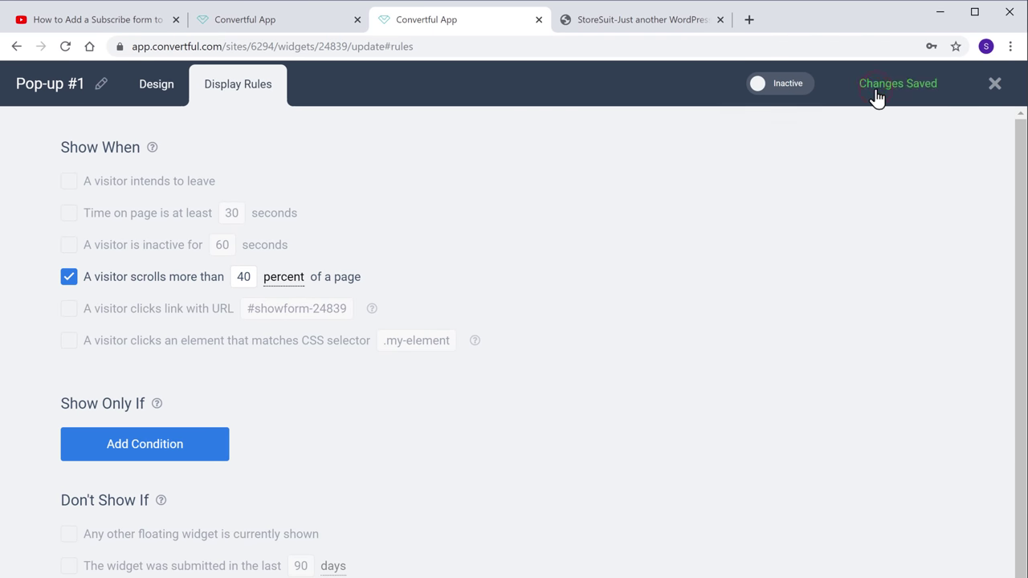
click(761, 95)
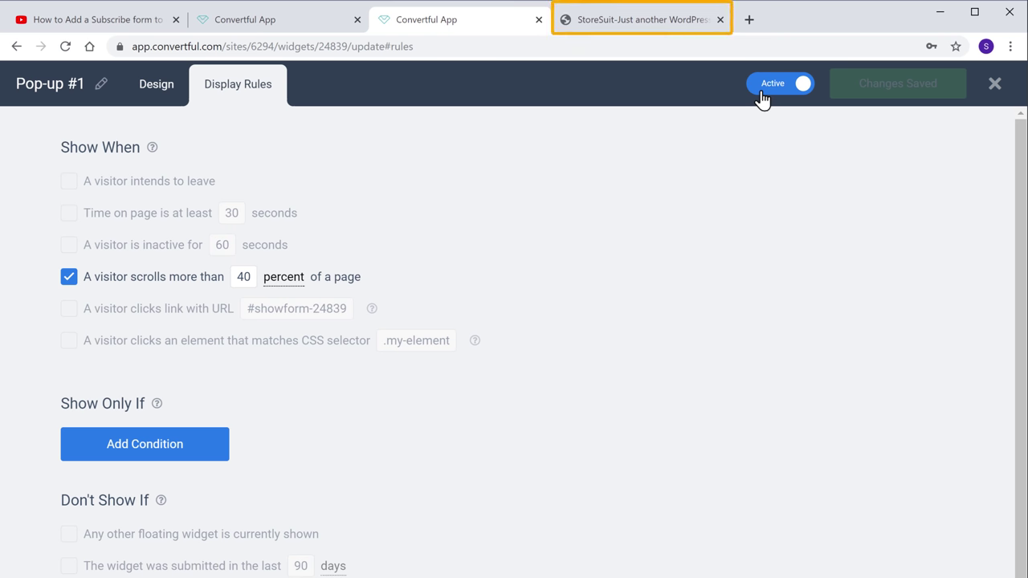
- Scroll the StoreSuit blog post until the pop-up appears, then submit a test name and email
click(653, 30)
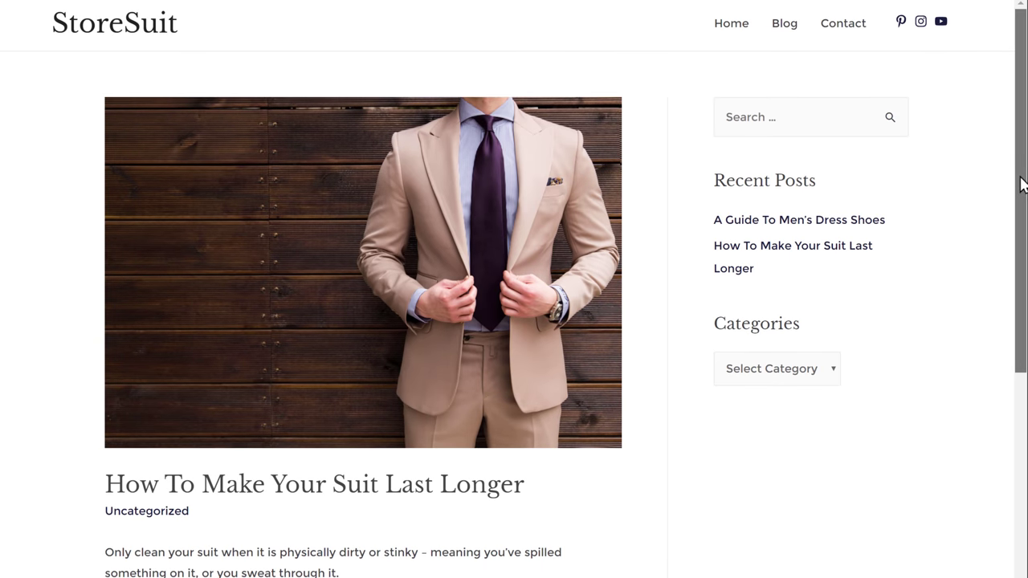
drag(1021, 248, 1025, 390)
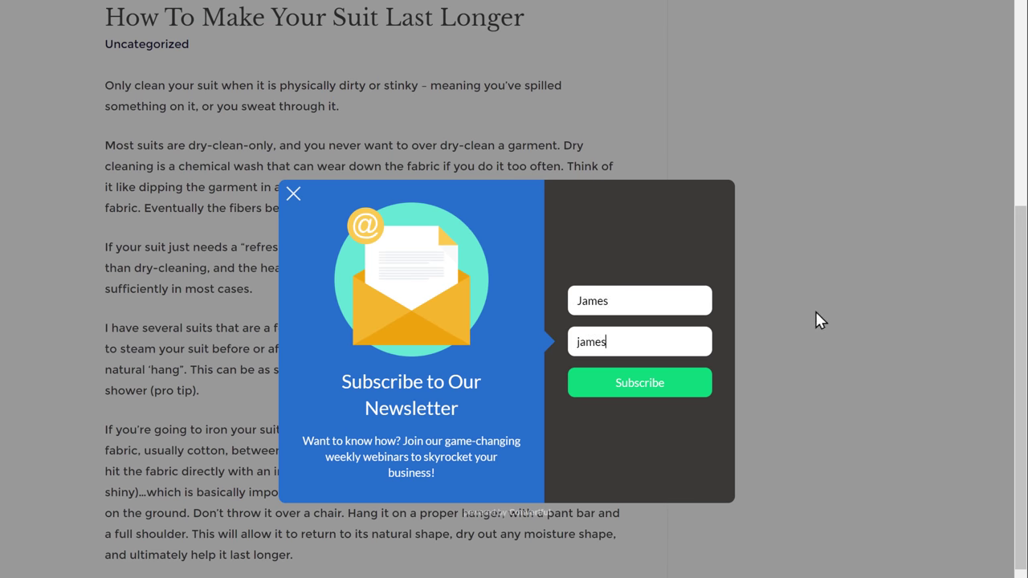
text(.com)
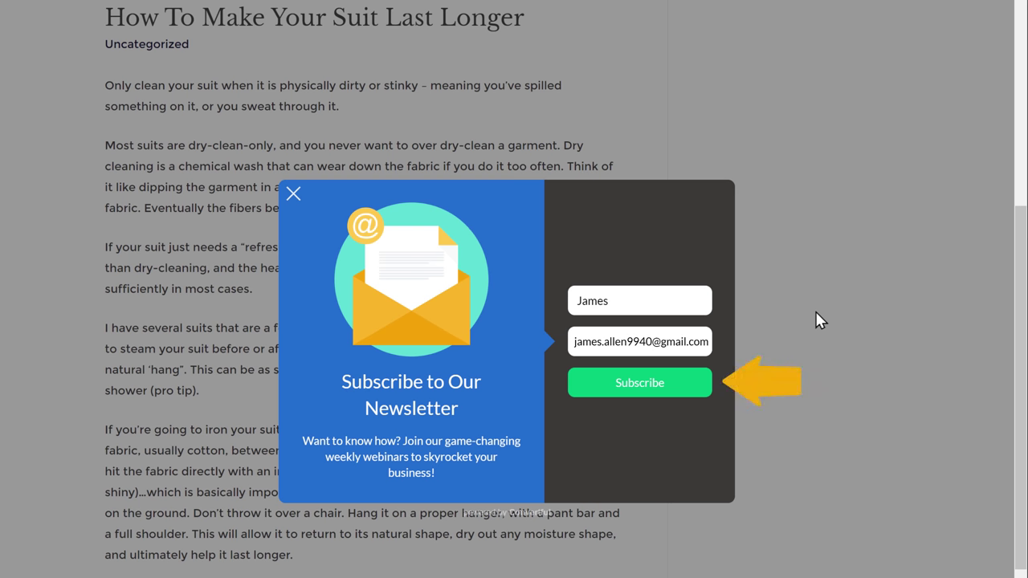
click(636, 386)
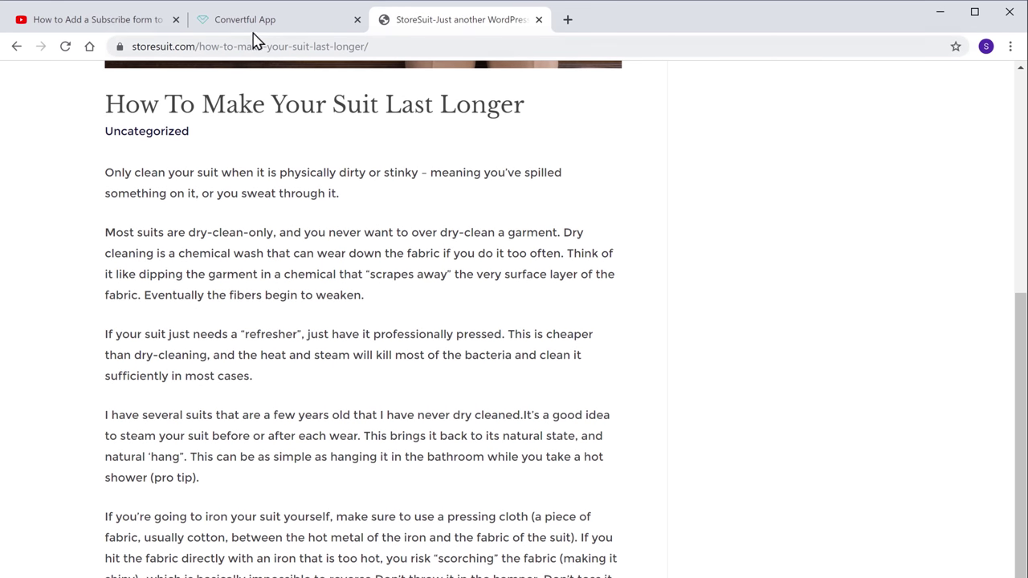
- Back in Convertful, view the Subscribers page listing the New Delhi test signup
click(241, 25)
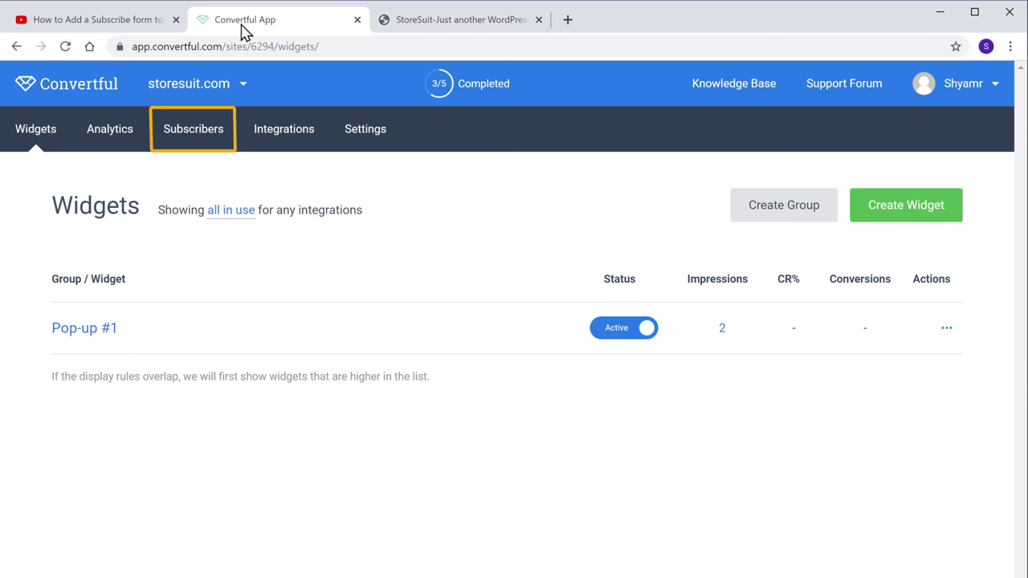
click(196, 146)
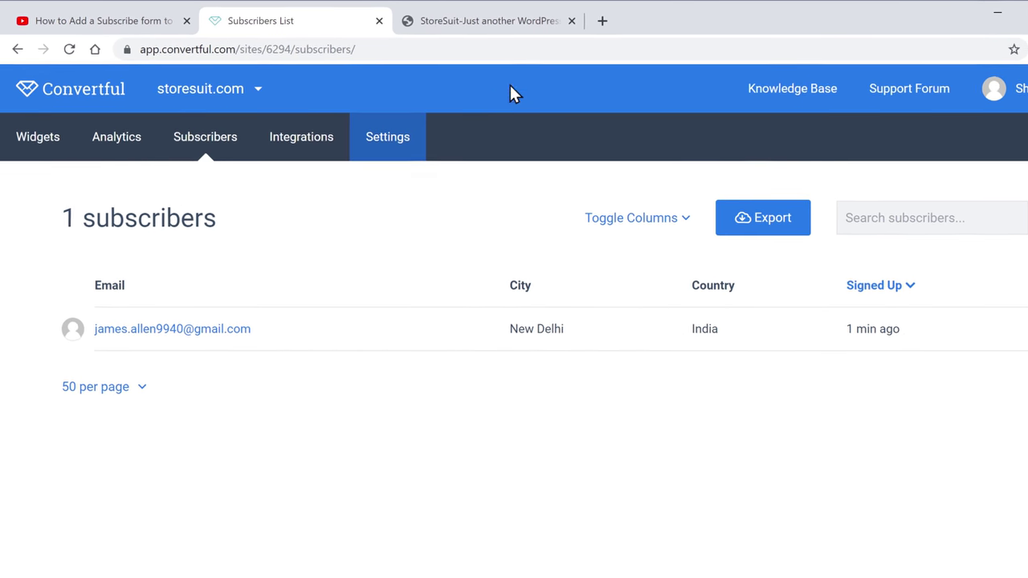
- Go to mailchimp.com in a new tab and start the free account sign-up
click(567, 21)
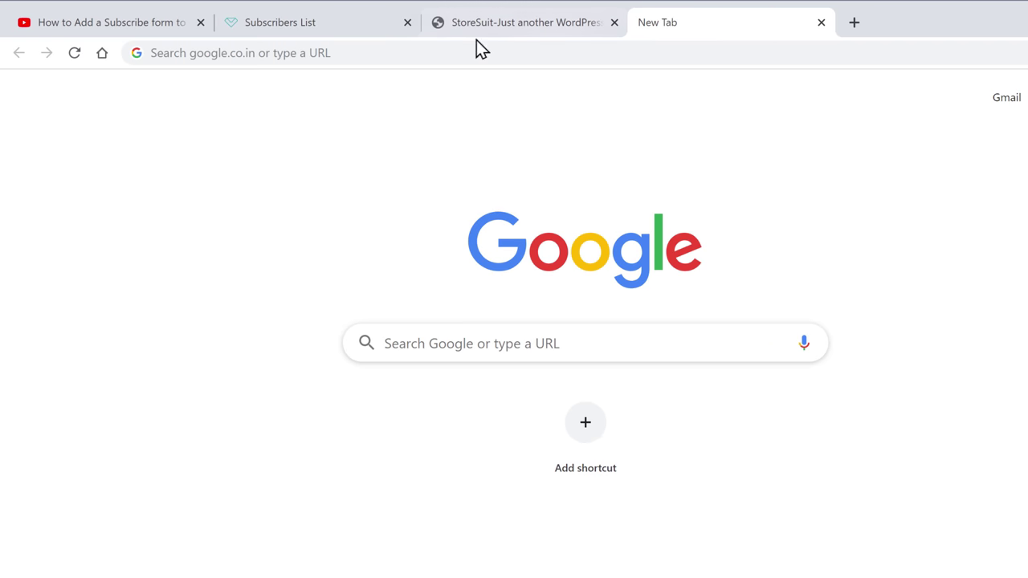
click(346, 51)
text(mailchimp.com)
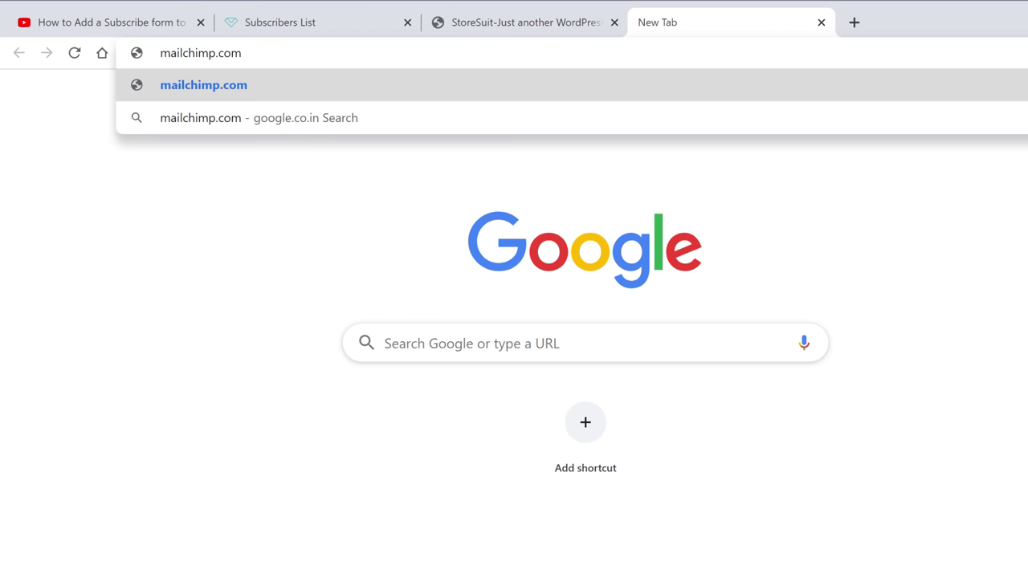
key(Return)
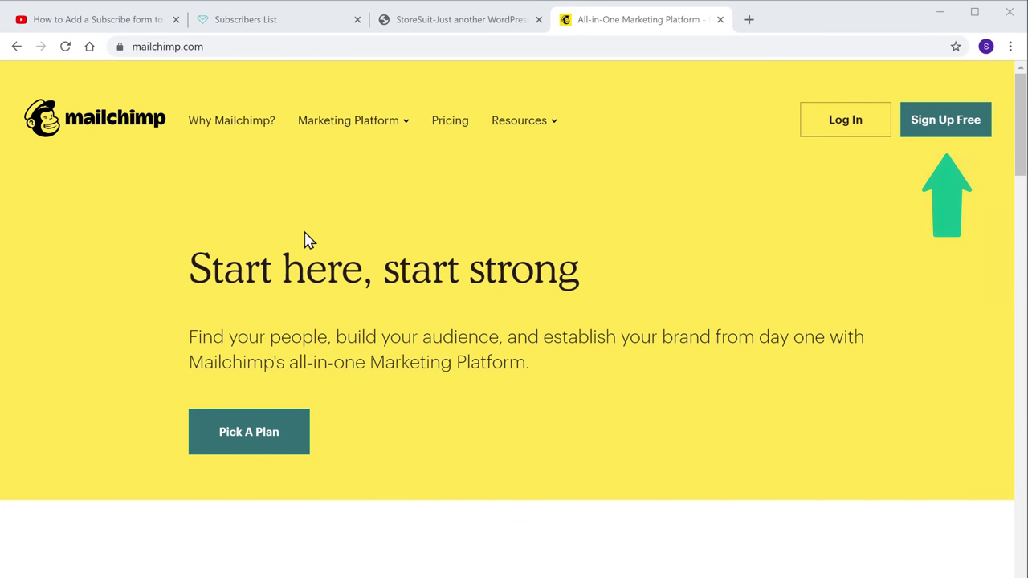
click(943, 137)
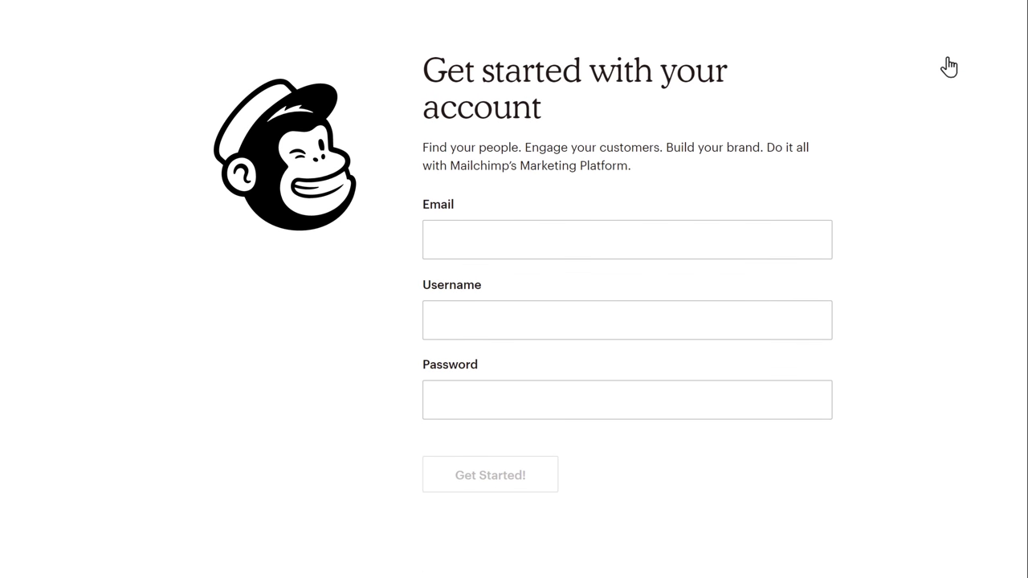
- Enter the business email, a username and the account password, then submit the Mailchimp sign-up
click(652, 239)
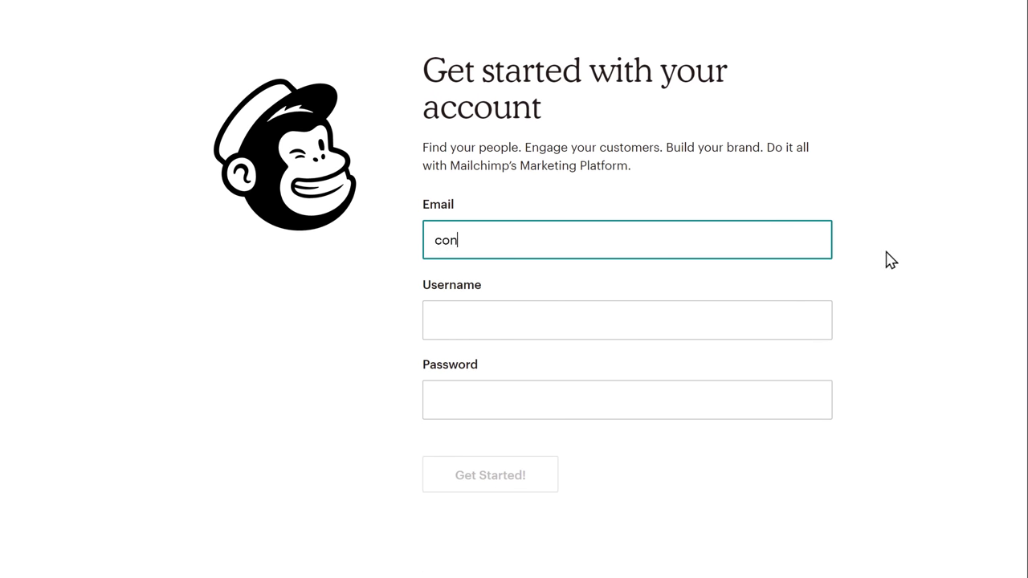
key(Tab)
text(stor)
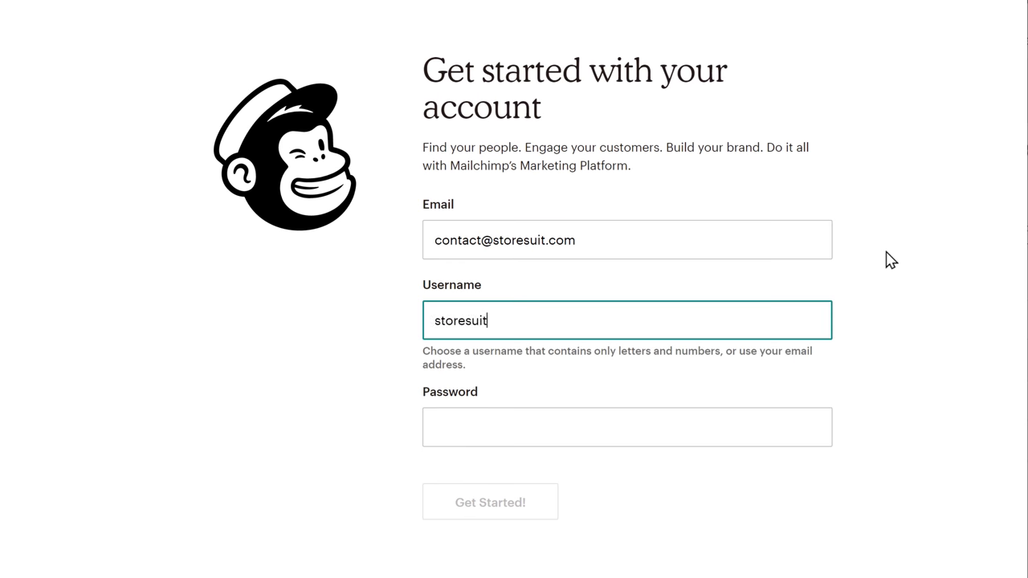
key(Tab)
text(•••••••••••)
key(Tab)
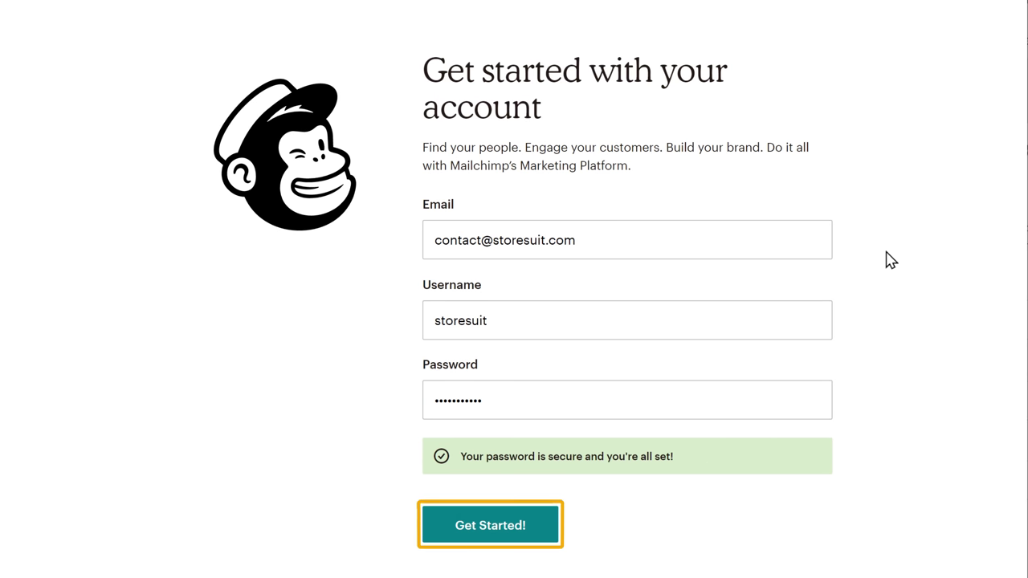
click(486, 534)
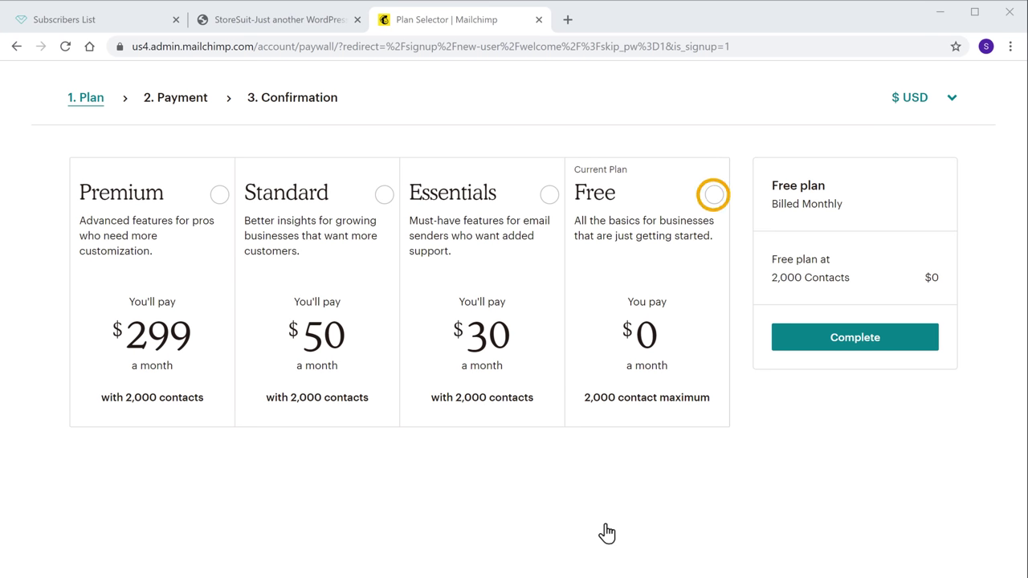
- Keep the $0 Free plan and enter StoreSuit as the business name
click(712, 196)
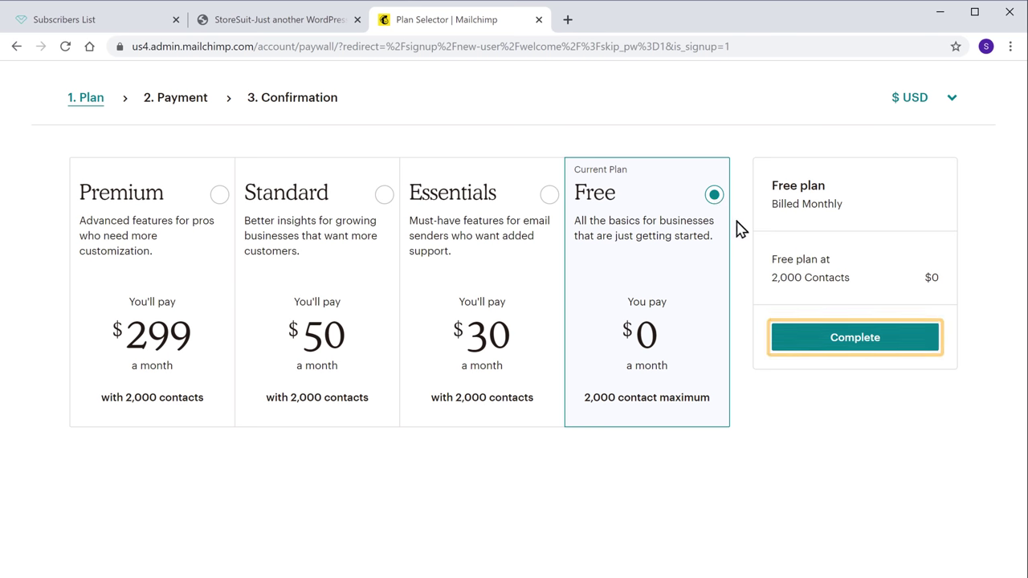
click(852, 350)
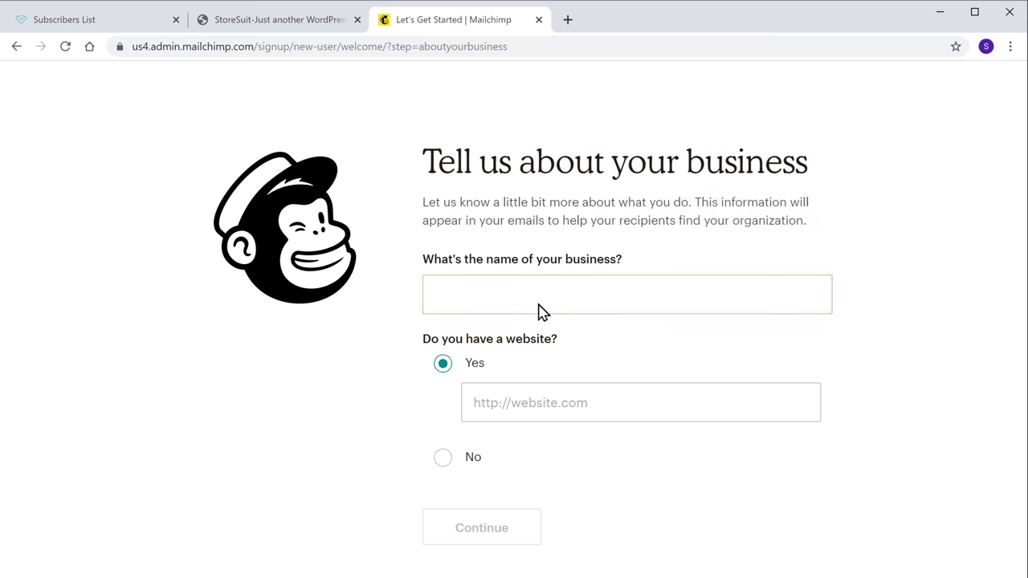
click(506, 296)
text(Store)
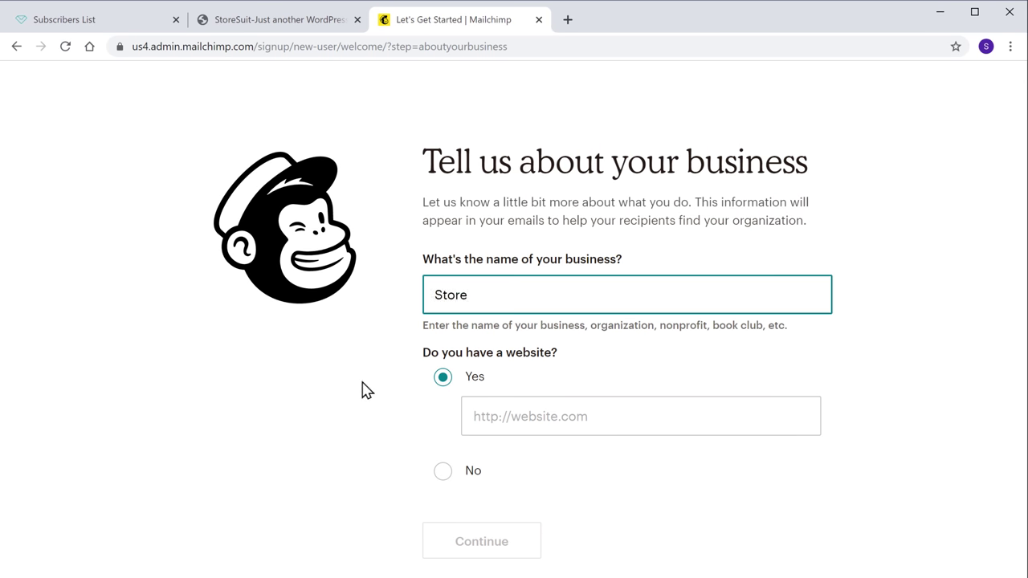
text(Suit)
key(Tab)
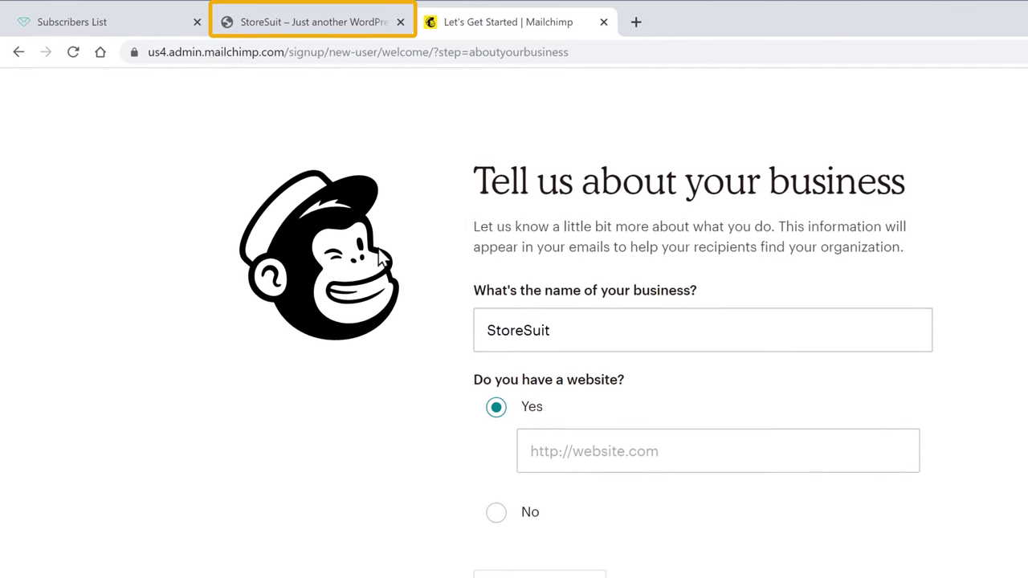
click(337, 32)
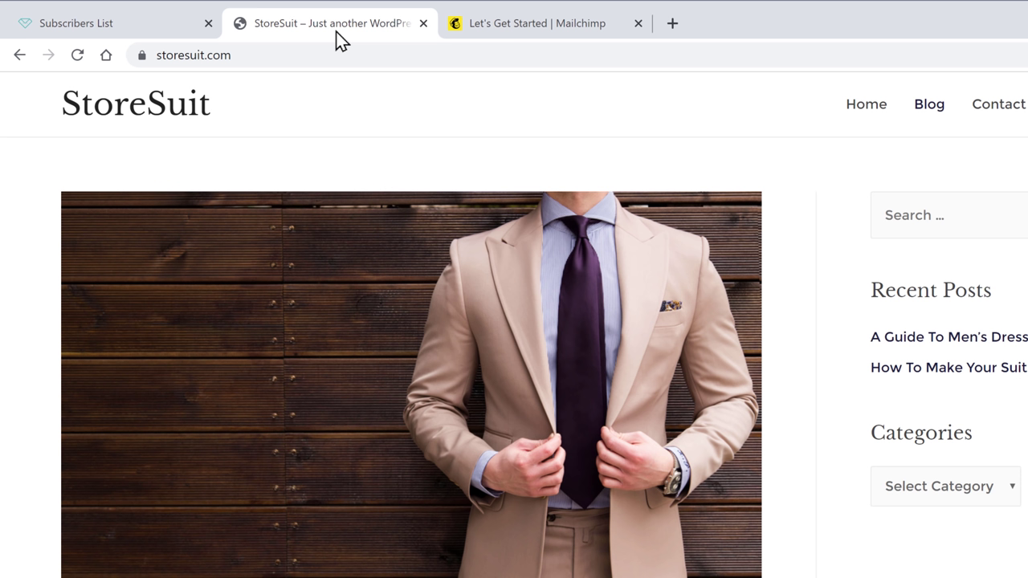
right_click(235, 54)
click(281, 185)
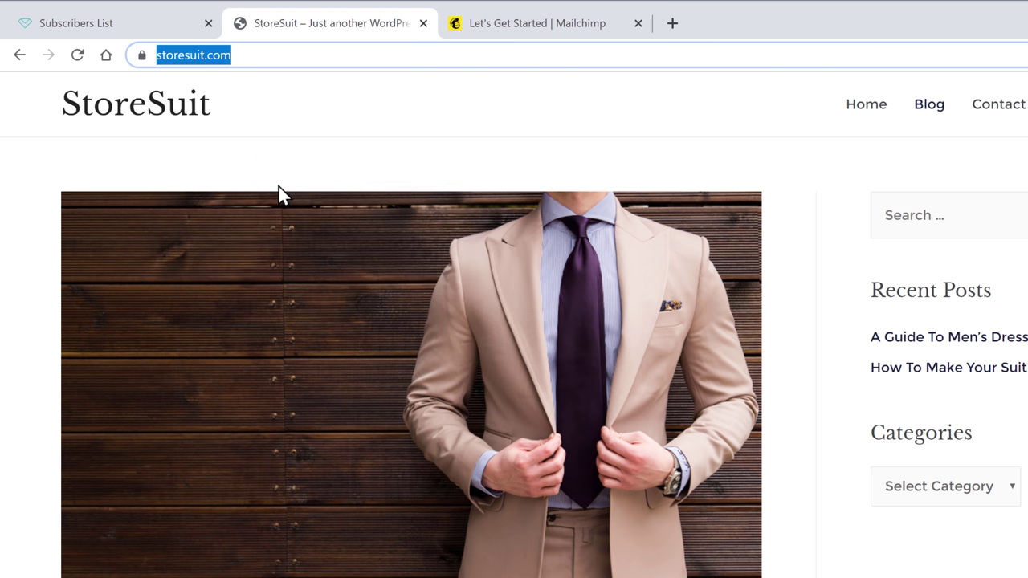
click(313, 180)
click(515, 31)
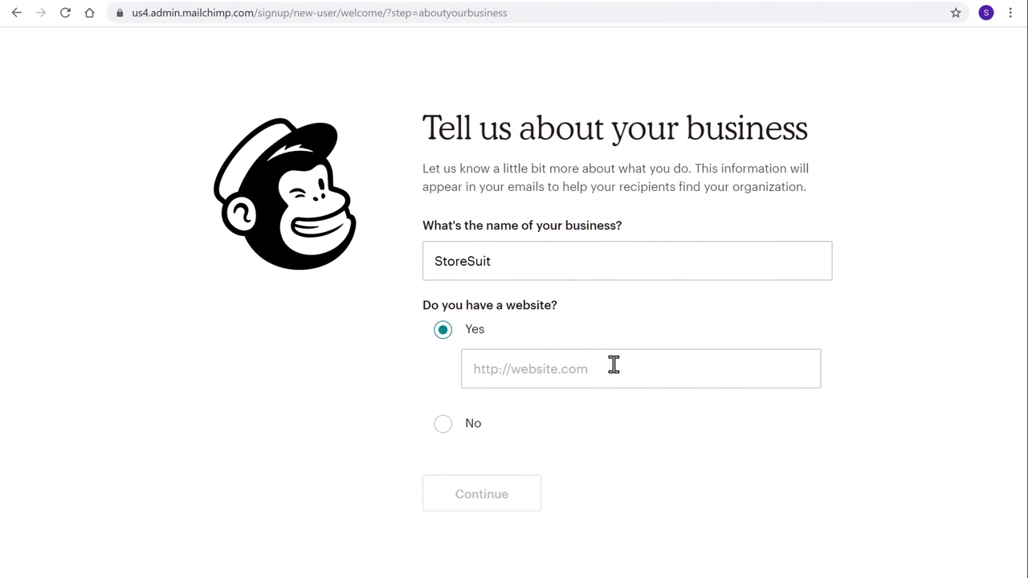
right_click(613, 366)
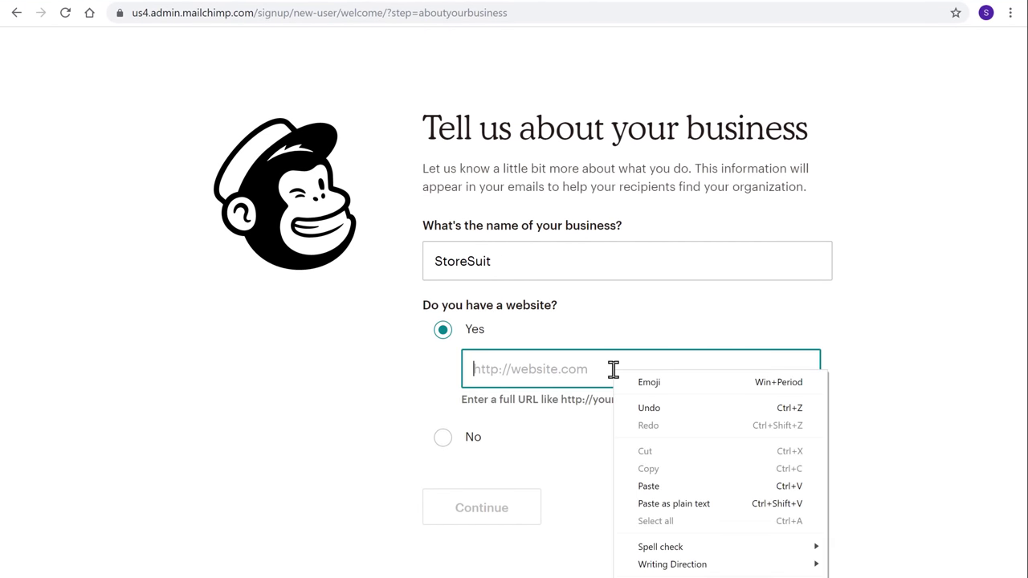
click(648, 487)
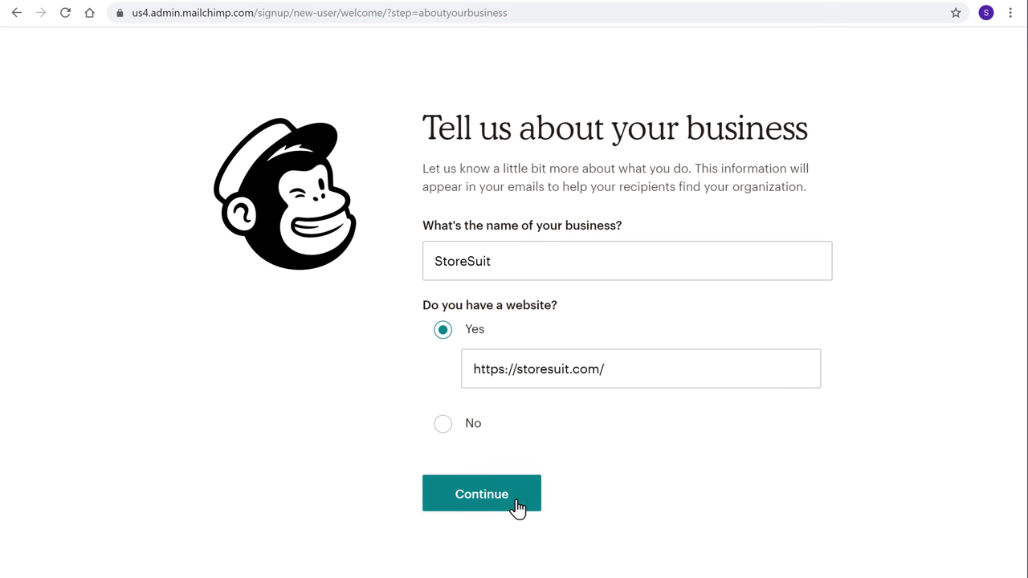
click(478, 504)
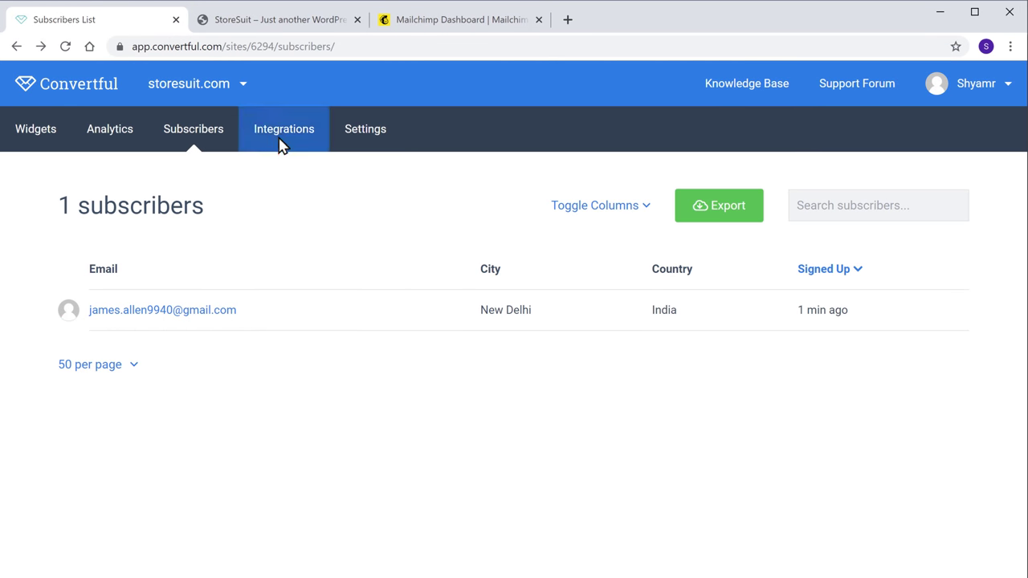
- Add a Mailchimp integration for storesuit.com and authorize it with the Mailchimp username and password
click(282, 143)
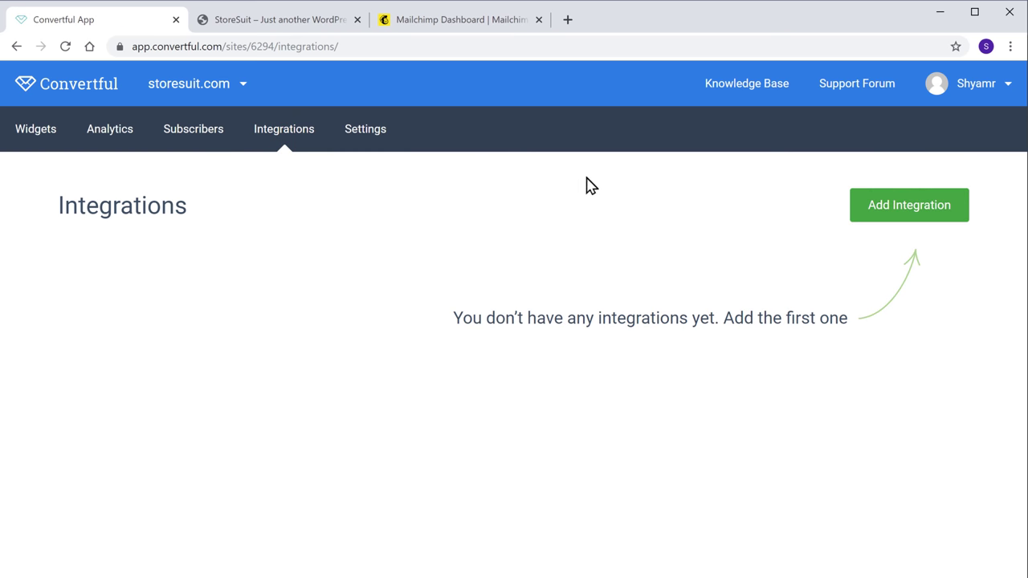
click(907, 224)
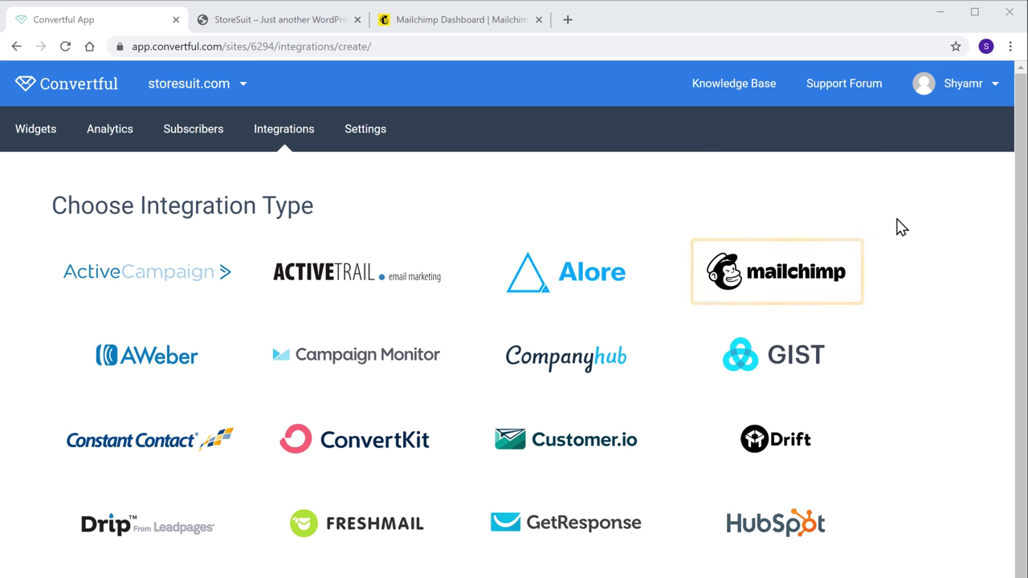
click(778, 286)
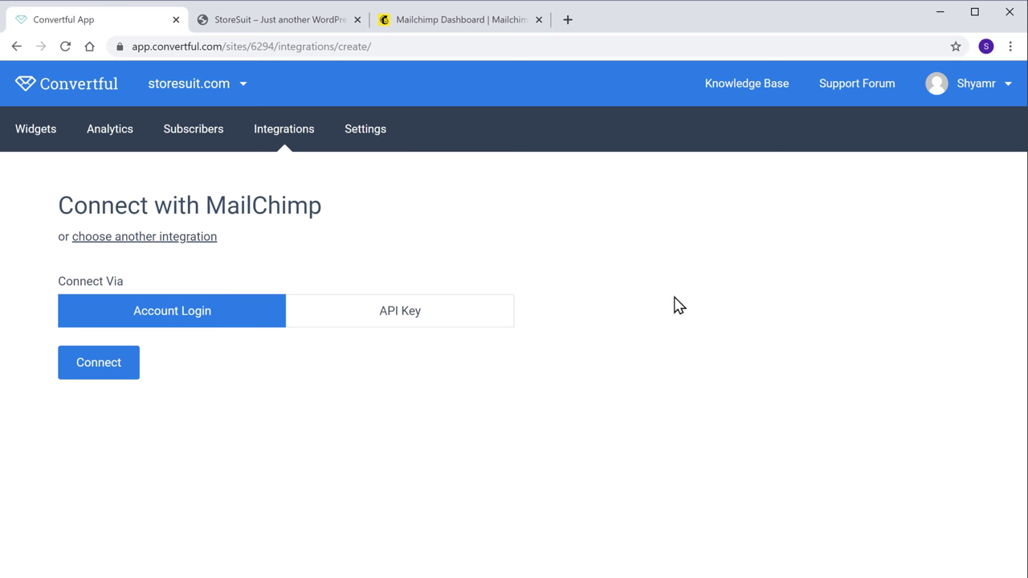
click(93, 375)
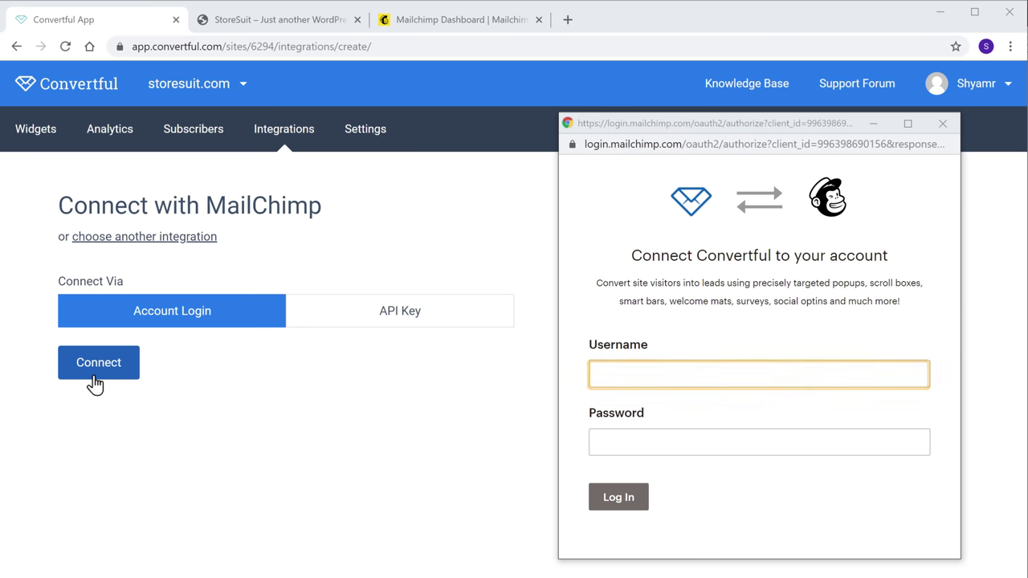
click(657, 373)
text(storesuit)
key(Tab)
text(••)
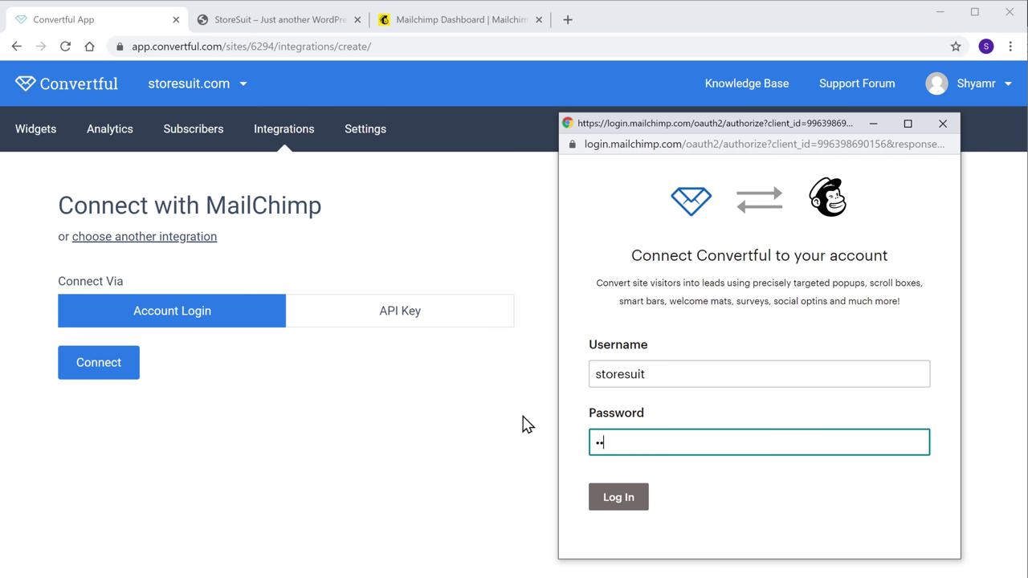
text(••••••••••)
key(Tab)
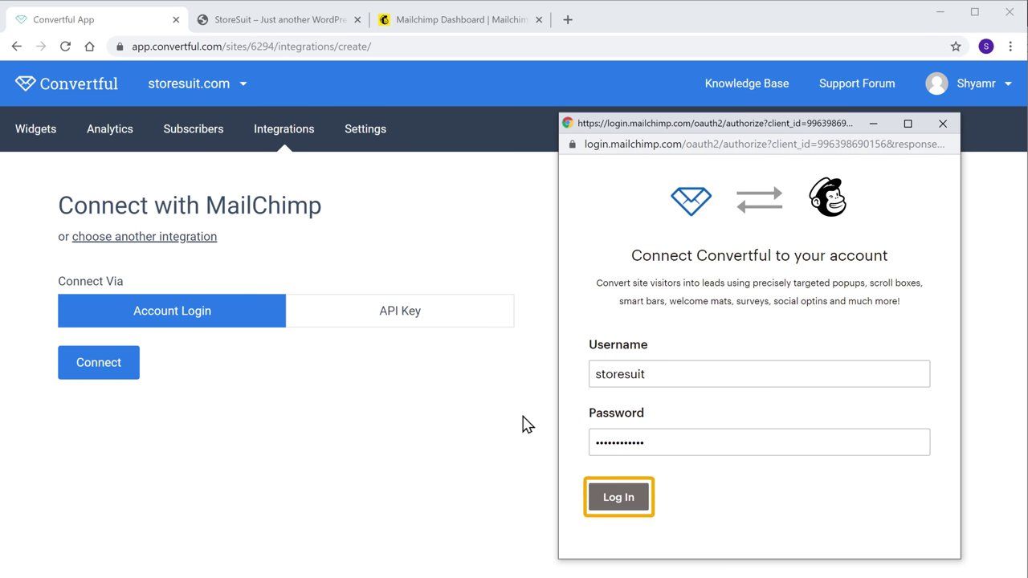
click(618, 497)
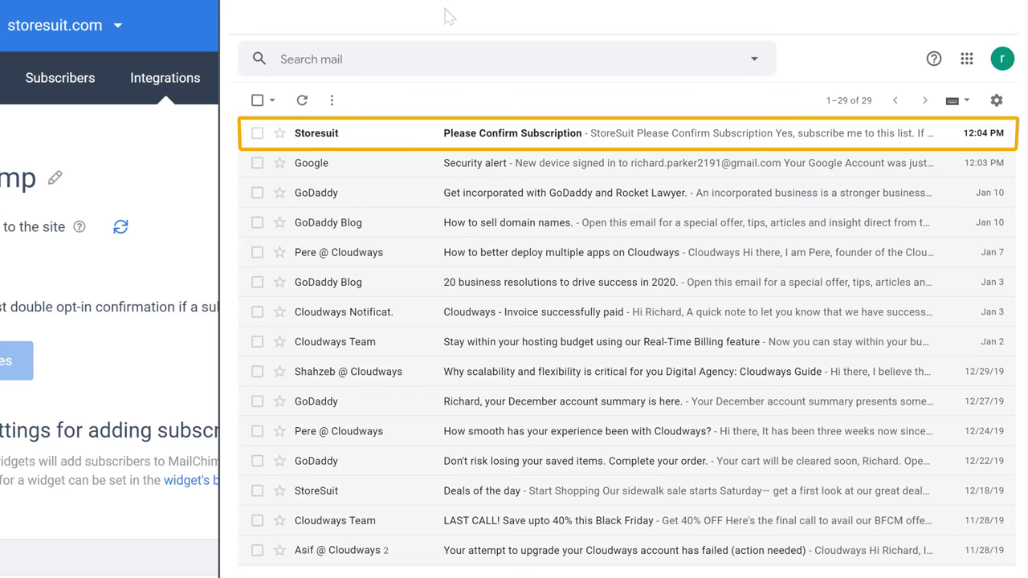
- Open the 'Please Confirm Subscription' email and confirm the StoreSuit list subscription
click(489, 149)
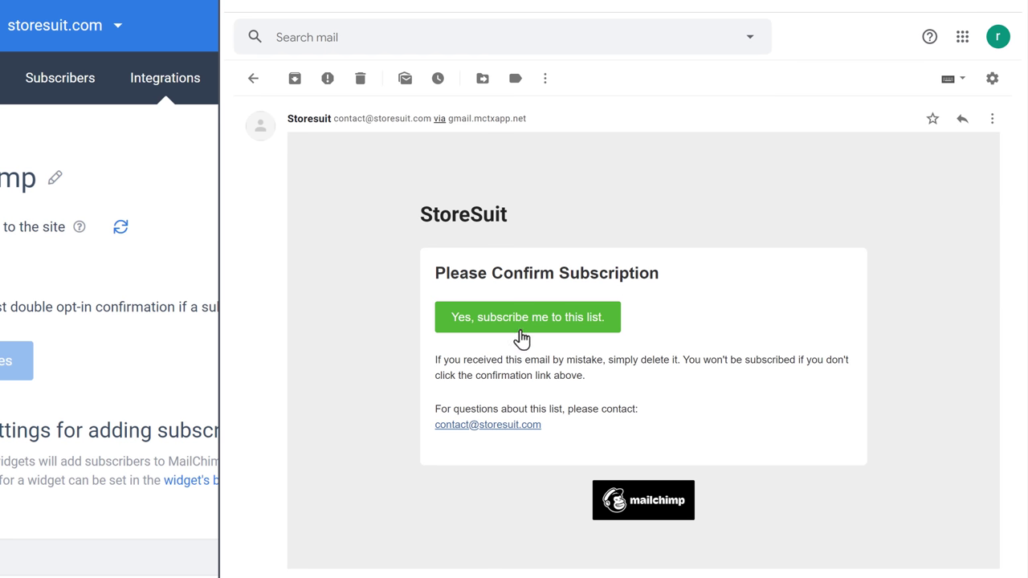
click(519, 322)
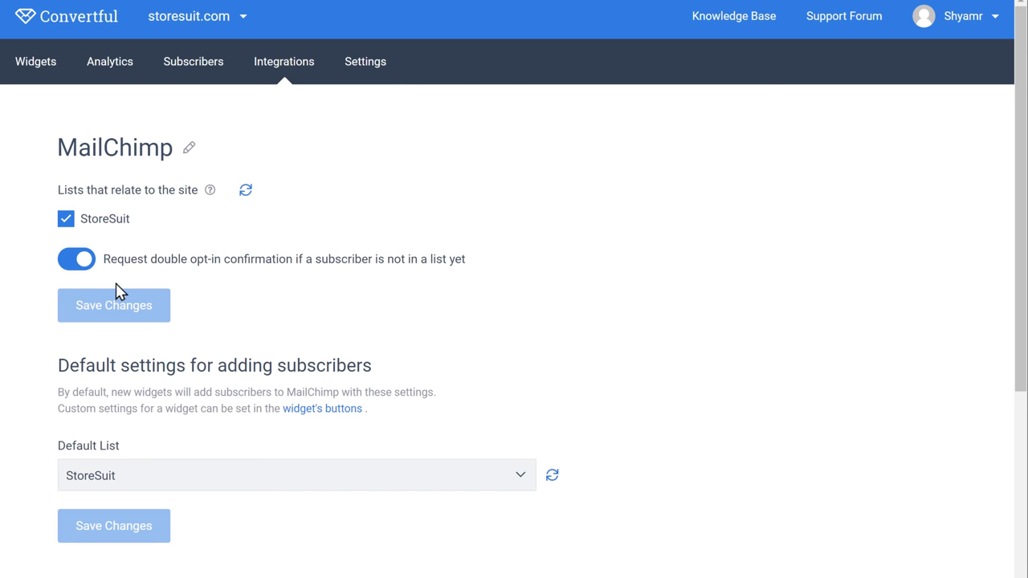
- Turn off 'Request double opt-in confirmation' for the Mailchimp integration and save
click(83, 261)
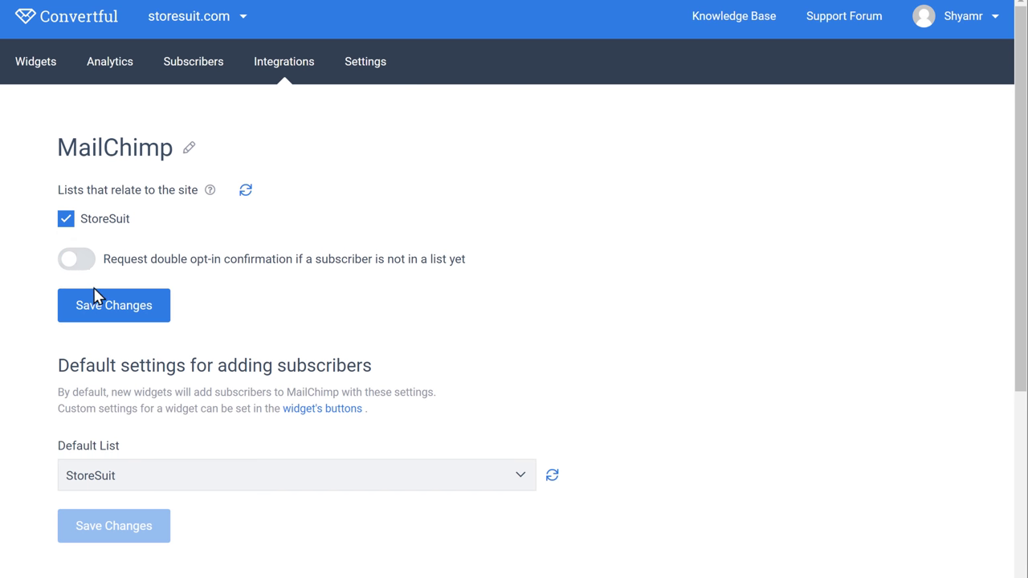
click(113, 321)
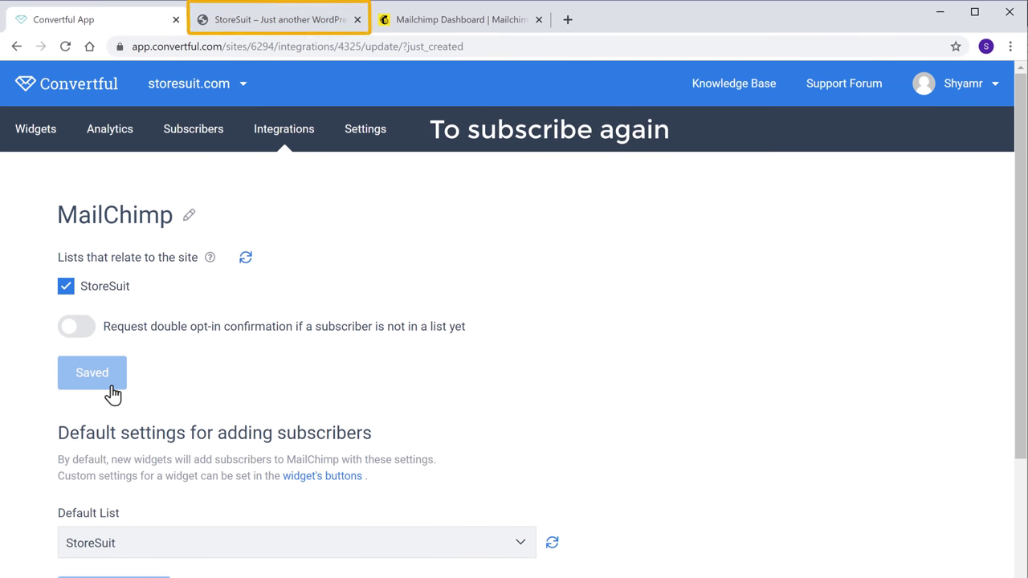
- Scroll the StoreSuit post until the pop-up appears and subscribe with another test name and email
click(299, 30)
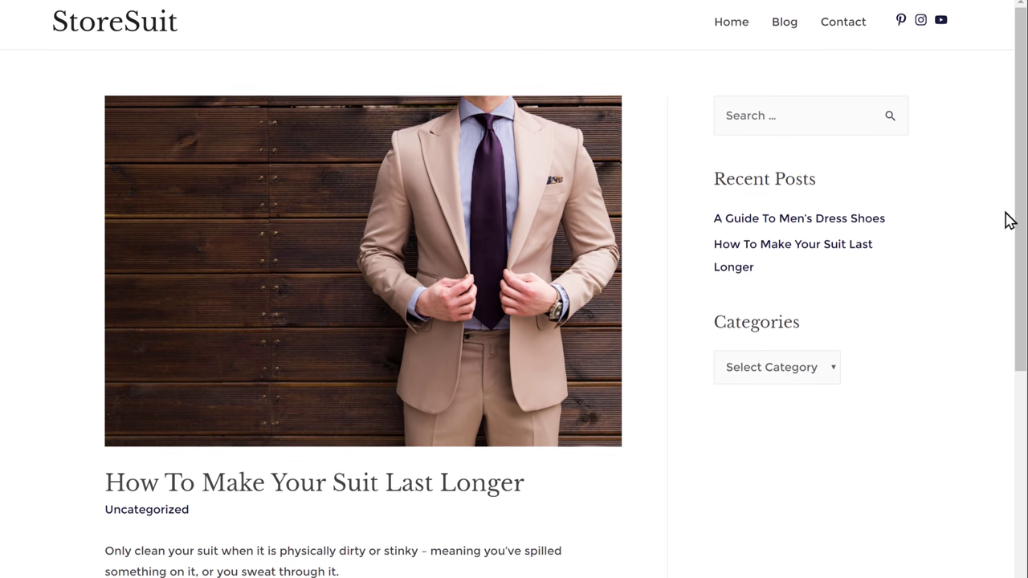
scroll(1024, 297, down, 2)
scroll(1024, 297, down, 5)
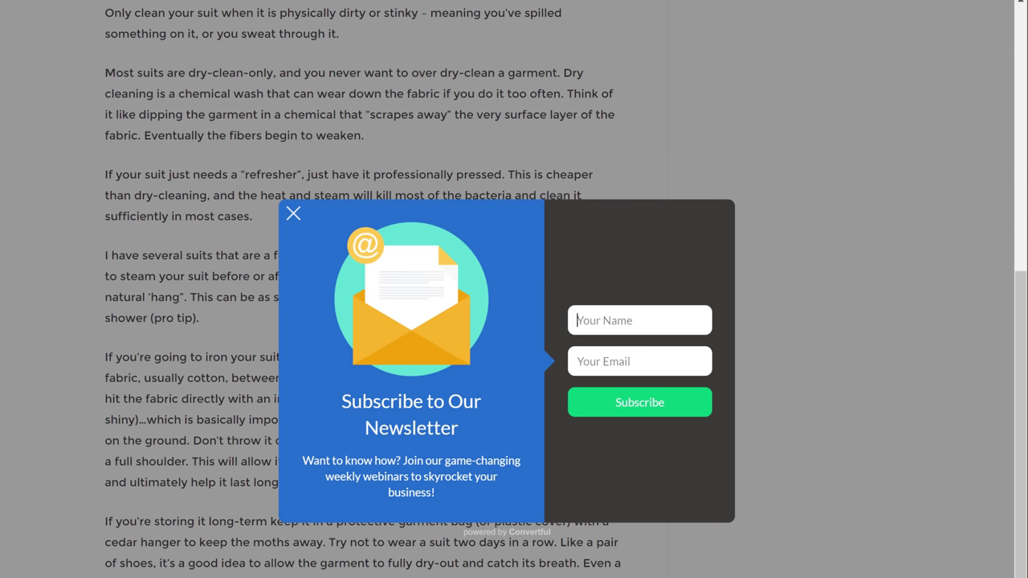
text(Richard)
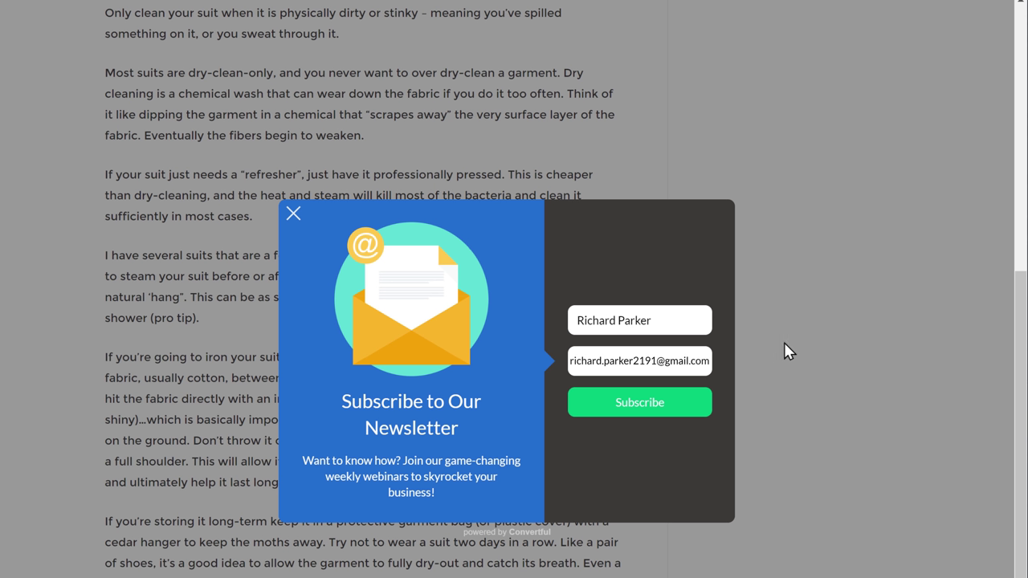
click(638, 410)
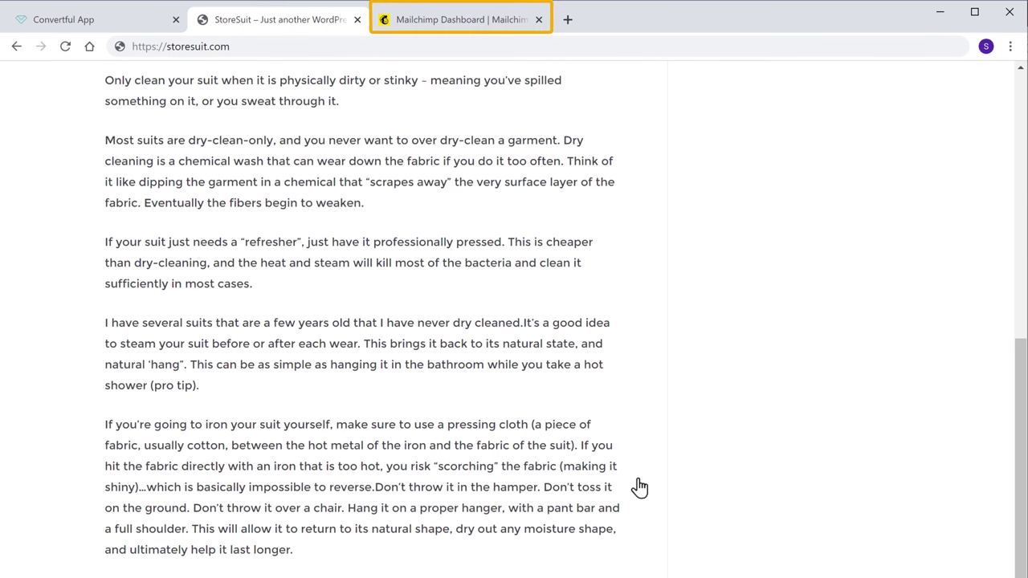
- View the StoreSuit audience contacts in Mailchimp to find the Convertful-sourced subscriber
click(458, 26)
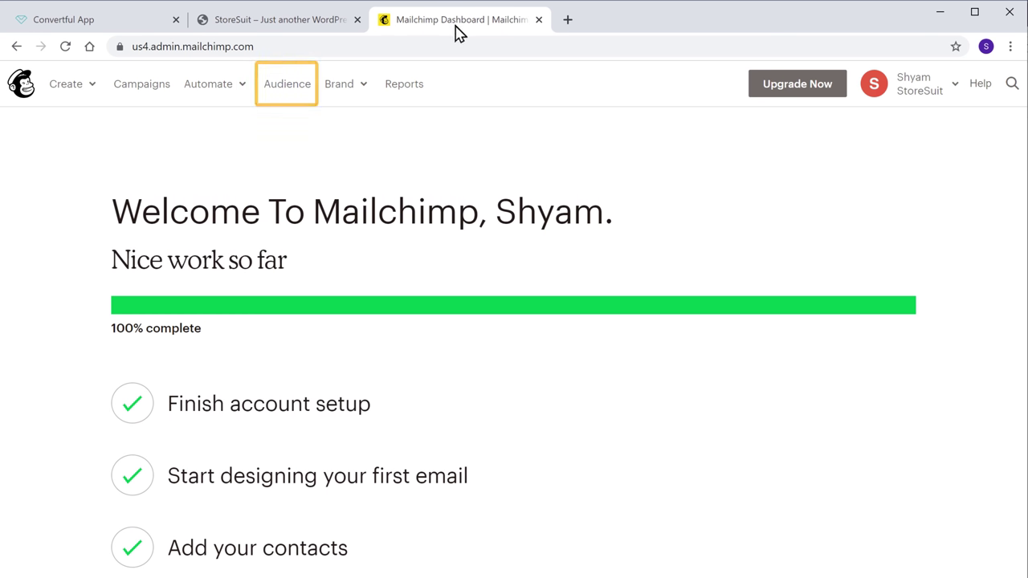
click(286, 91)
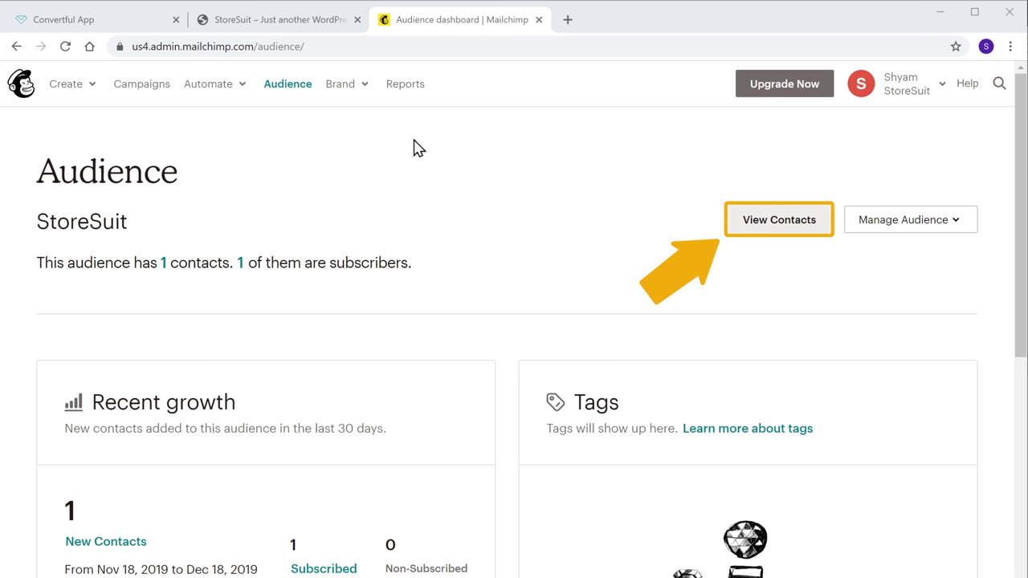
click(759, 227)
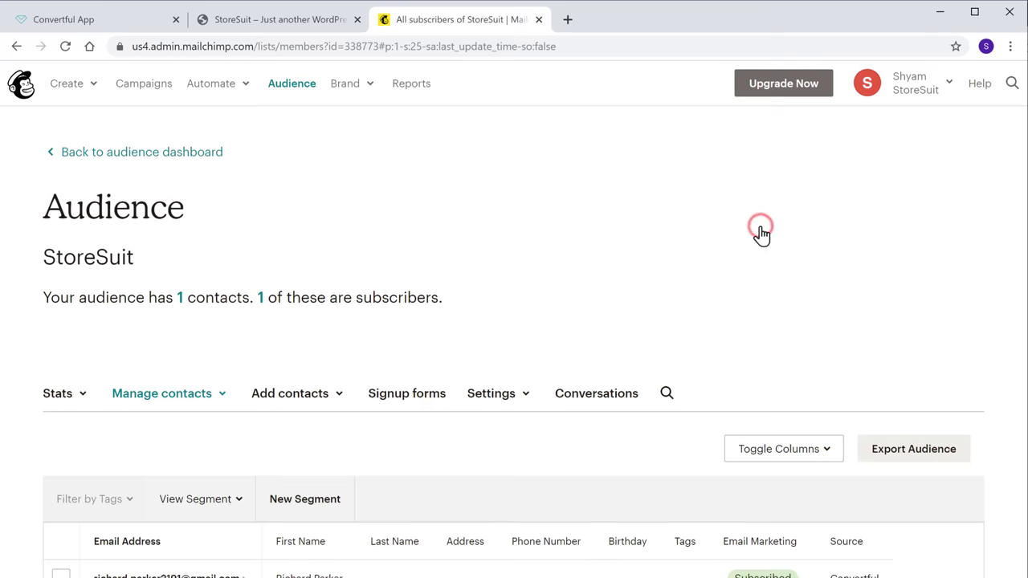
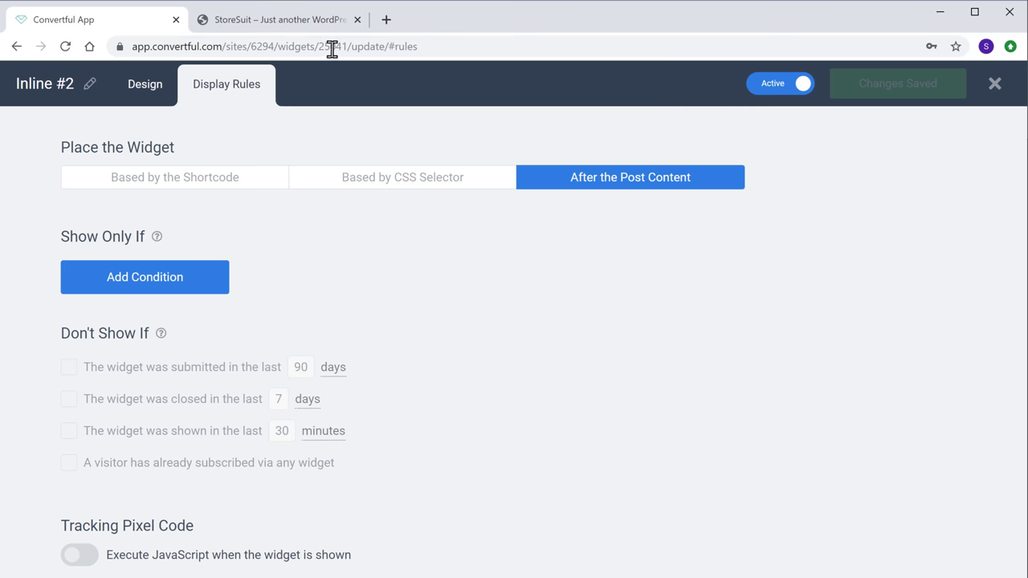
- Reload the StoreSuit suit-care post and confirm the blue subscribe box appears after the article
click(287, 29)
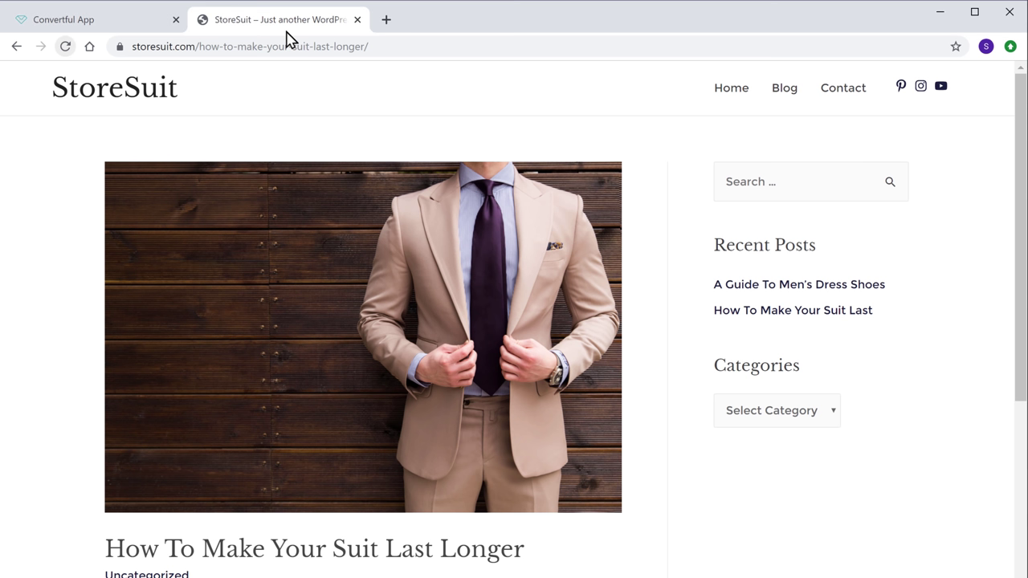
drag(1020, 175, 1020, 545)
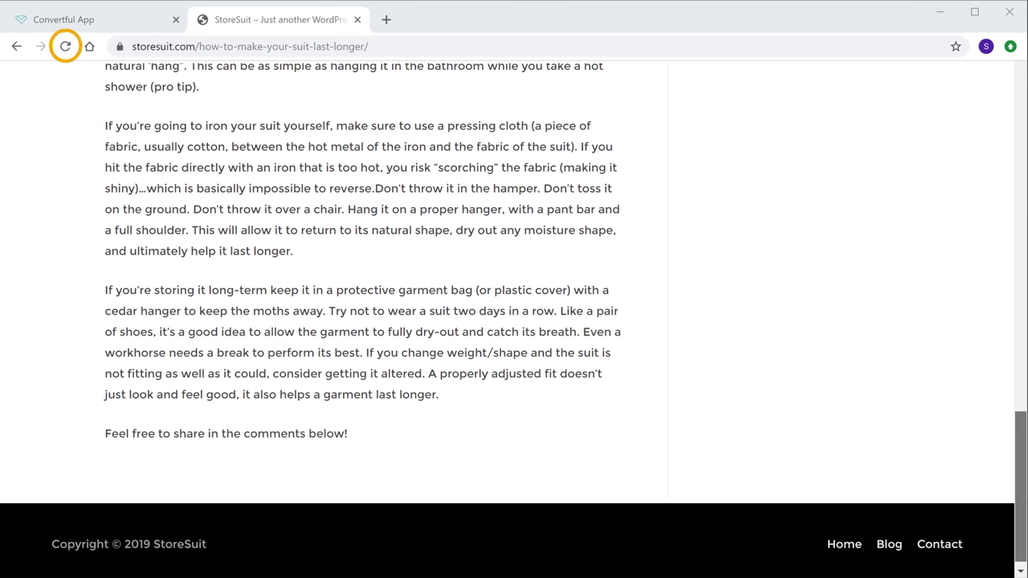
click(65, 50)
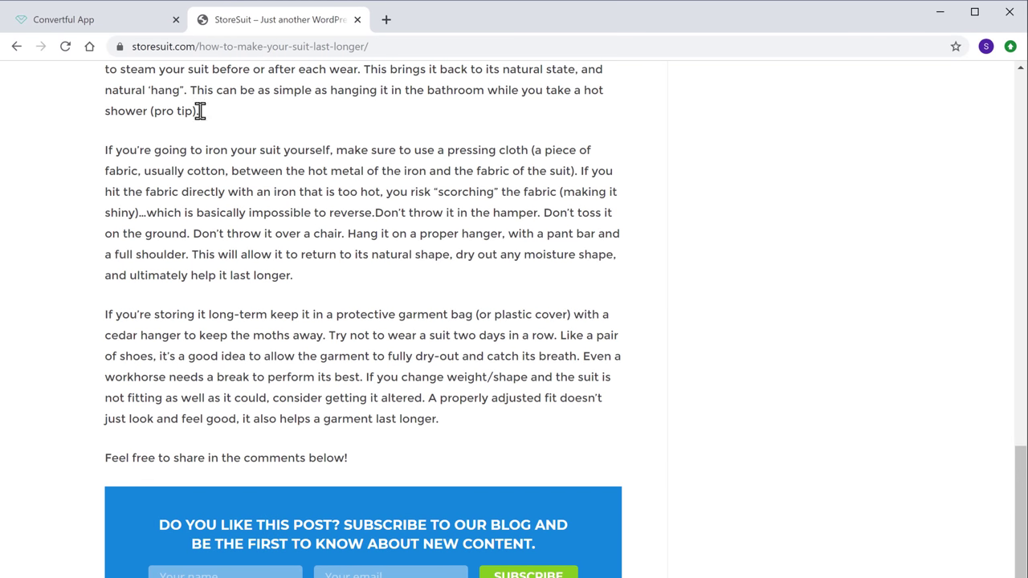
click(64, 26)
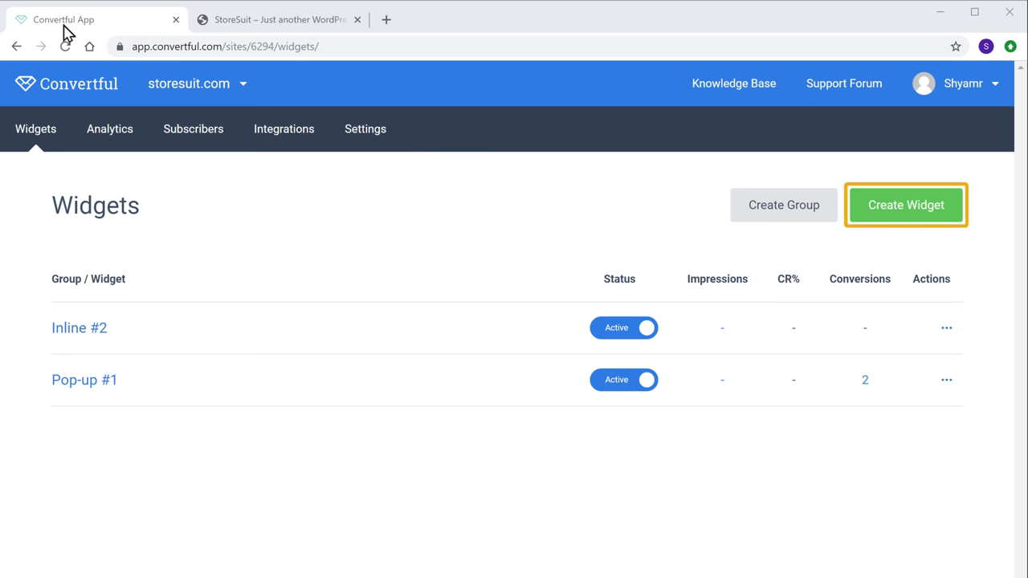
- Create Inline #3 from the teal 'Get Your Free Blogging Guide' inline template
click(886, 215)
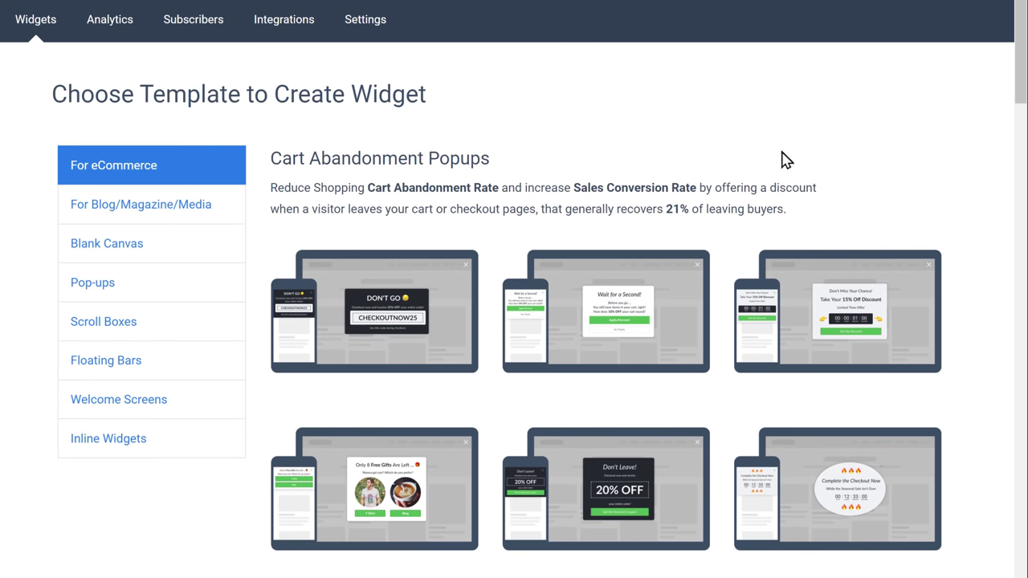
click(91, 450)
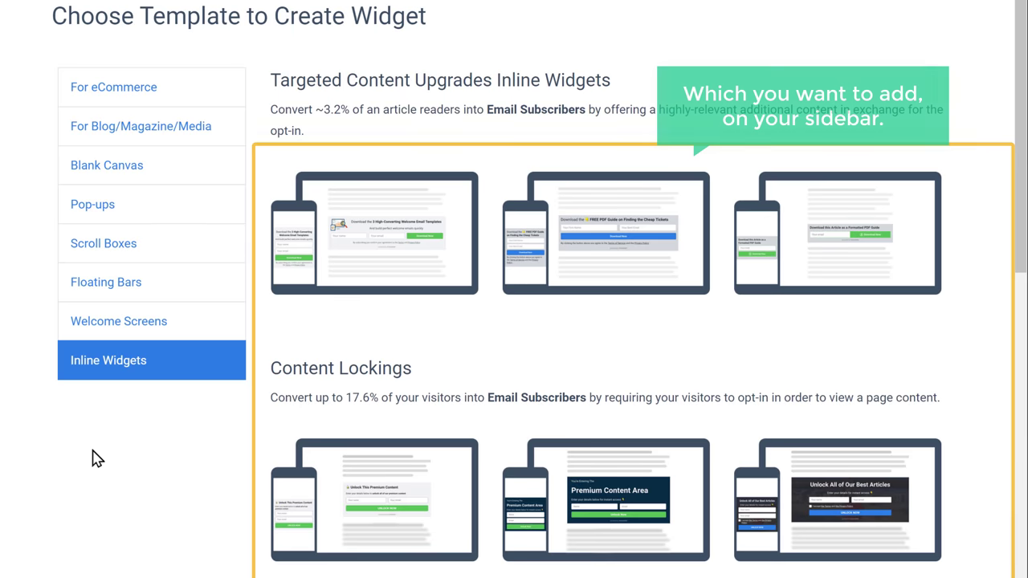
scroll(96, 458, down, 8)
scroll(92, 431, down, 6)
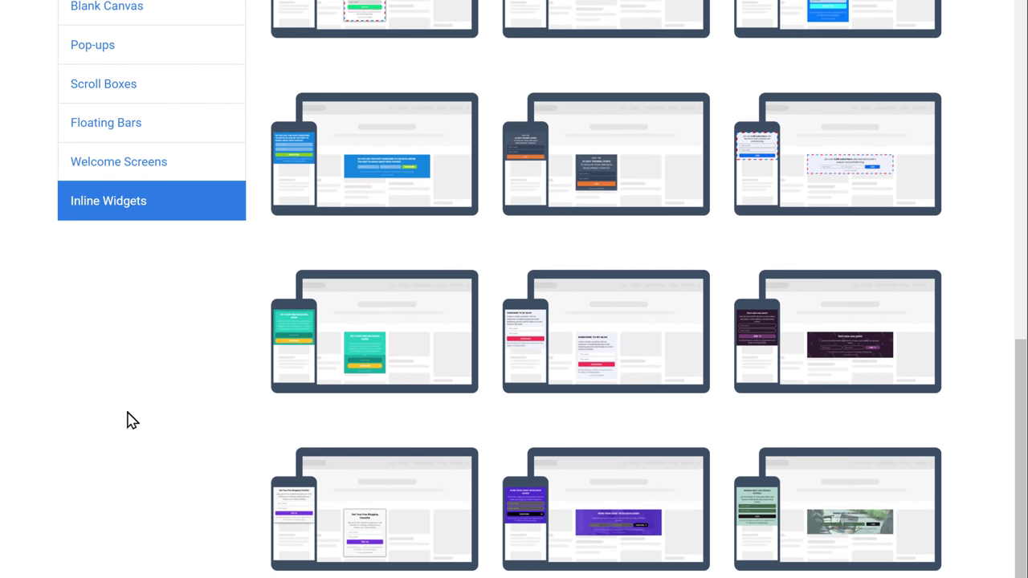
mouse_move(350, 356)
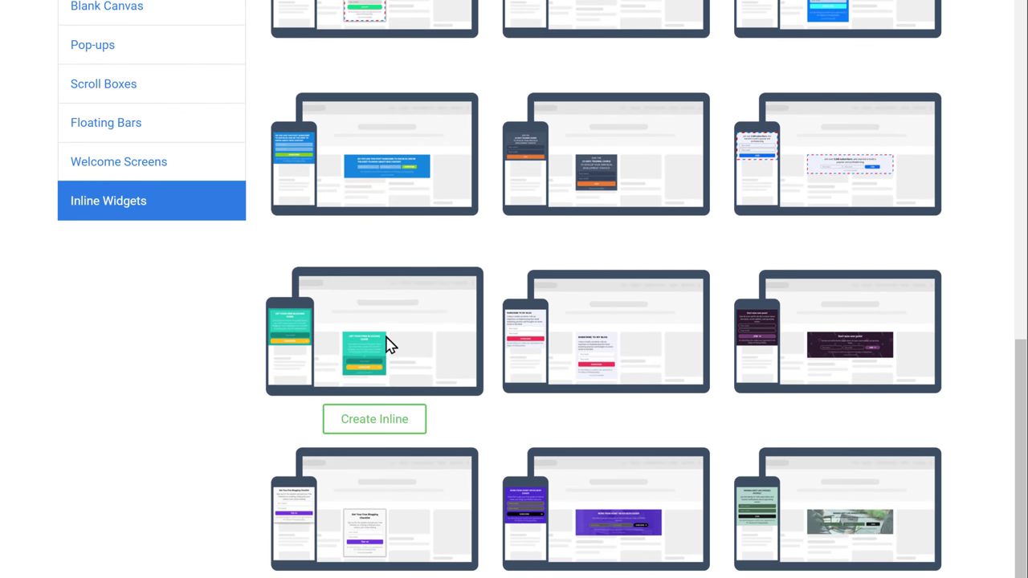
click(386, 344)
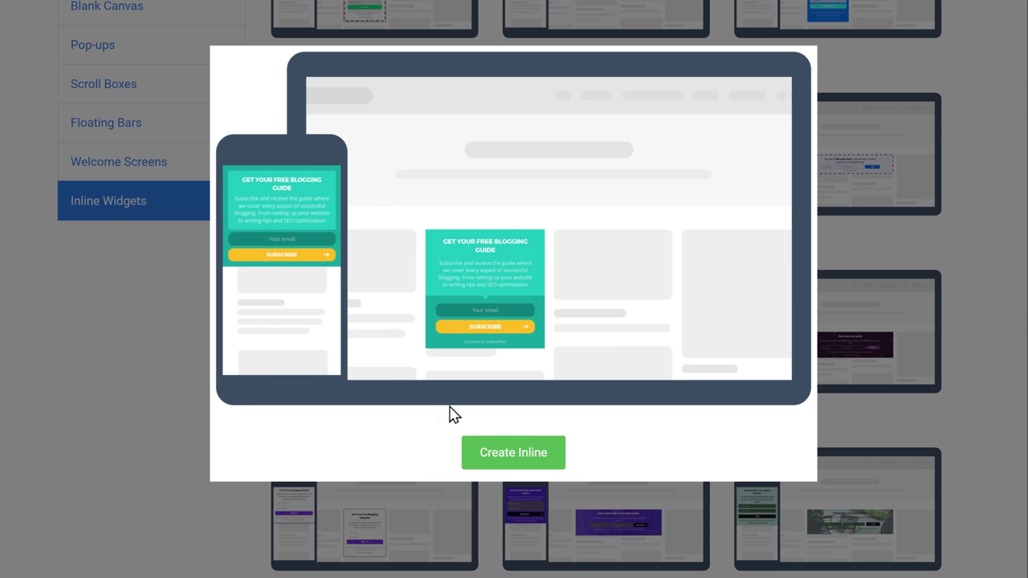
click(501, 463)
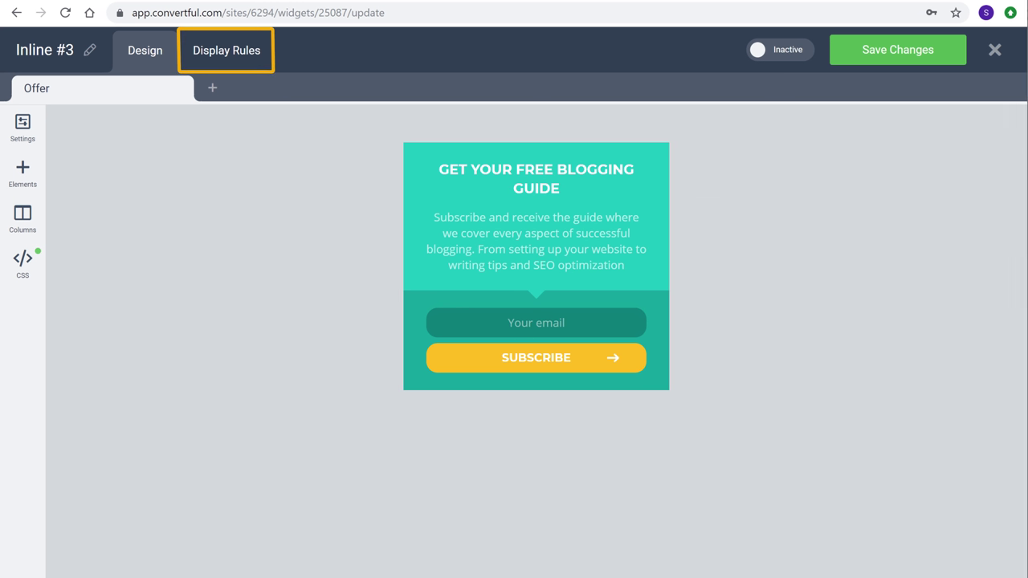
- Copy Inline #3's shortcode [convertful id="25087"] from its Display Rules
click(217, 61)
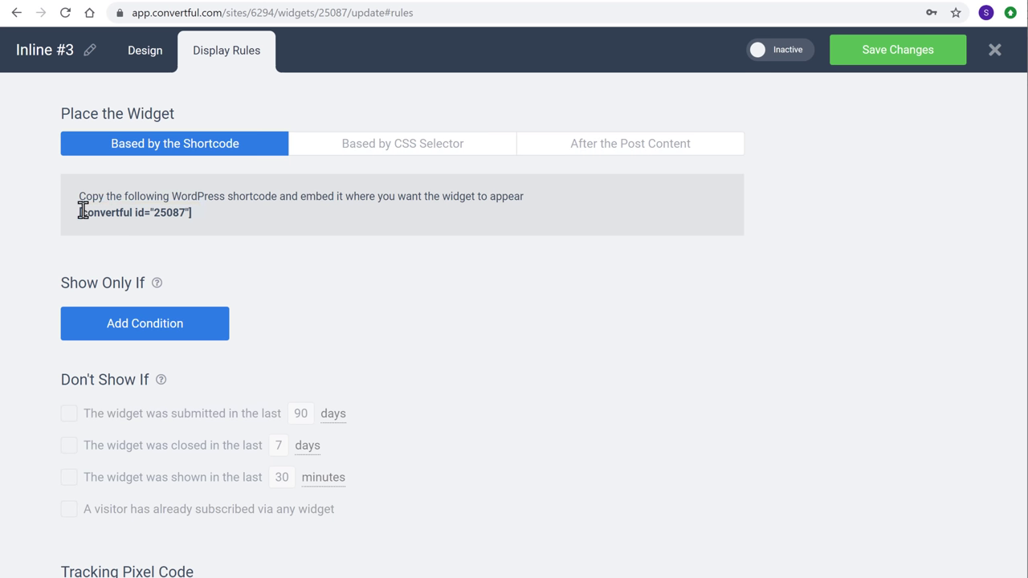
drag(82, 214, 191, 213)
right_click(193, 215)
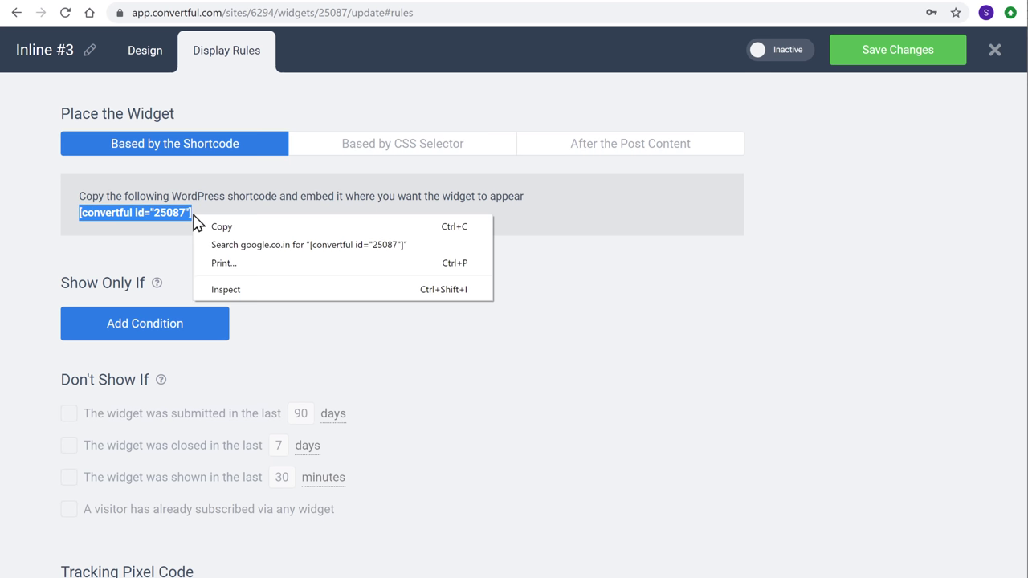
click(219, 226)
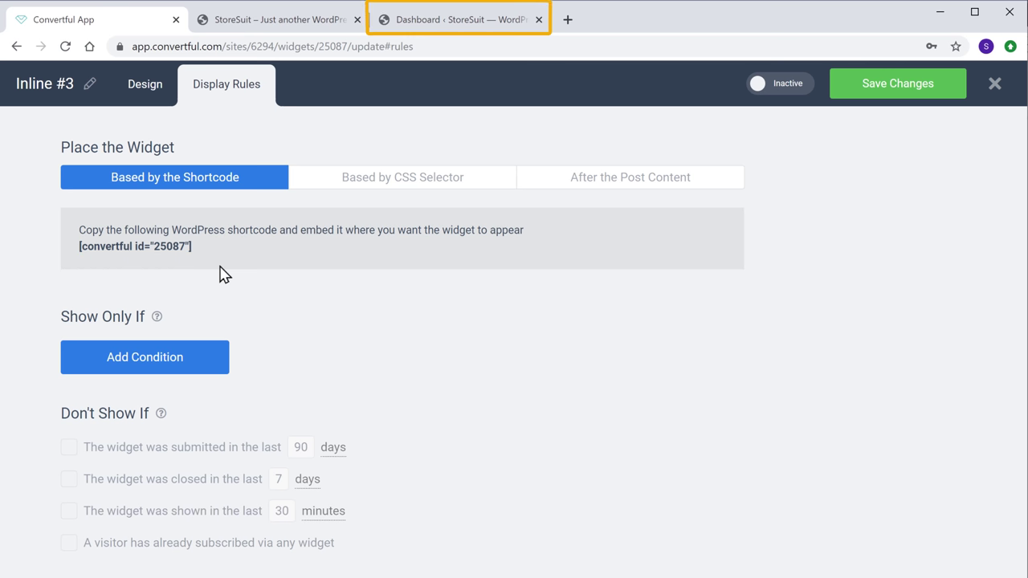
- Add a saved Text widget holding [convertful id="25087"] to WordPress's Main Sidebar below Search
click(464, 27)
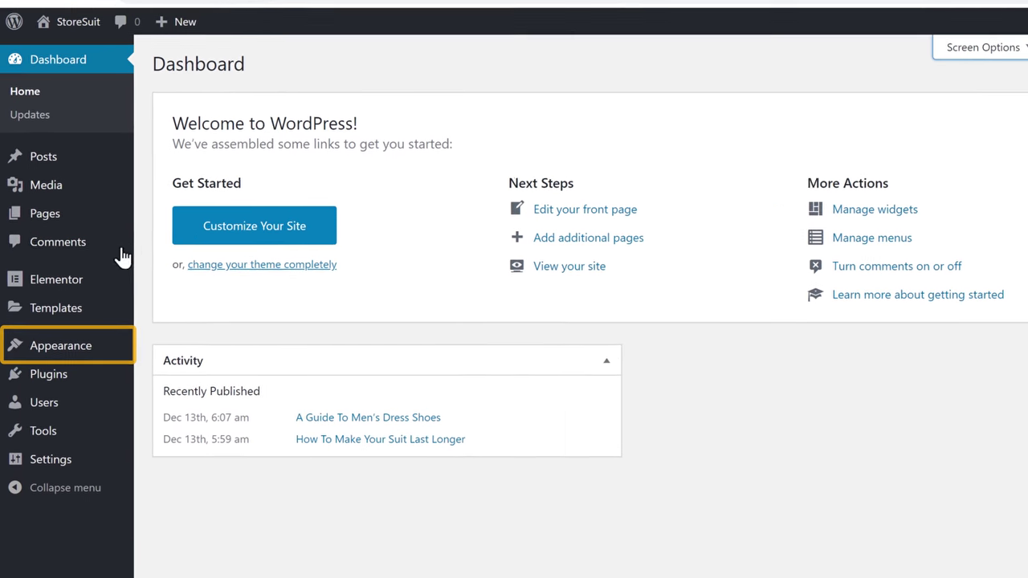
mouse_move(51, 354)
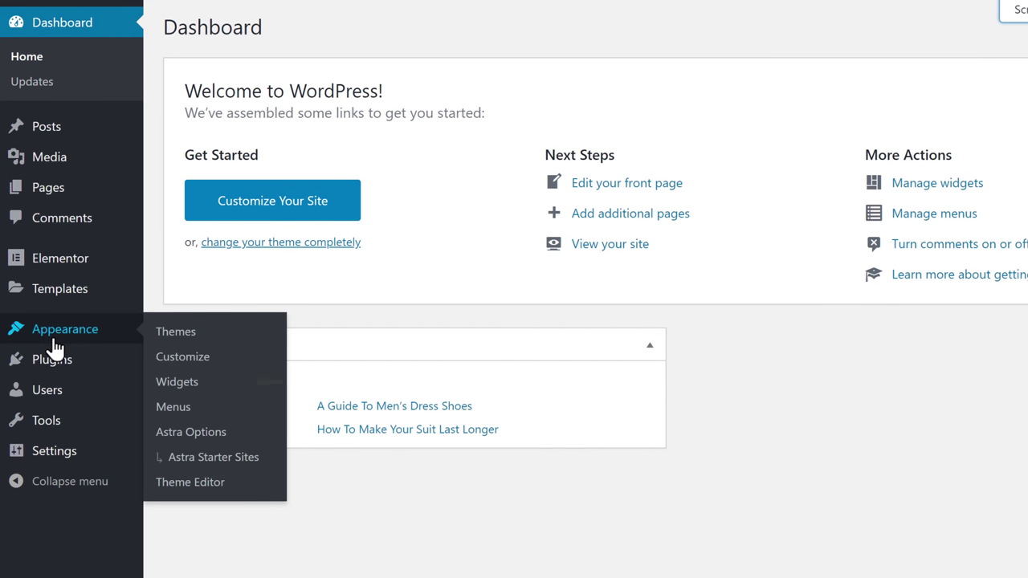
click(174, 385)
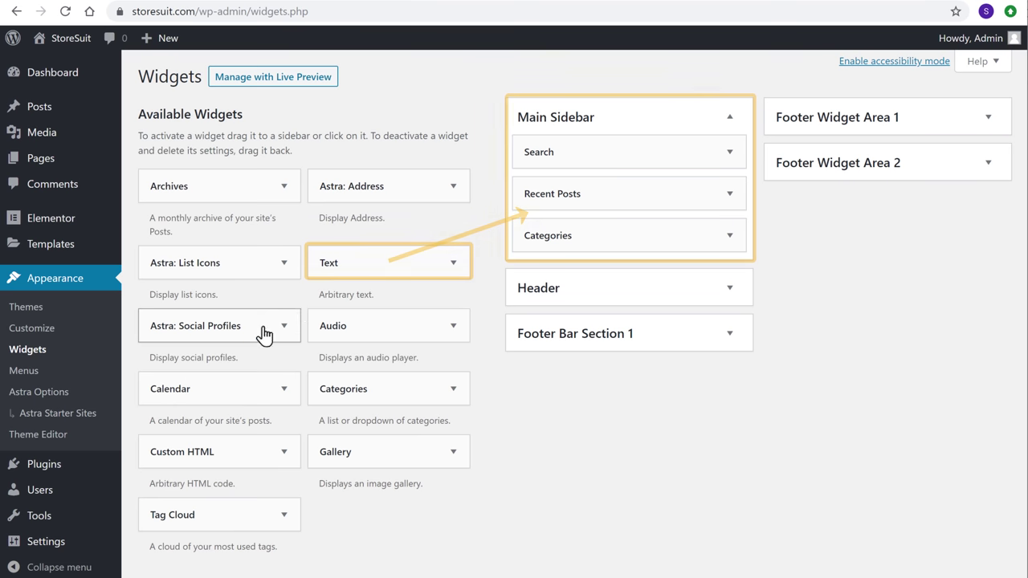
mouse_move(372, 269)
mouse_down()
mouse_move(452, 193)
mouse_move(608, 190)
mouse_move(610, 202)
mouse_up()
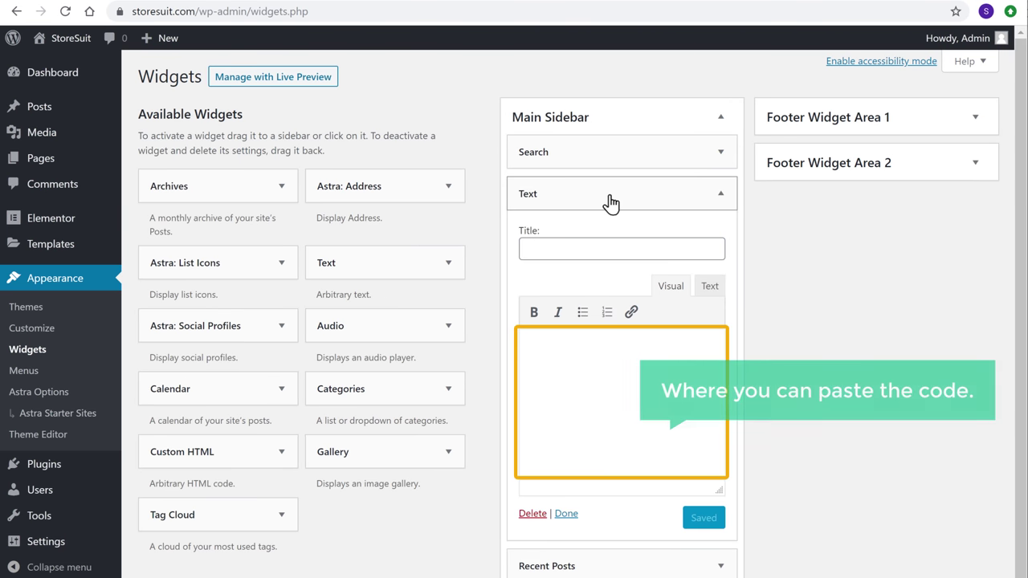
right_click(576, 343)
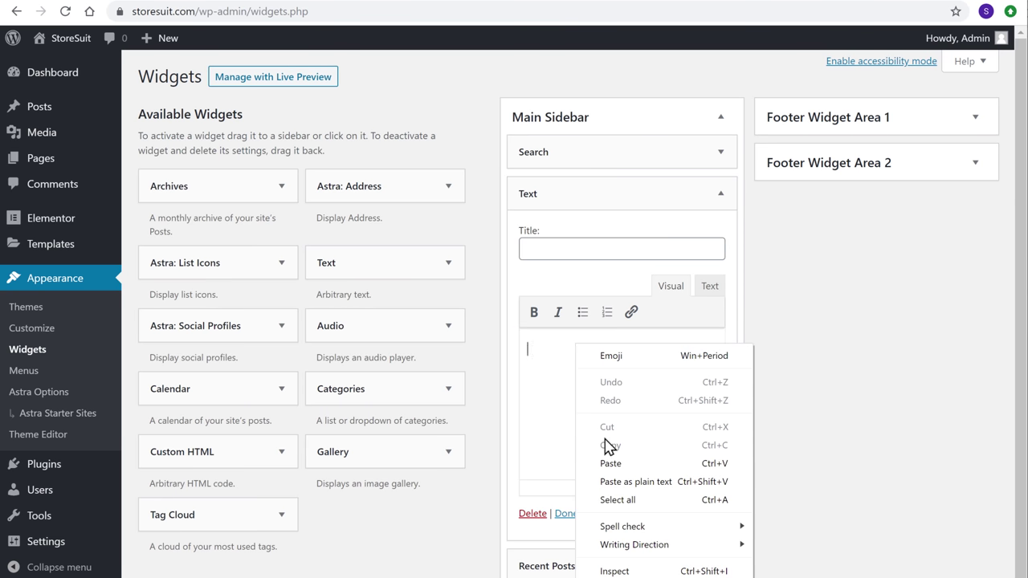
click(611, 463)
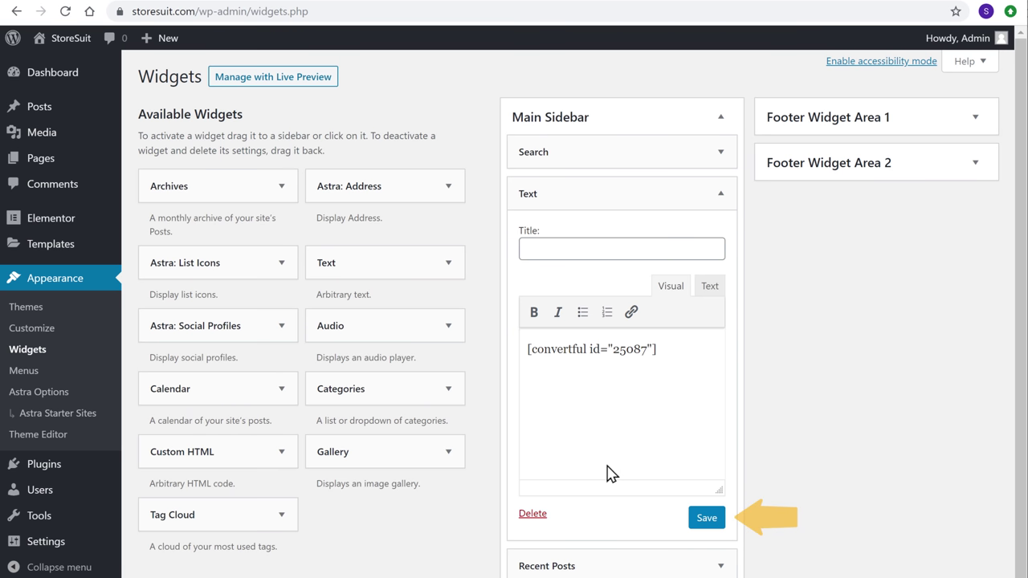
click(707, 518)
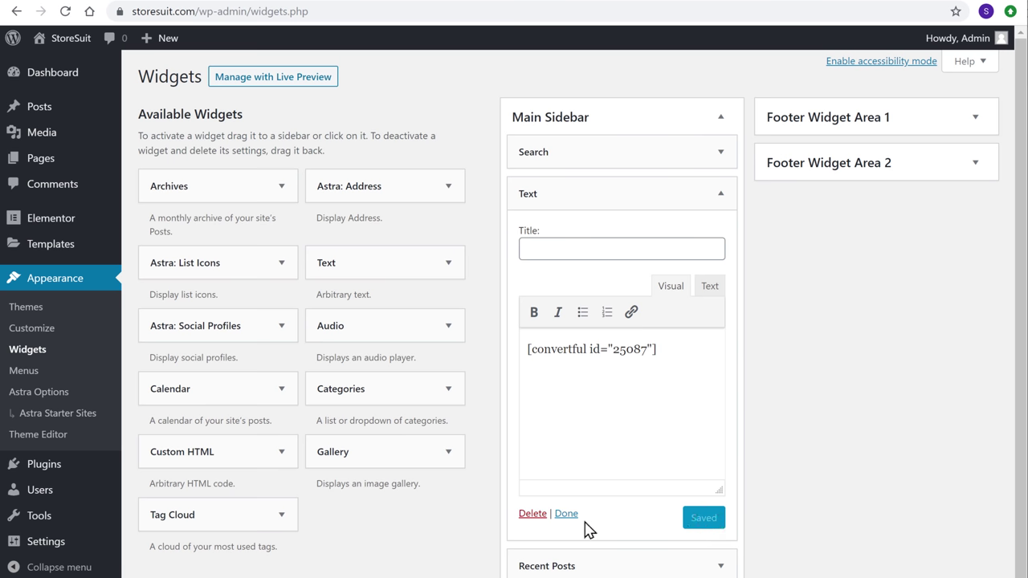
click(564, 515)
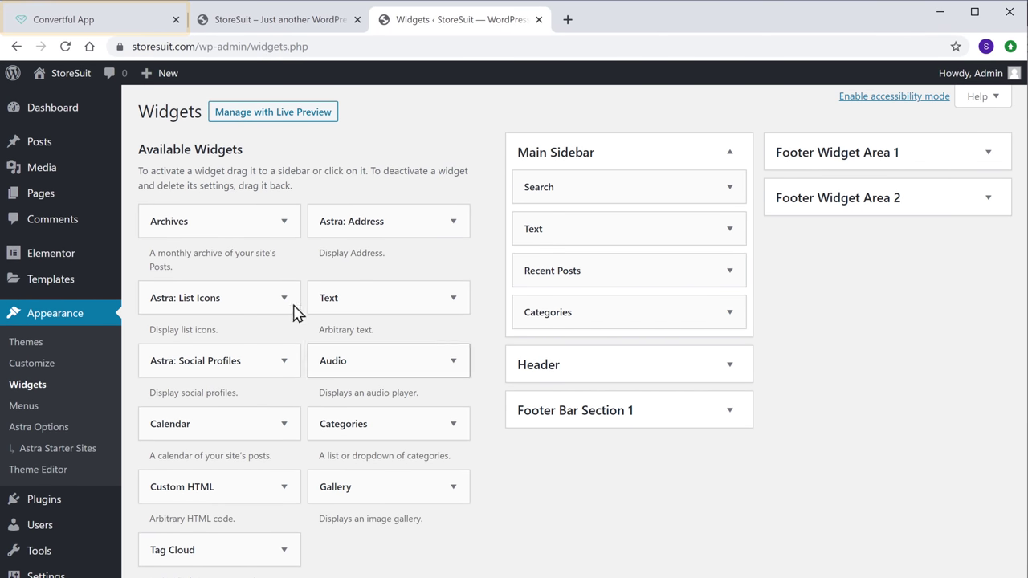
click(51, 24)
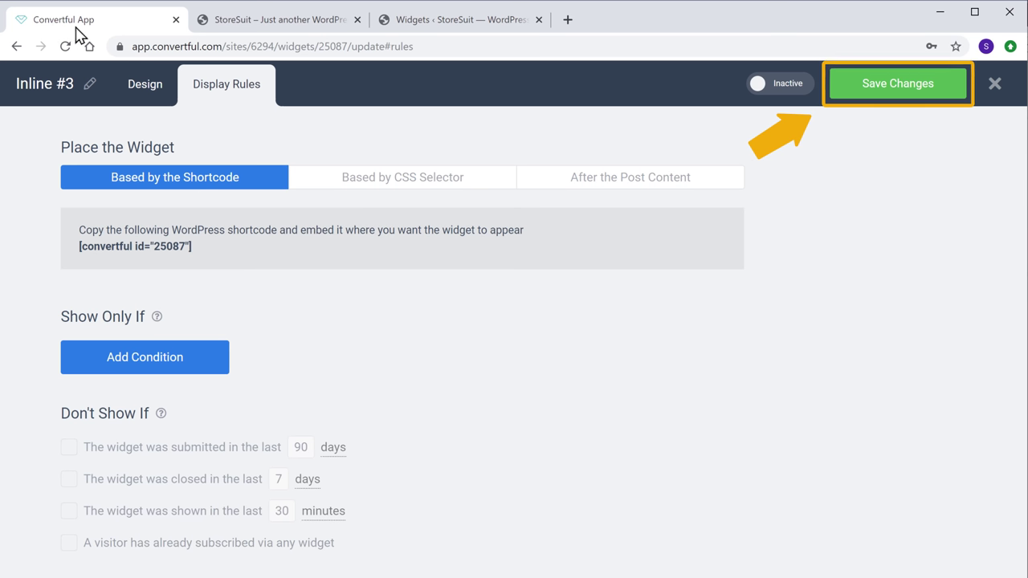
- Save the Inline #3 widget and switch it to Active
click(876, 92)
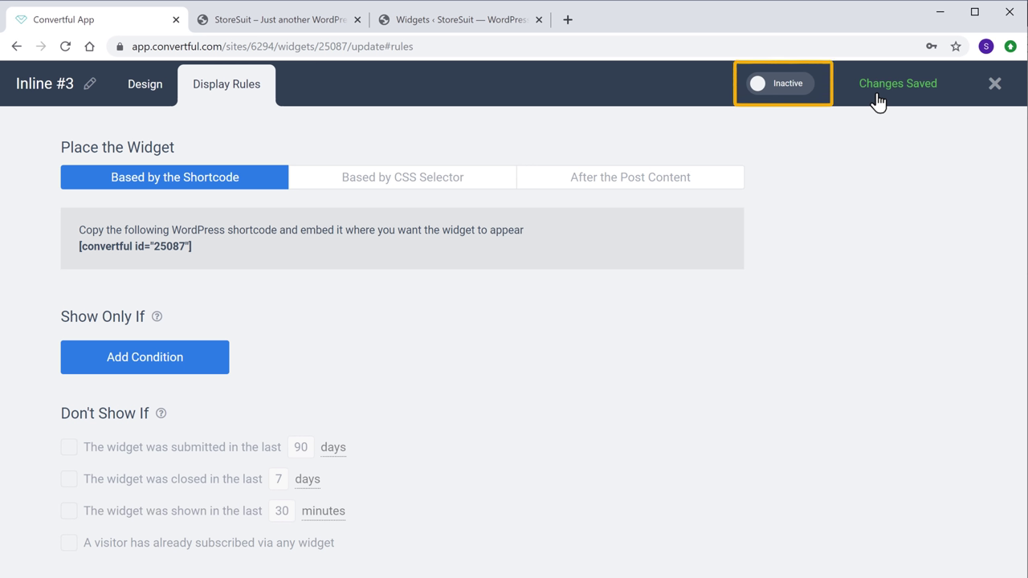
click(759, 95)
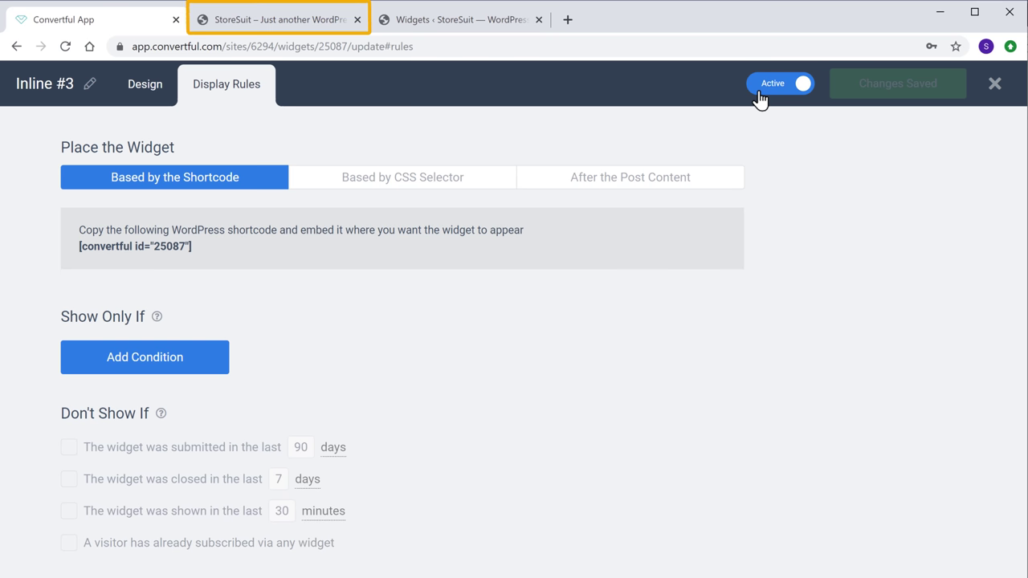
click(276, 25)
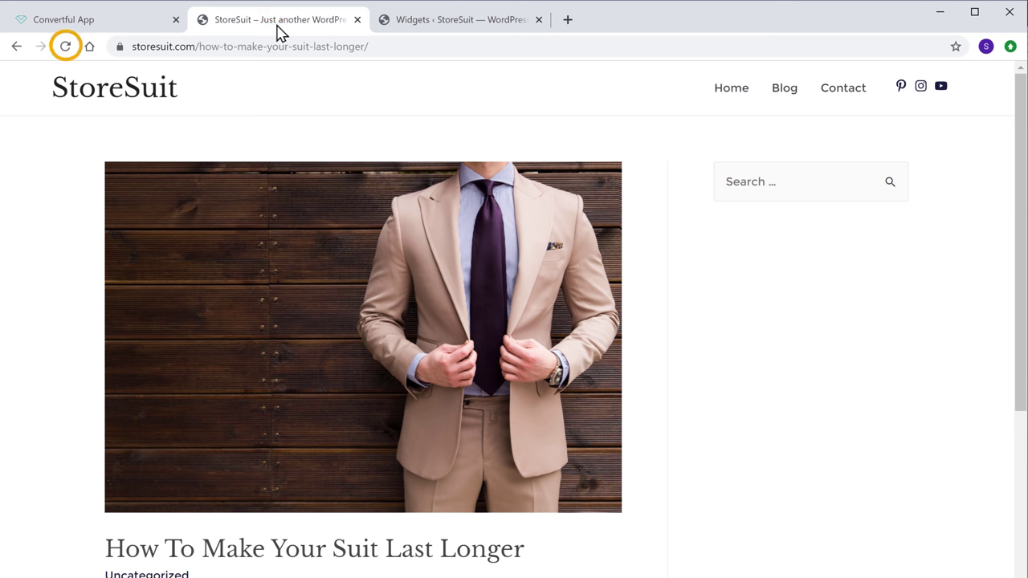
- Reload the post, then test the e-book pop-up: accept, submit an email, download the file
click(67, 49)
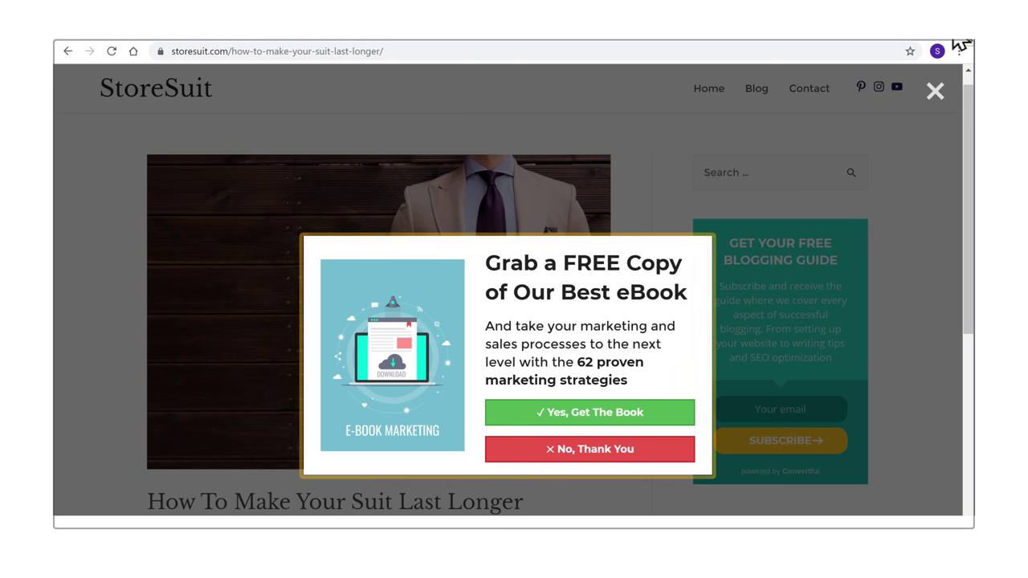
click(587, 419)
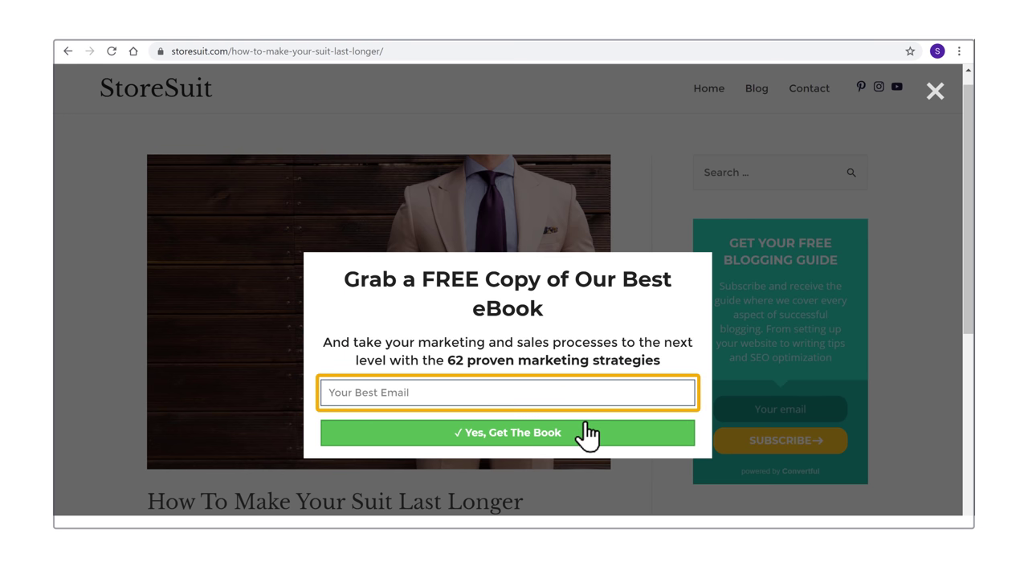
click(509, 393)
click(487, 459)
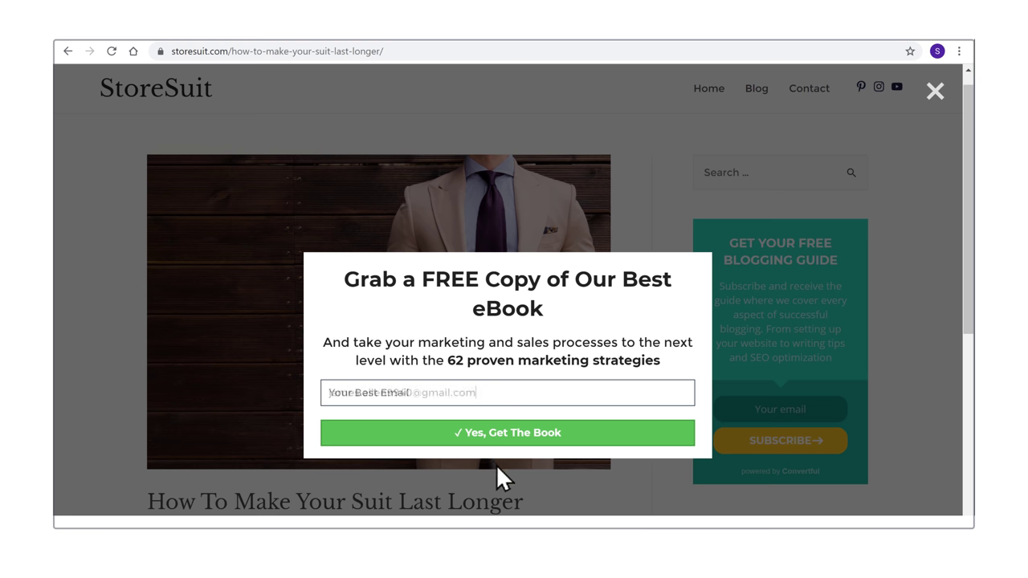
click(496, 464)
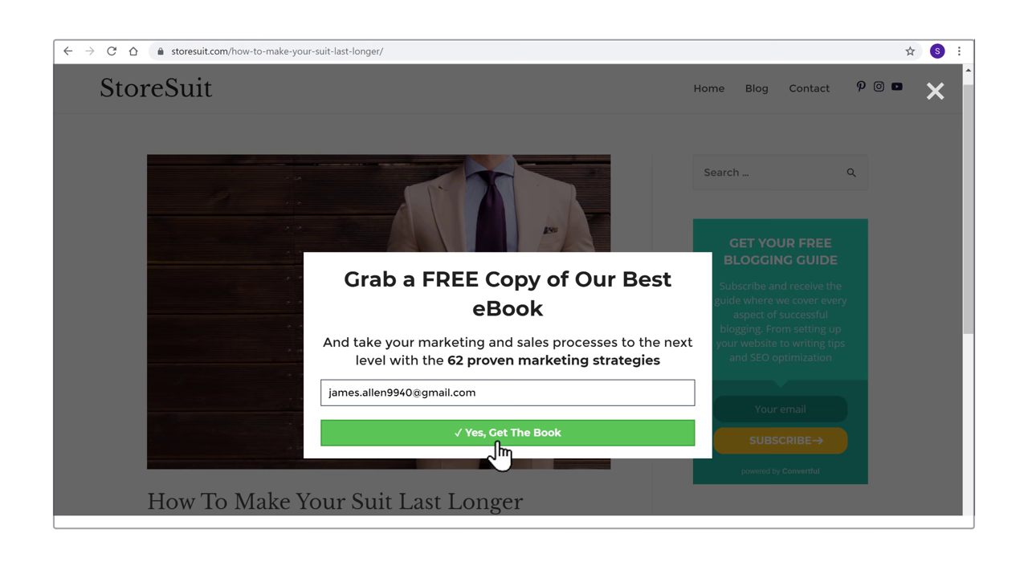
click(495, 438)
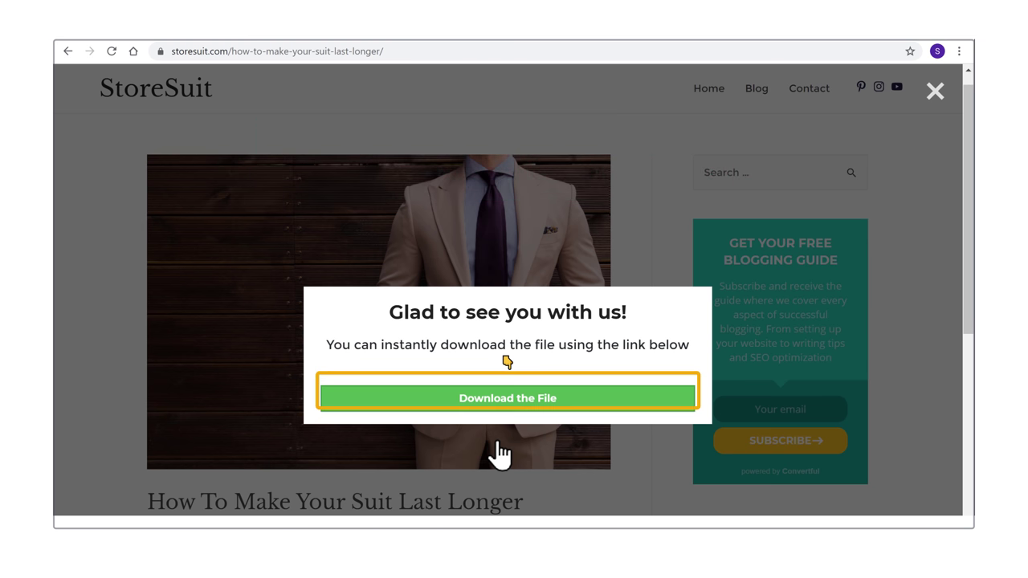
click(497, 415)
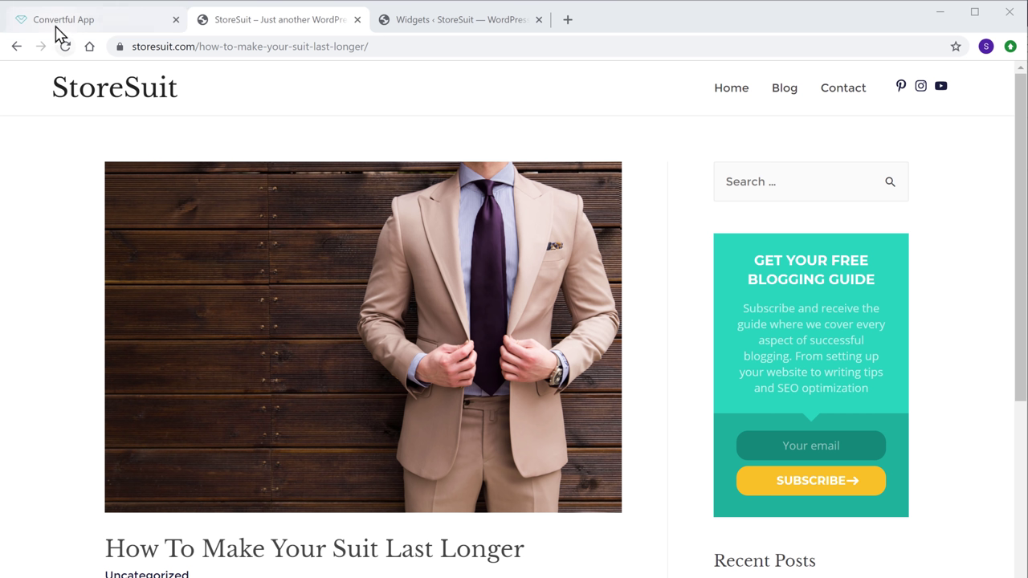
- Start a new Convertful widget and list the Pop-ups templates down to Yes/No Exit Intent
click(57, 30)
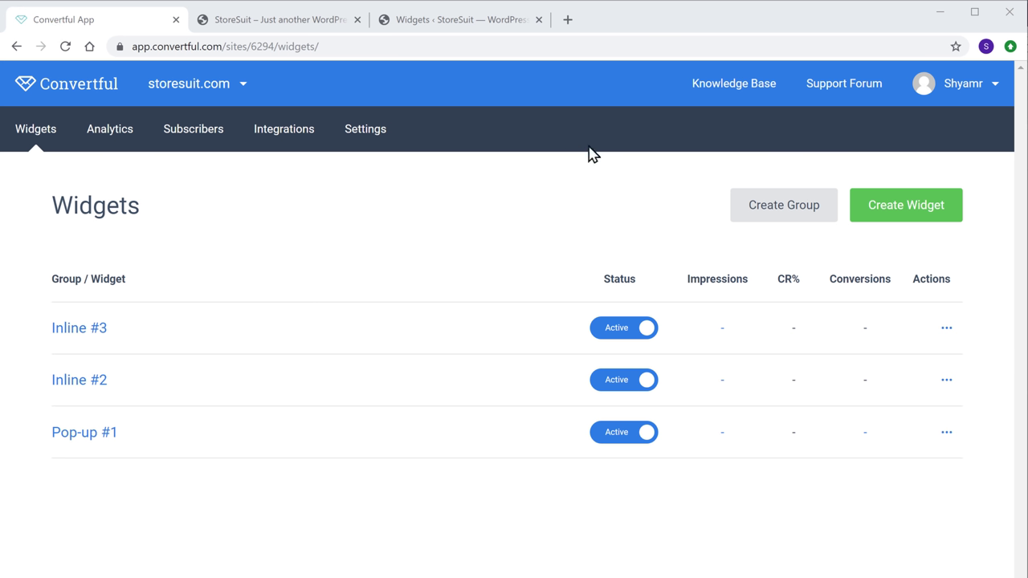
click(887, 218)
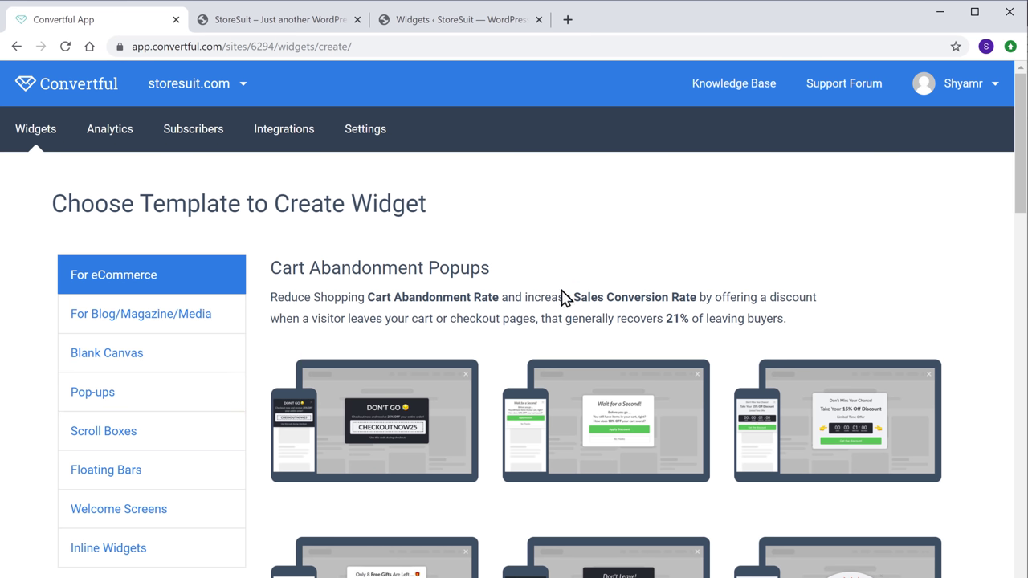
click(87, 406)
scroll(85, 409, down, 1)
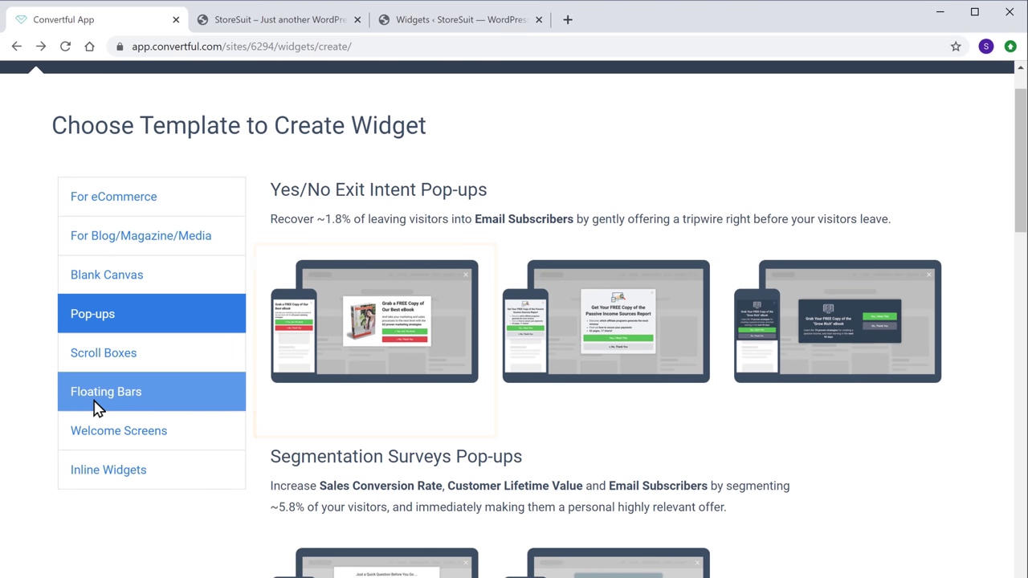
- Create Pop-up #4 from the 'Grab a FREE Copy of Our Best eBook' Yes/No template
click(369, 337)
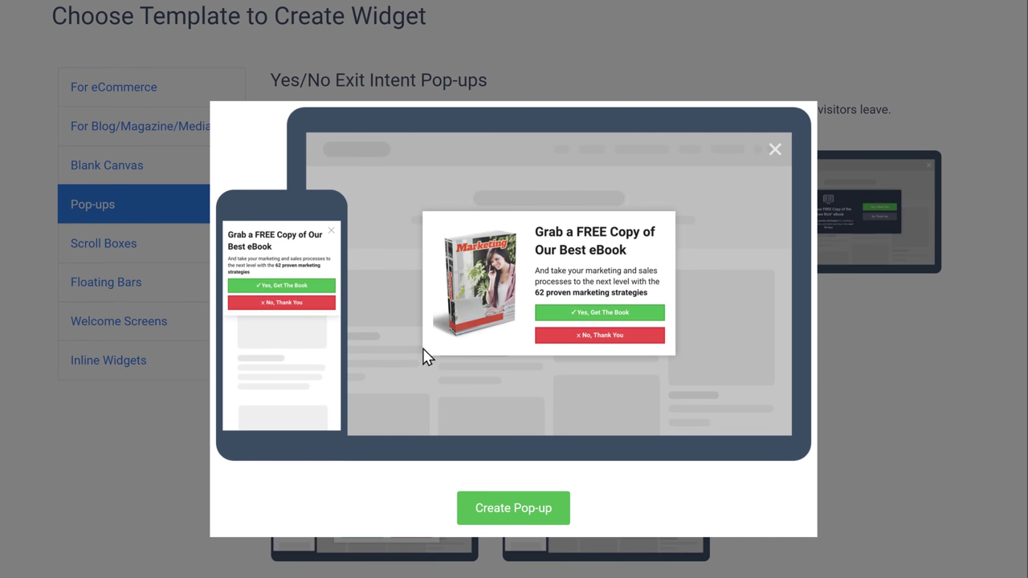
click(490, 508)
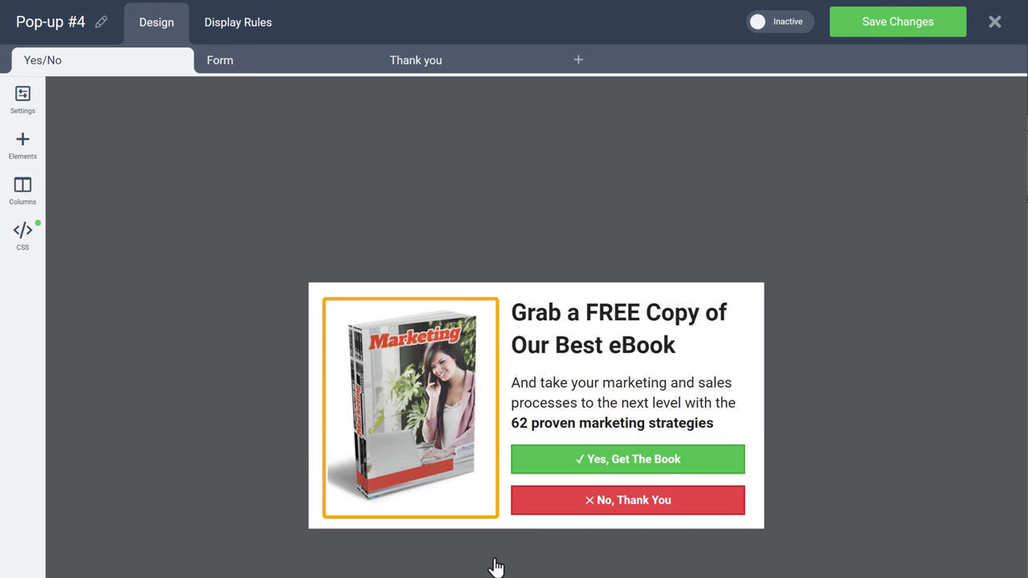
- Swap the Yes/No page's book photo for Image 2, the E-BOOK MARKETING illustration
click(425, 409)
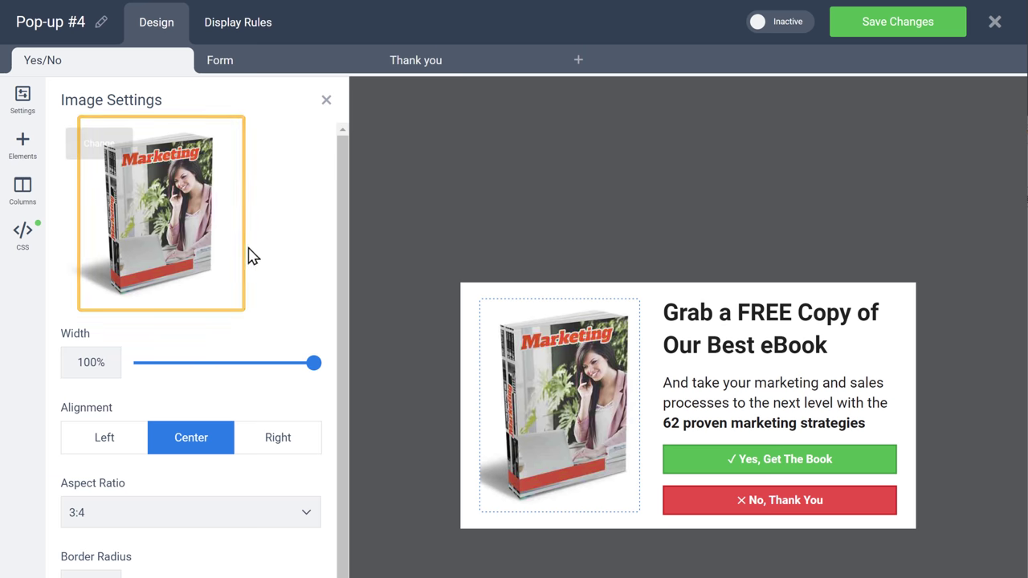
click(100, 155)
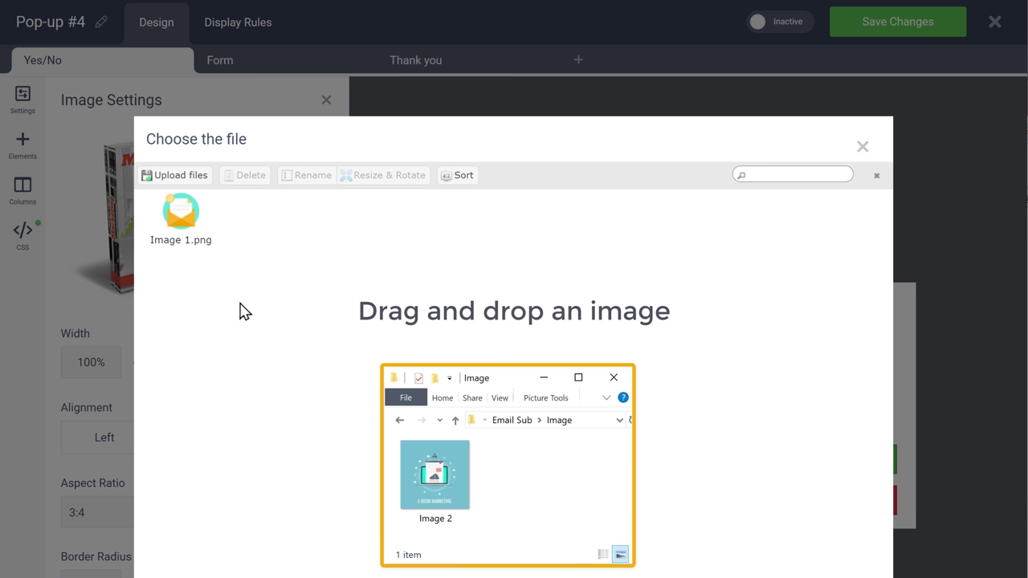
drag(436, 473, 510, 301)
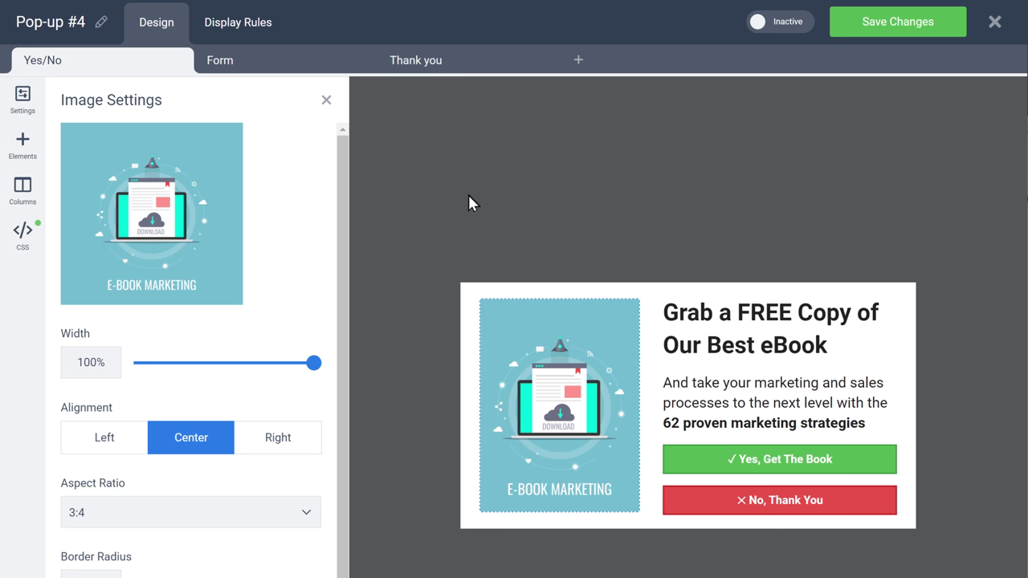
click(327, 103)
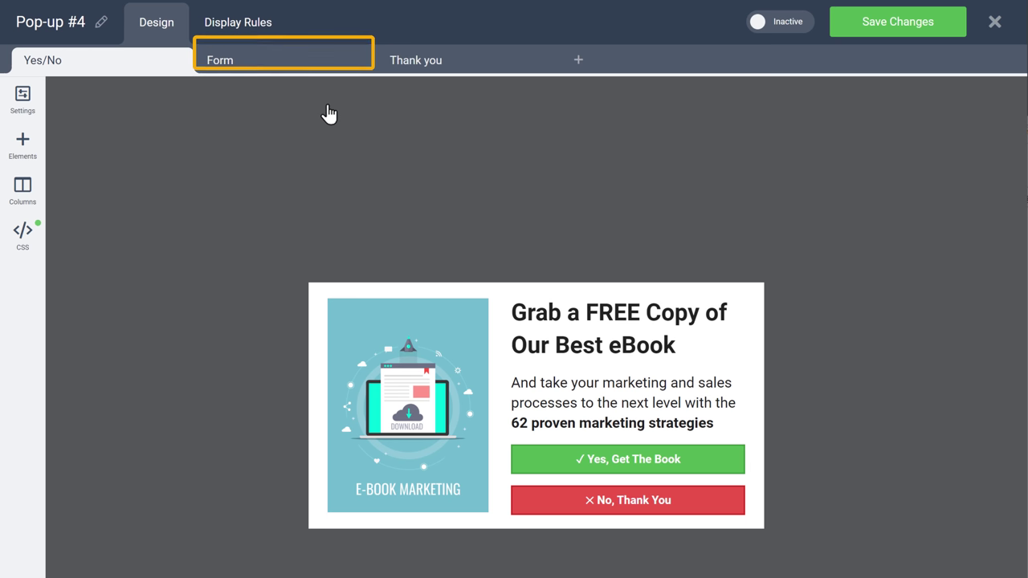
- Review Pop-up #4's Form page, then its Thank you page with the download button
click(220, 63)
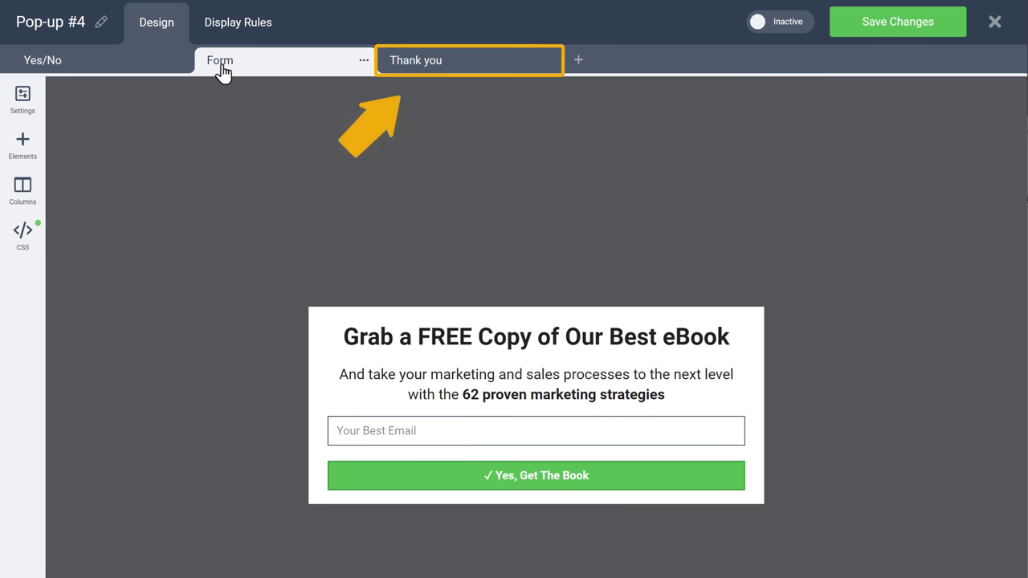
click(411, 70)
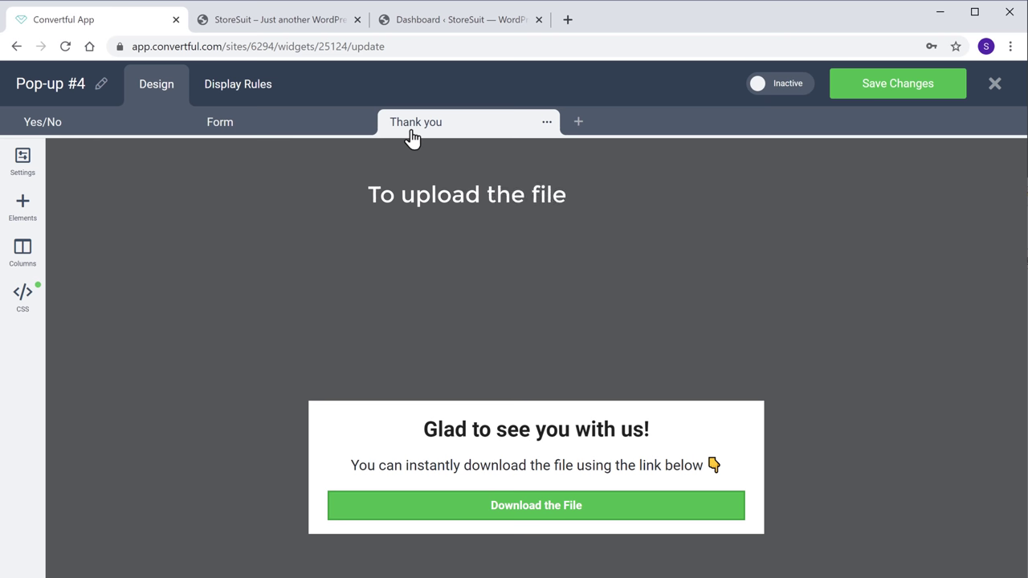
- Upload E-Book-Marketing.pdf to the WordPress Media Library and open its attachment details
click(423, 25)
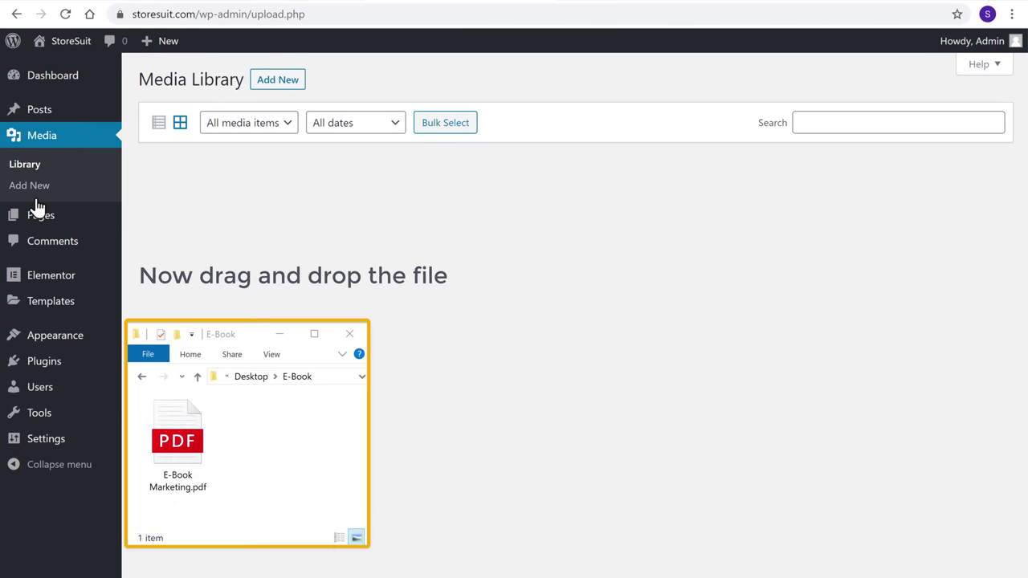
drag(178, 454, 498, 315)
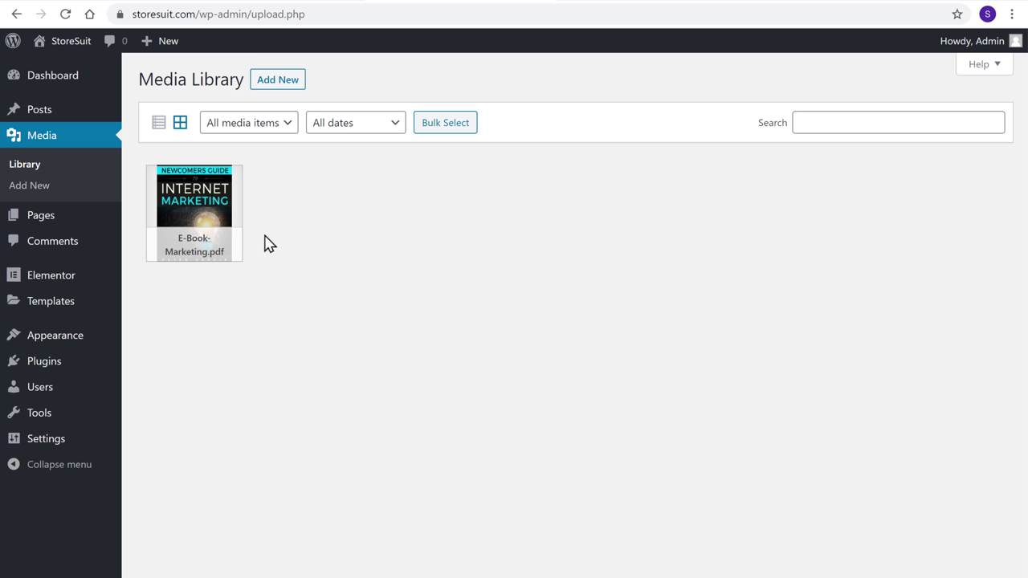
click(191, 220)
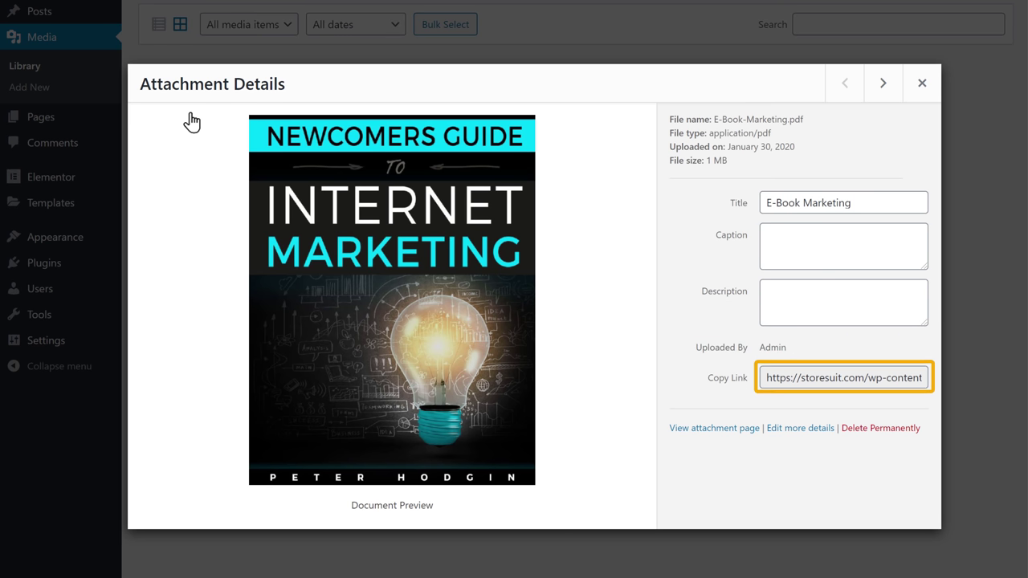
- Copy the PDF's file URL and go back to the Convertful pop-up editor
click(766, 382)
right_click(766, 382)
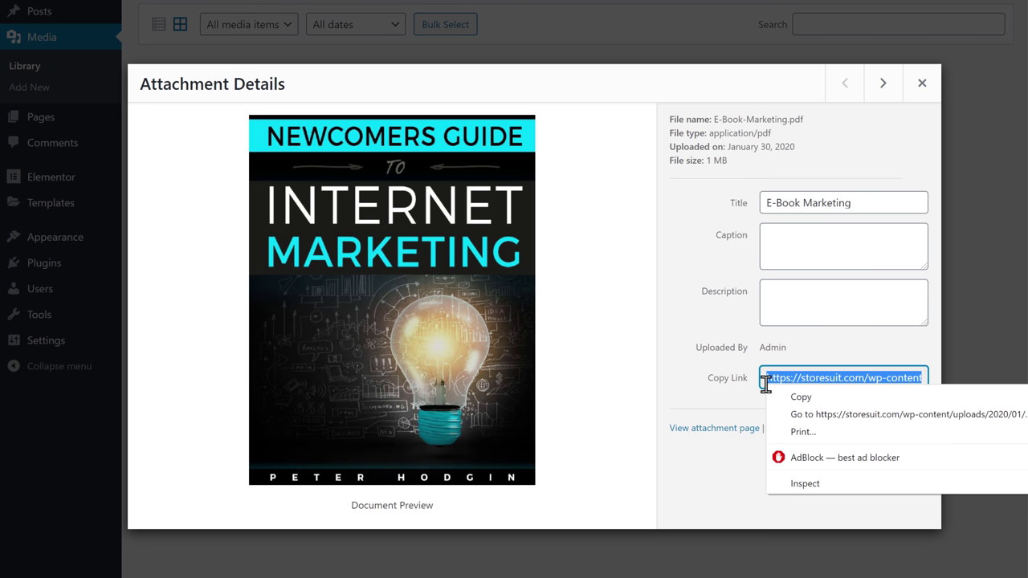
click(799, 397)
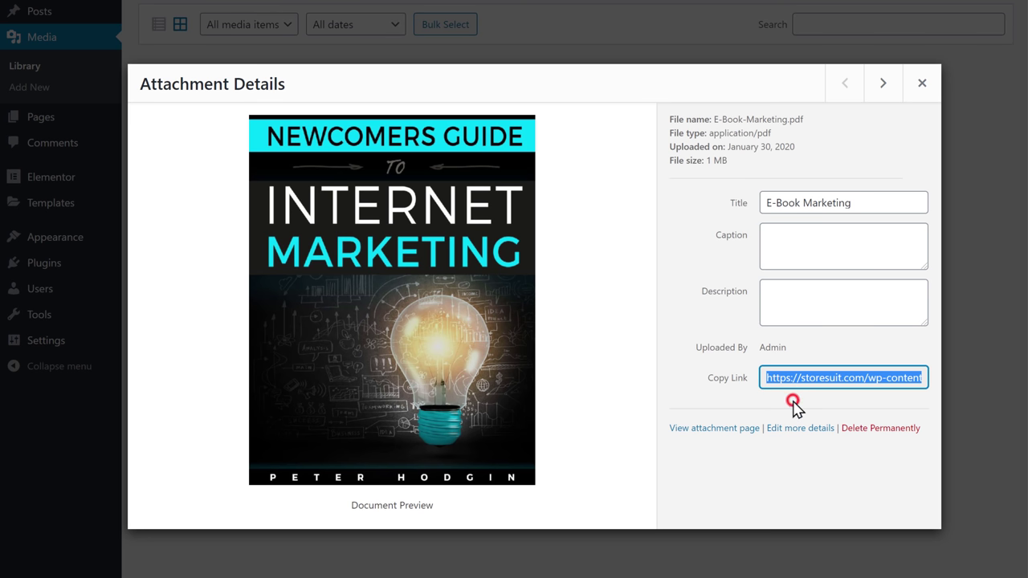
click(794, 410)
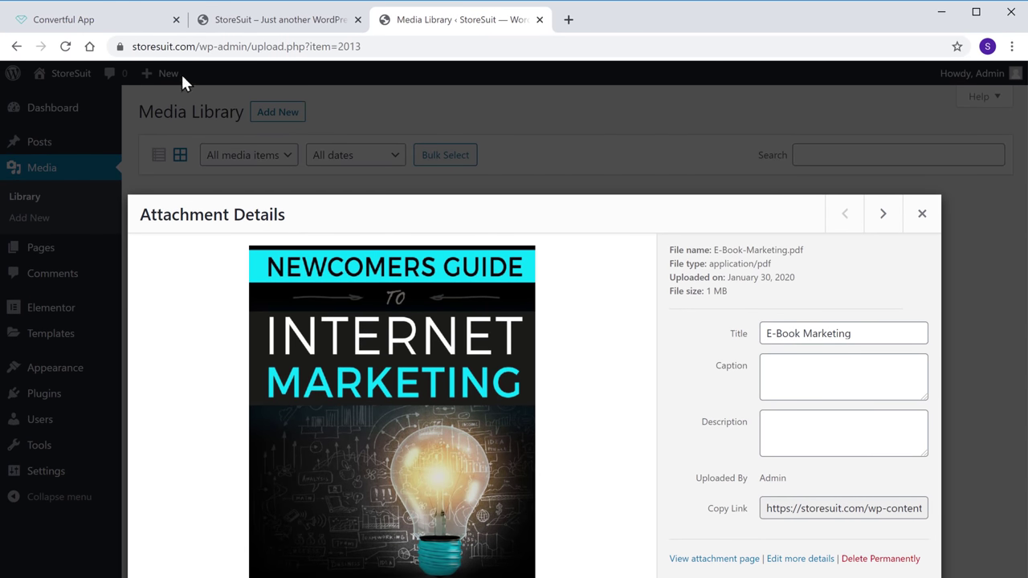
click(64, 32)
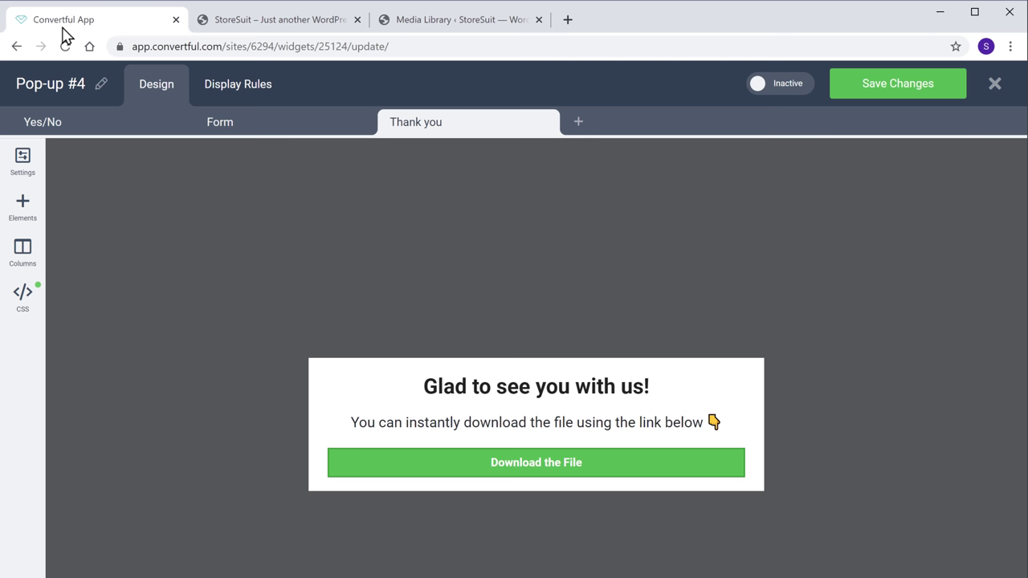
- Set the Download the File button's URL to the pasted E-Book-Marketing.pdf link
click(524, 467)
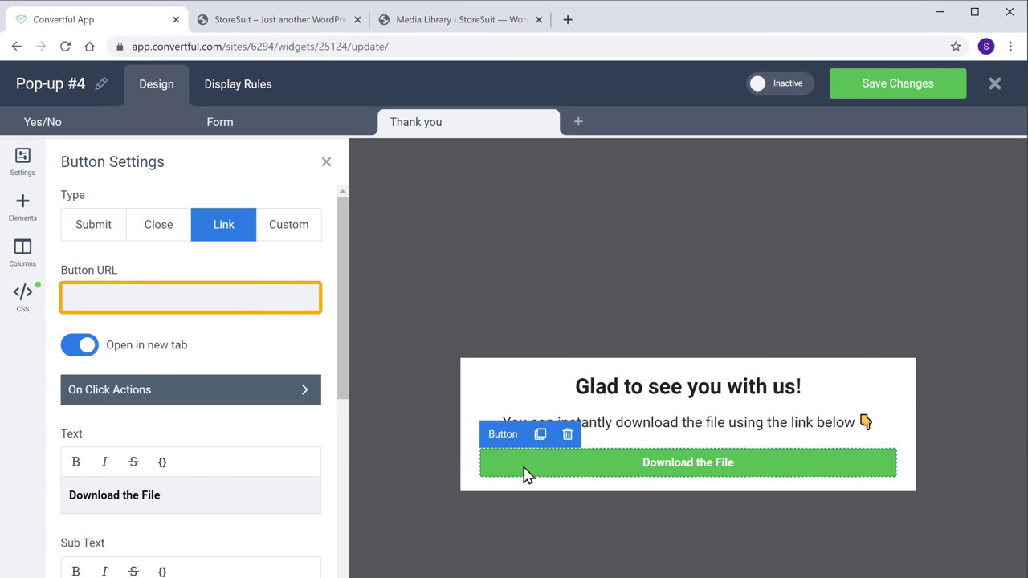
right_click(128, 301)
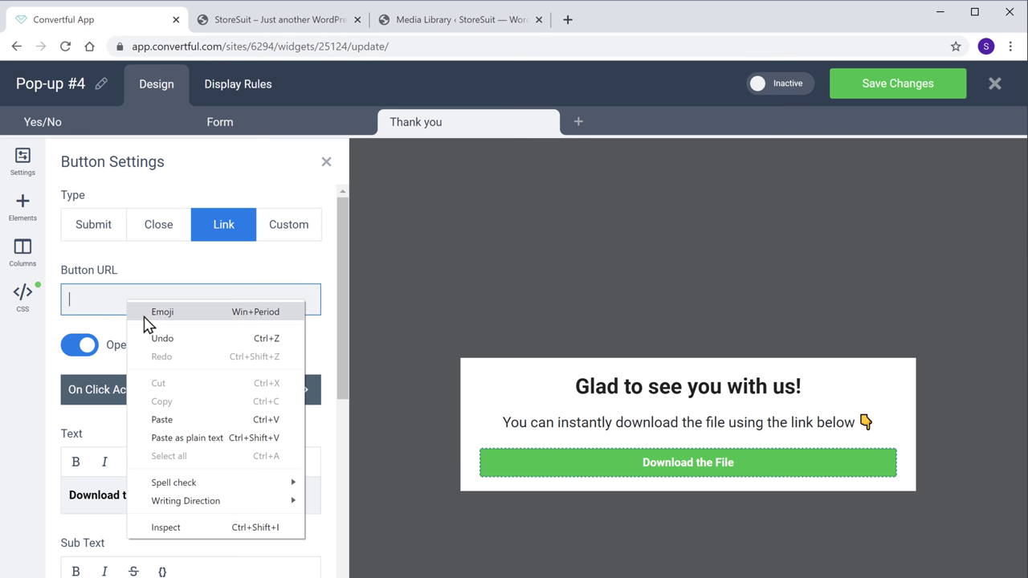
click(162, 419)
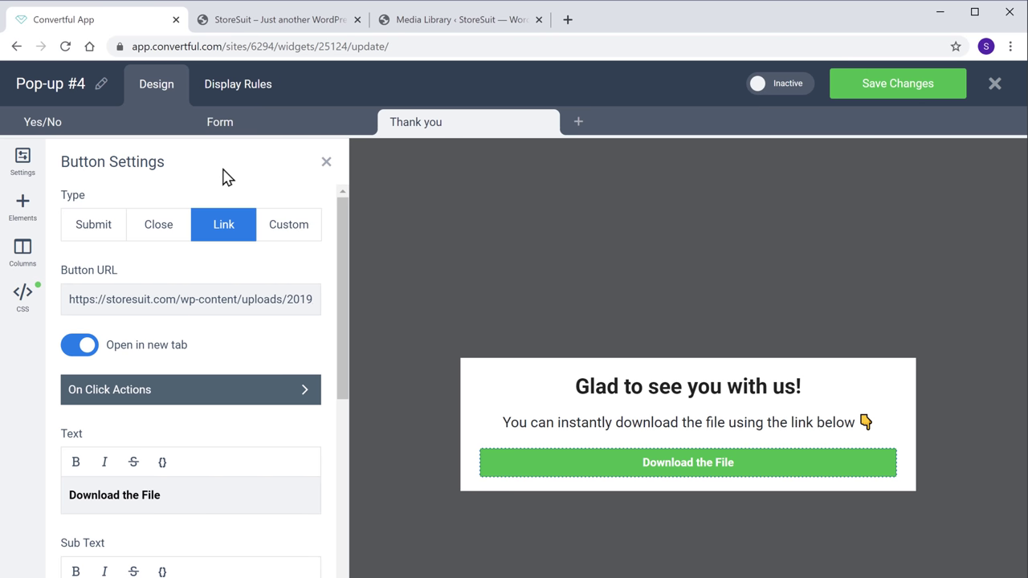
click(225, 105)
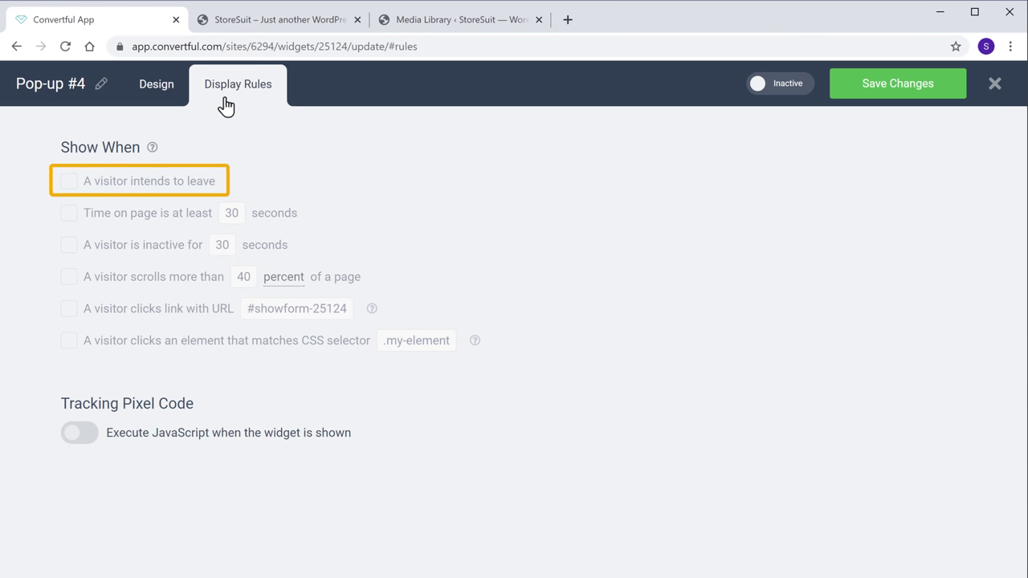
- Trigger Pop-up #4 when a visitor intends to leave and switch it to Active
click(69, 183)
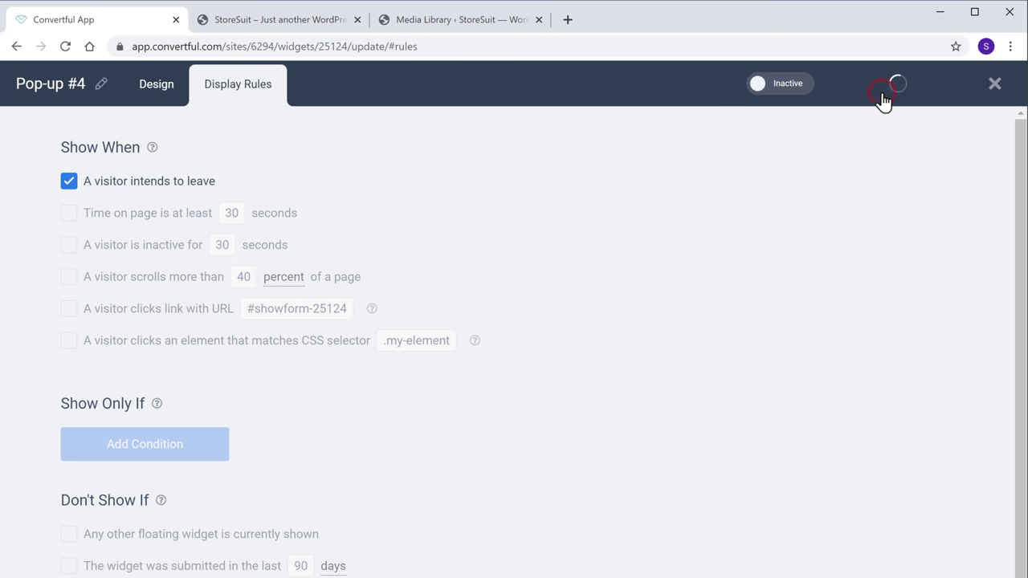
click(759, 93)
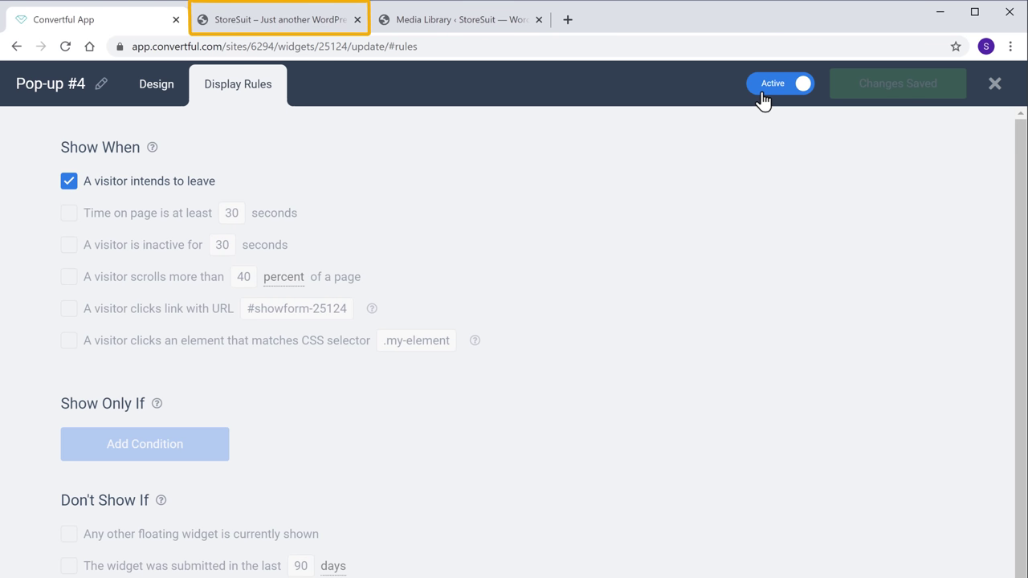
click(277, 33)
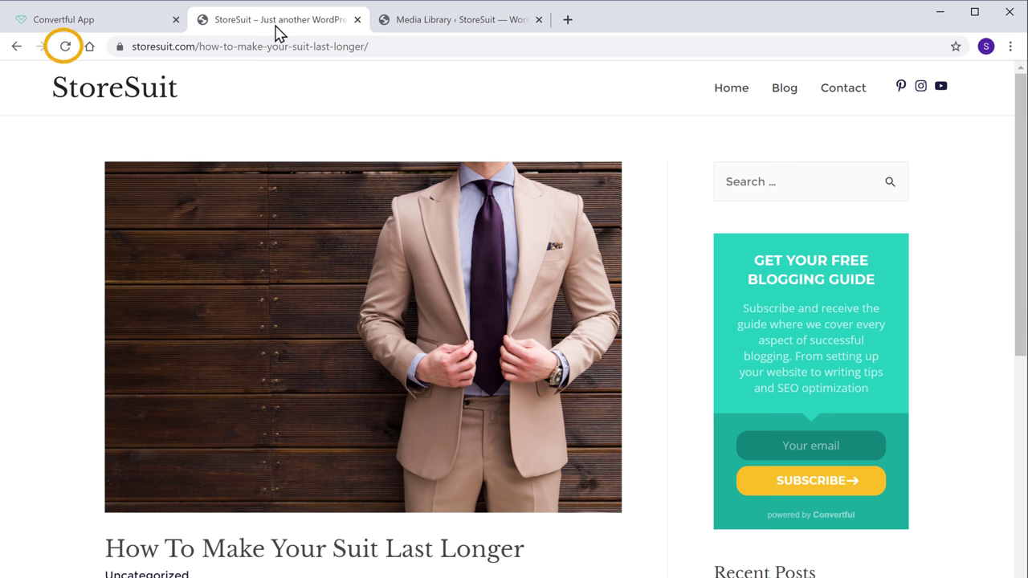
- Reload the suit-care post, trigger the exit pop-up, and choose Yes, Get The Book
click(63, 50)
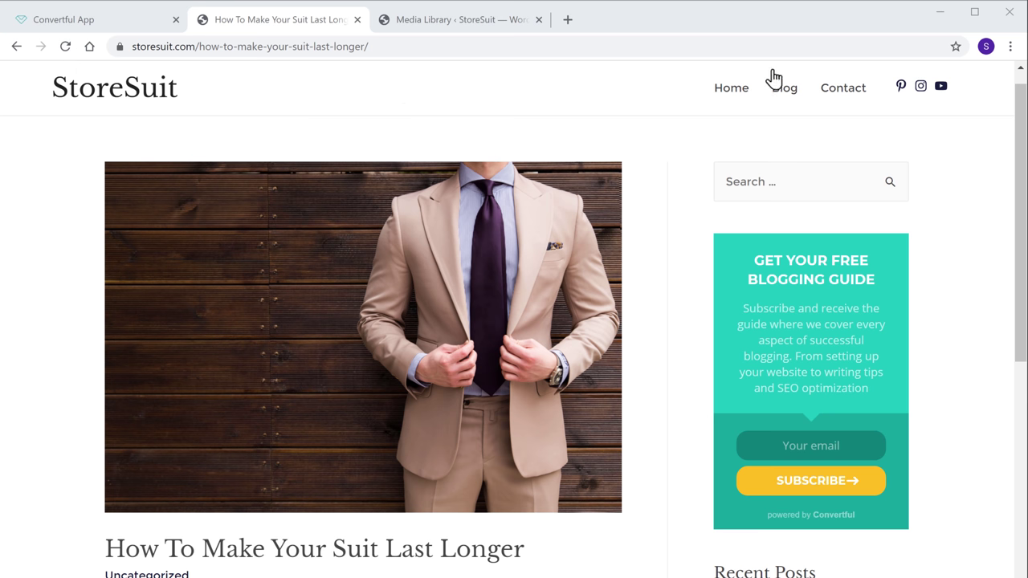
mouse_move(1007, 19)
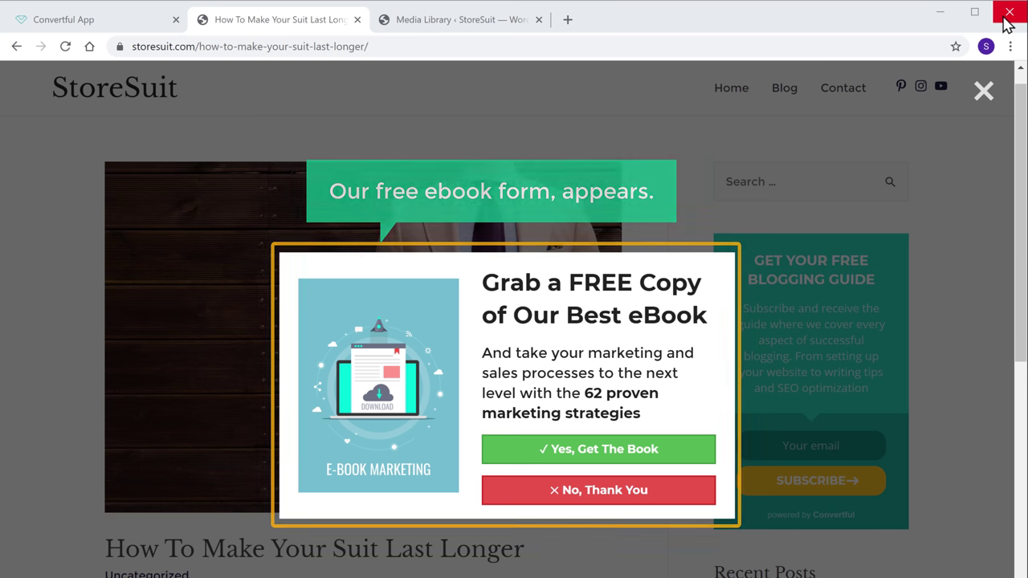
click(597, 456)
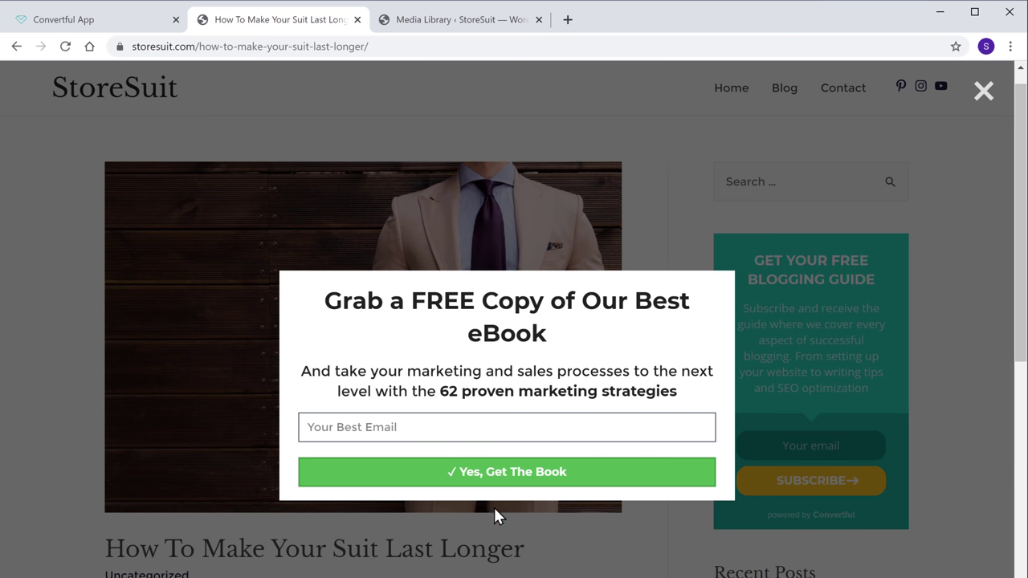
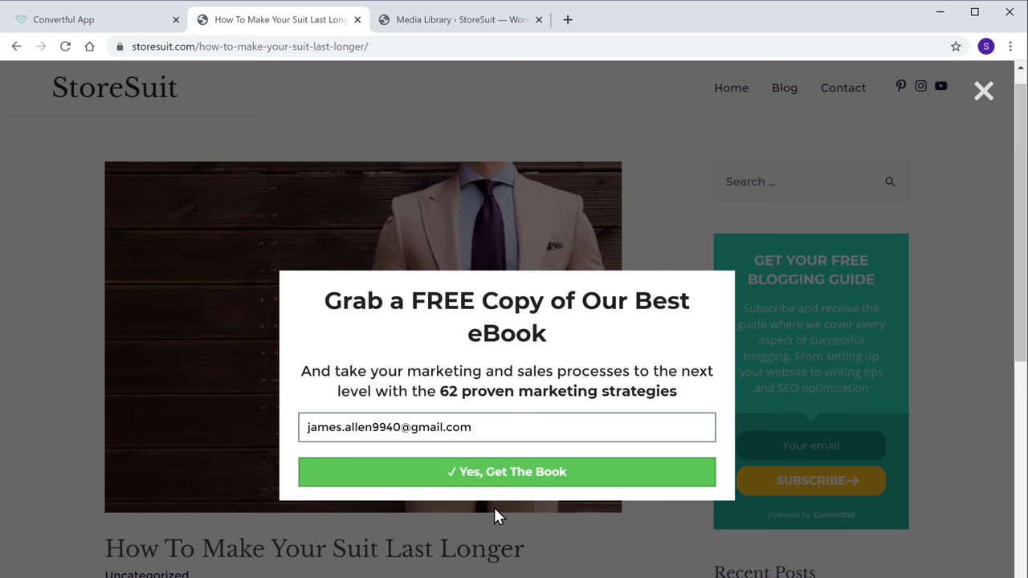
- Submit a test e-mail address and open the E-Book-Marketing.pdf download
click(496, 480)
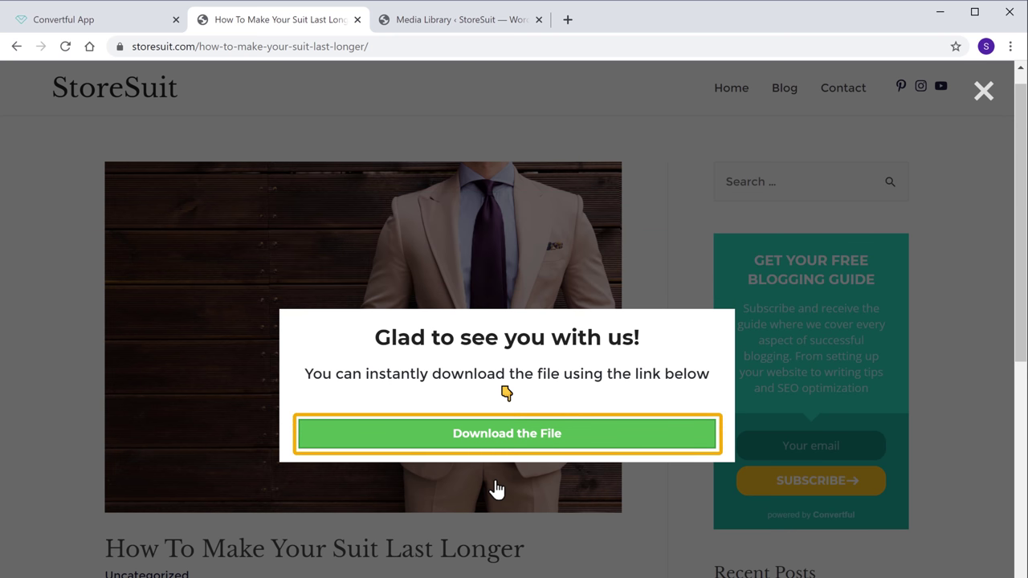
click(494, 448)
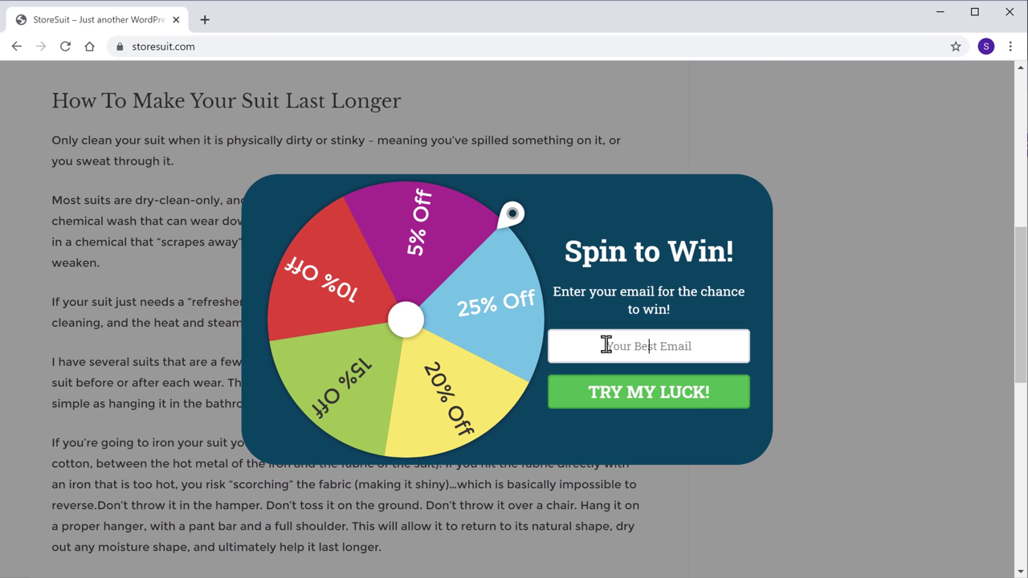
- Submit an e-mail in the Spin to Win wheel, then unlock the Premium Content Area form
key(Tab)
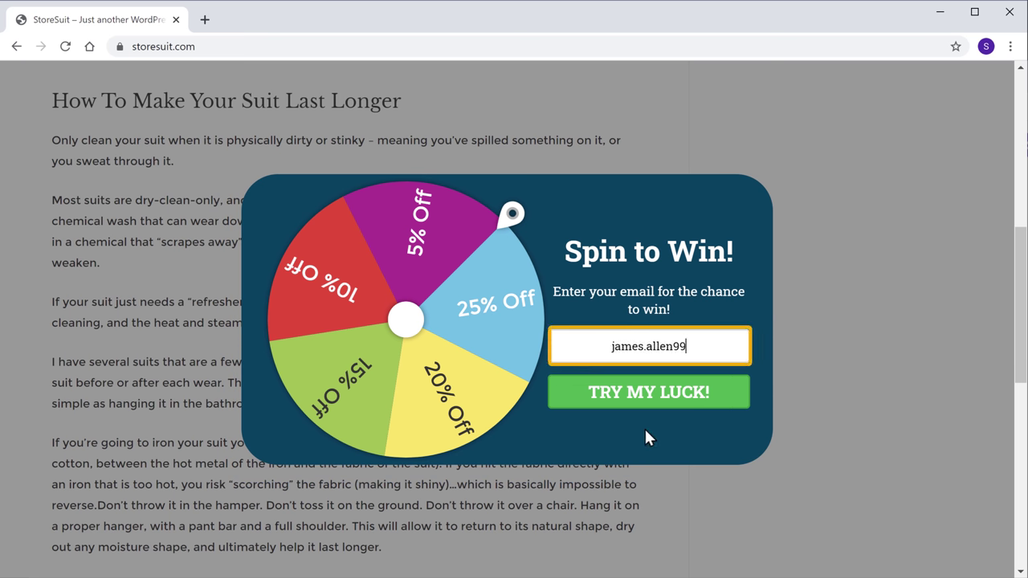
click(640, 400)
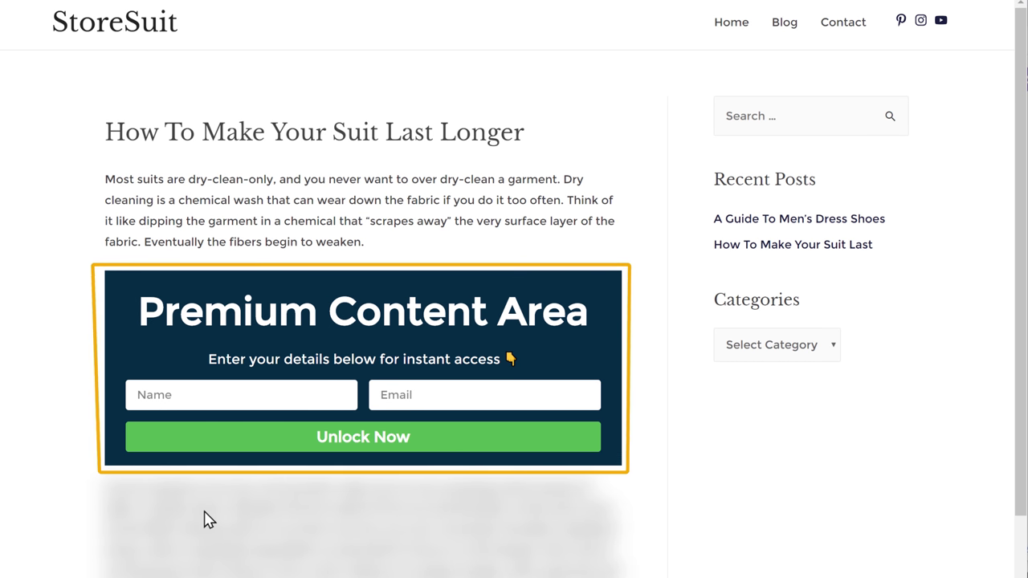
click(202, 397)
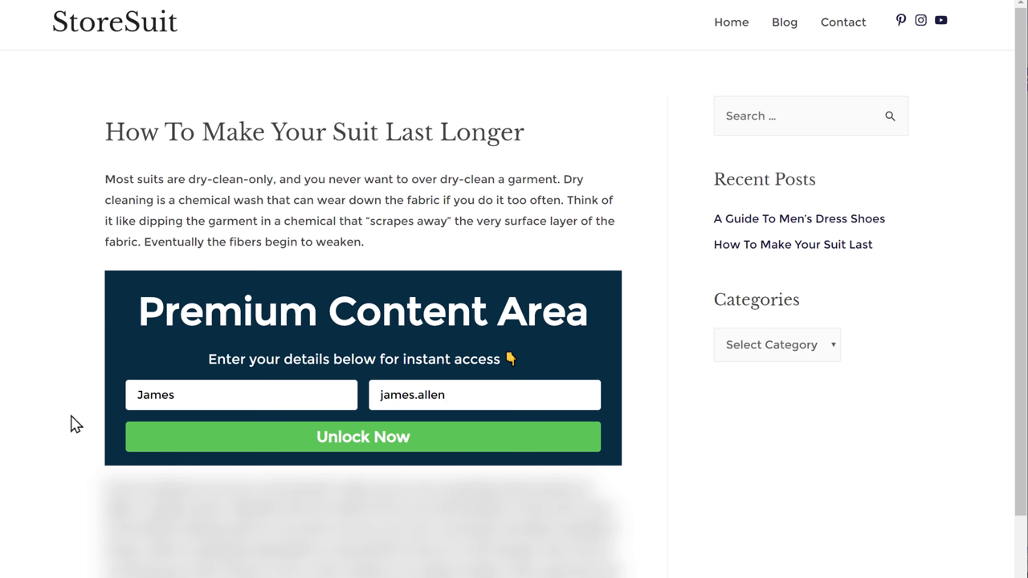
click(347, 438)
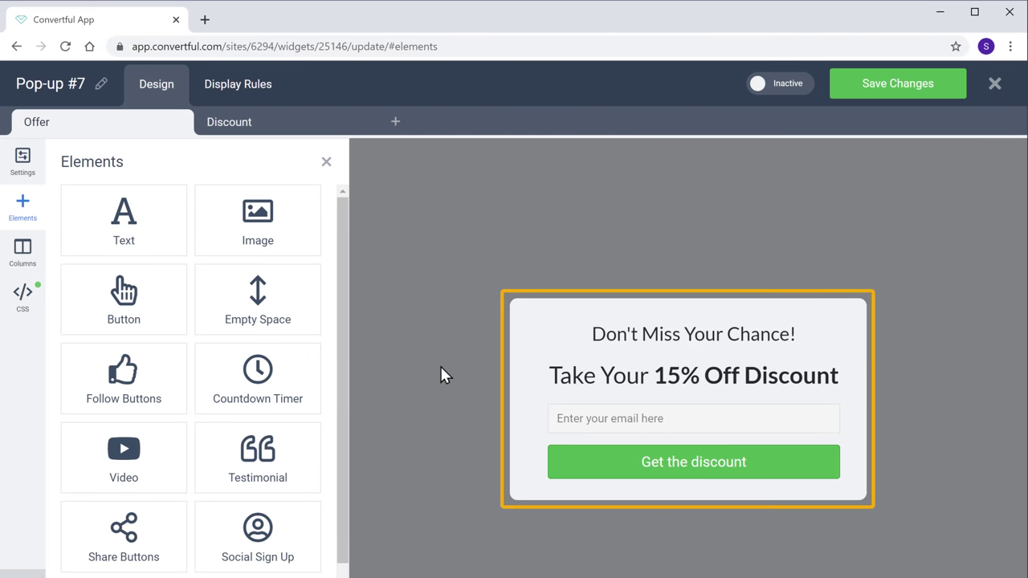
- Place a Countdown Timer on Pop-up #7's Offer step above the email field
drag(297, 360, 726, 377)
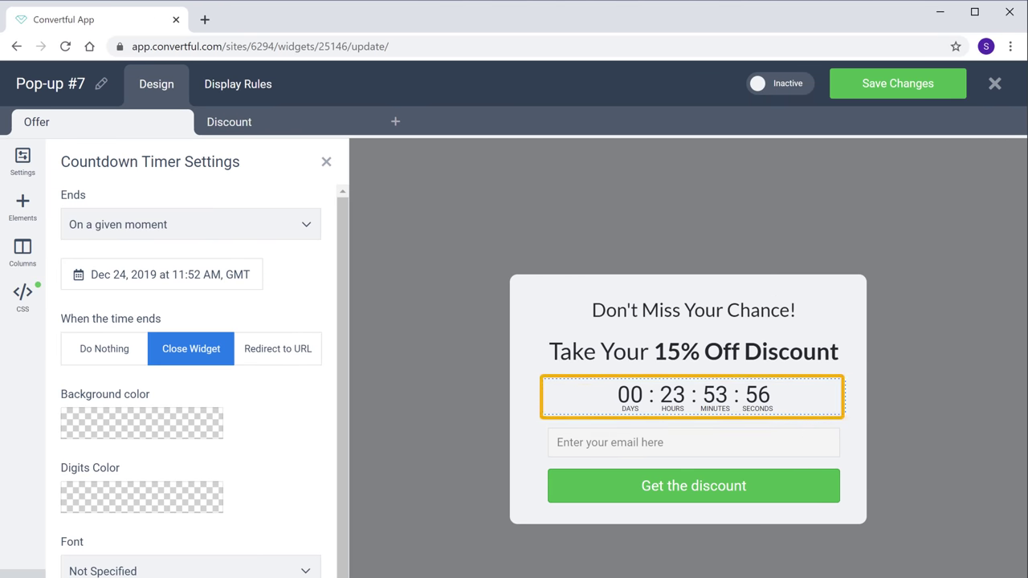